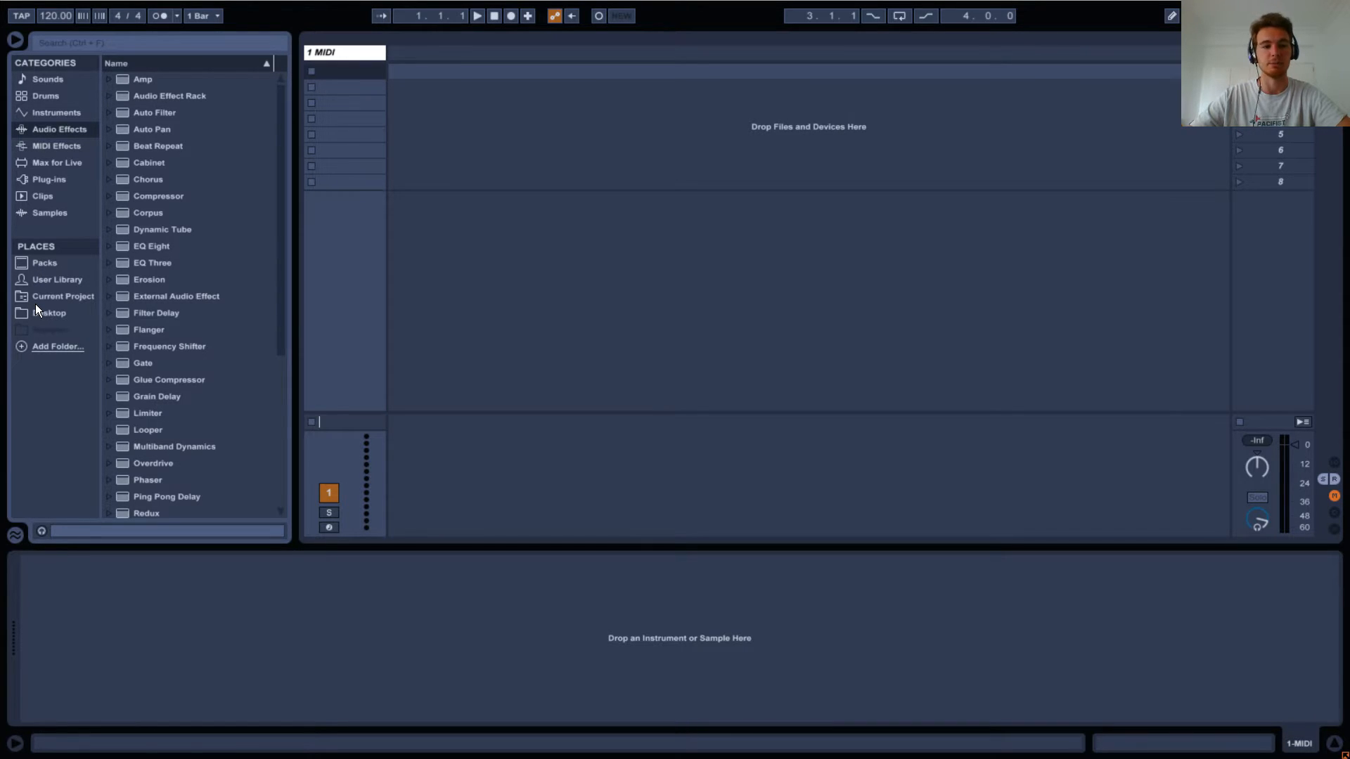
Place the Wolfgang Gartner - Undertaker track from the Desktop folder into the arrangement at bar 3.
{"action": "left_click", "coordinate": [28, 313]}
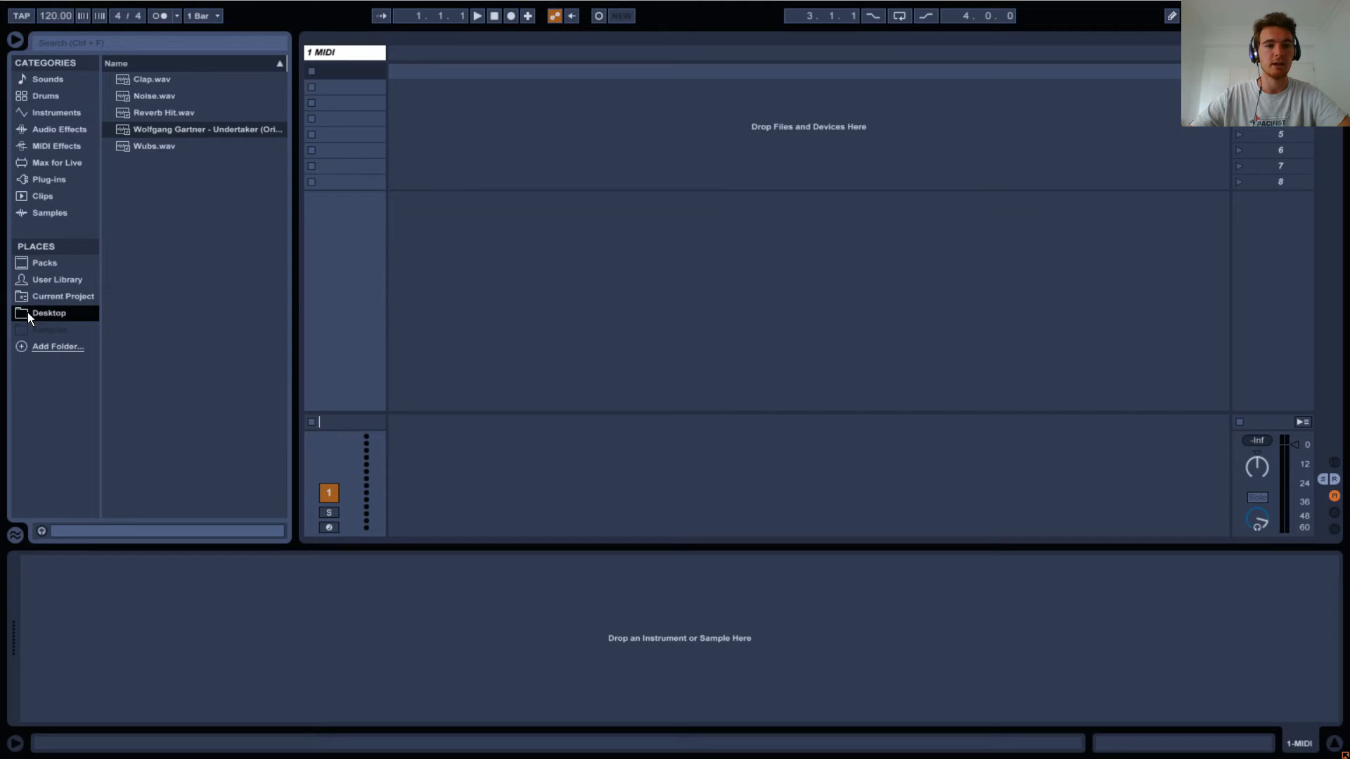
{"action": "left_click", "coordinate": [137, 128]}
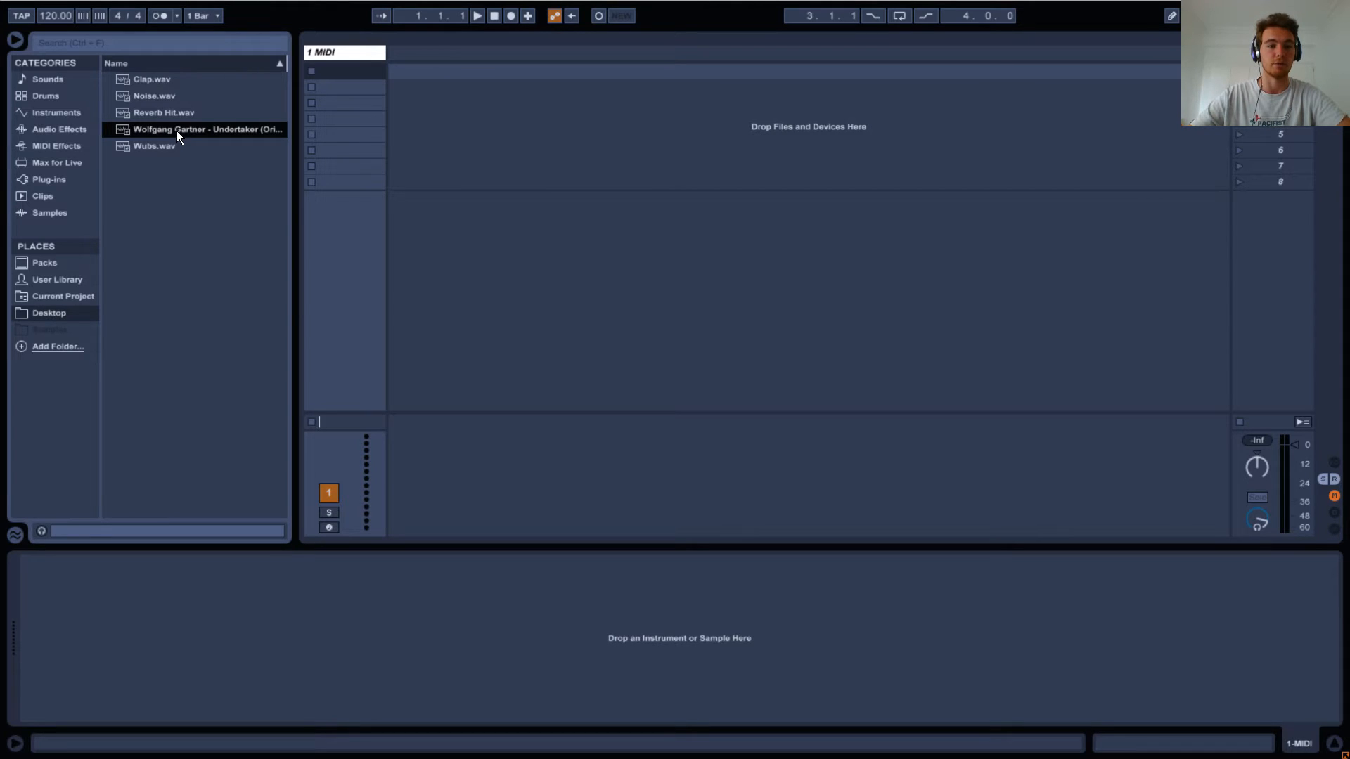
{"action": "left_click", "coordinate": [968, 54]}
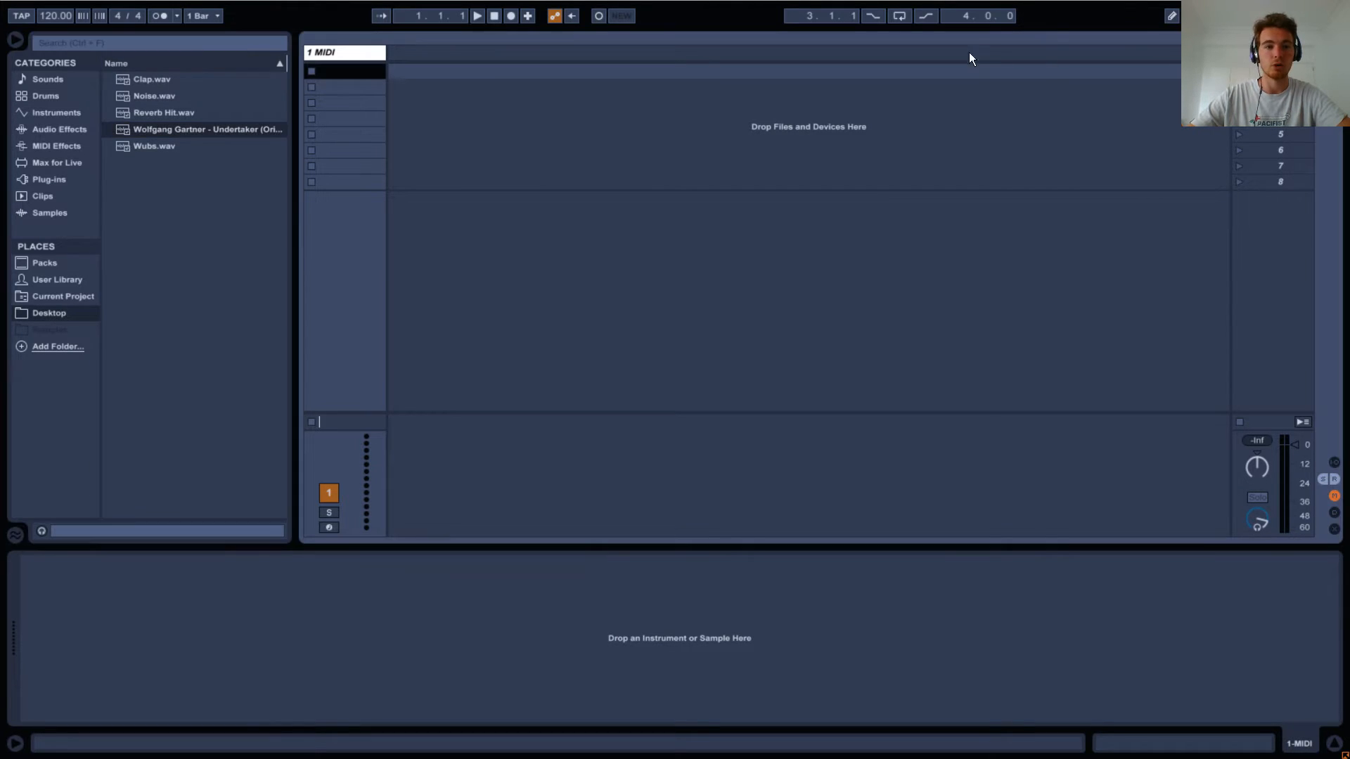
{"action": "key", "text": "Tab"}
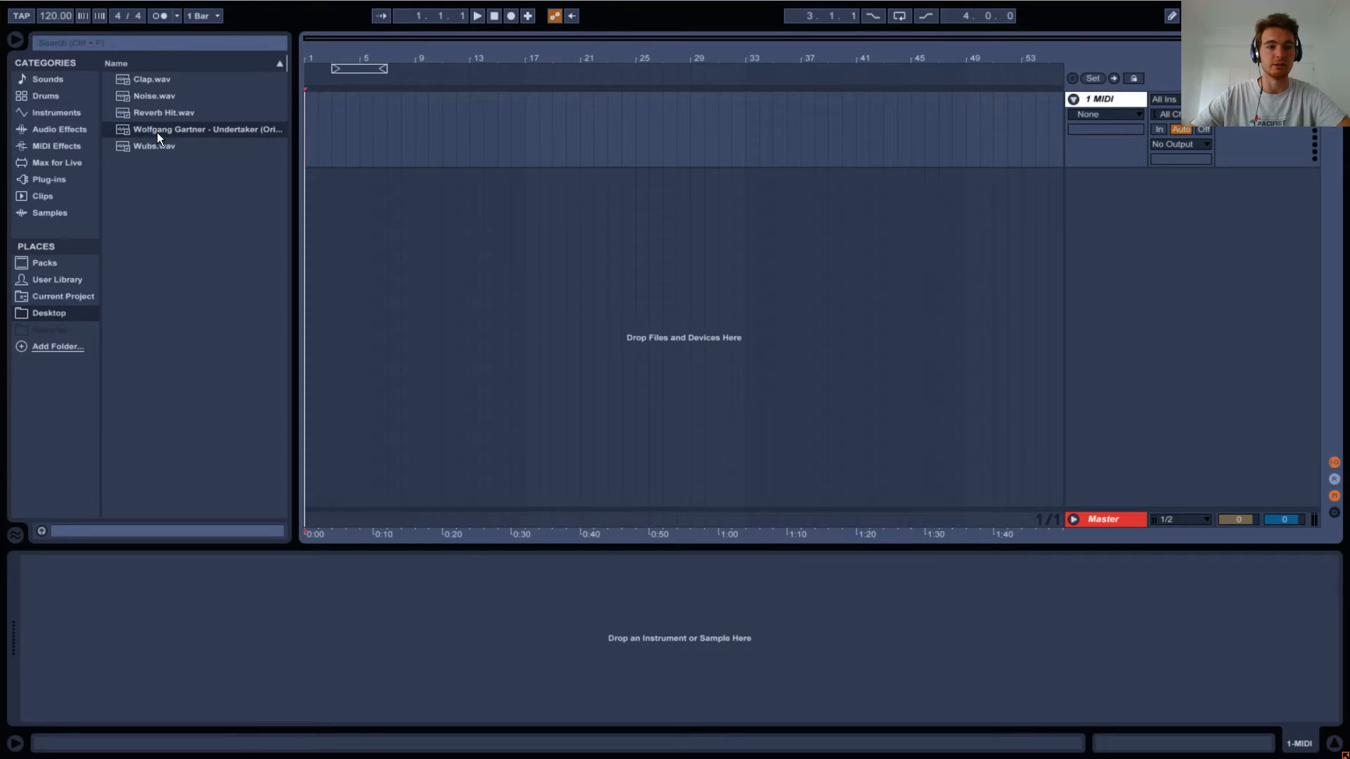
{"action": "left_click_drag", "start_coordinate": [158, 131], "coordinate": [331, 124]}
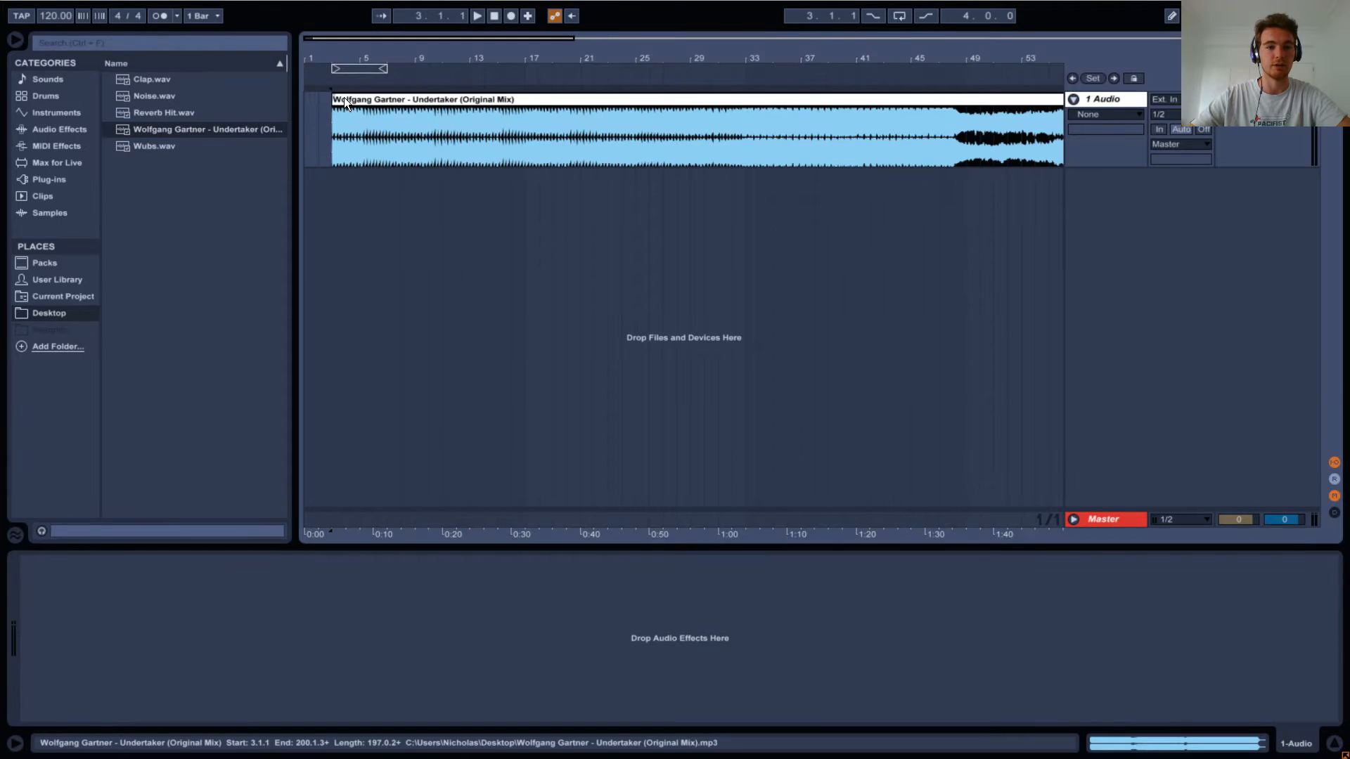
Turn off warping for the Undertaker clip and move it to the start of the arrangement at bar 1.
{"action": "double_click", "coordinate": [344, 97]}
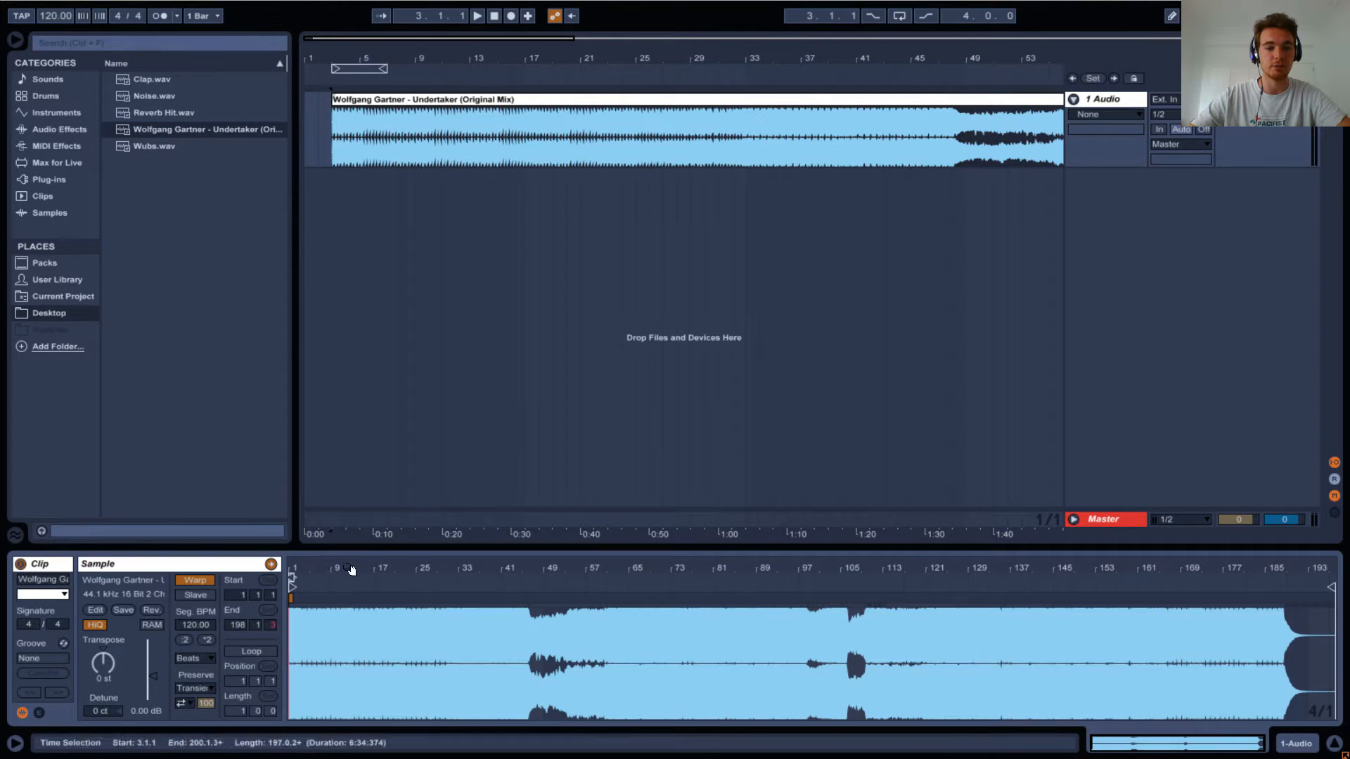
{"action": "left_click", "coordinate": [193, 582]}
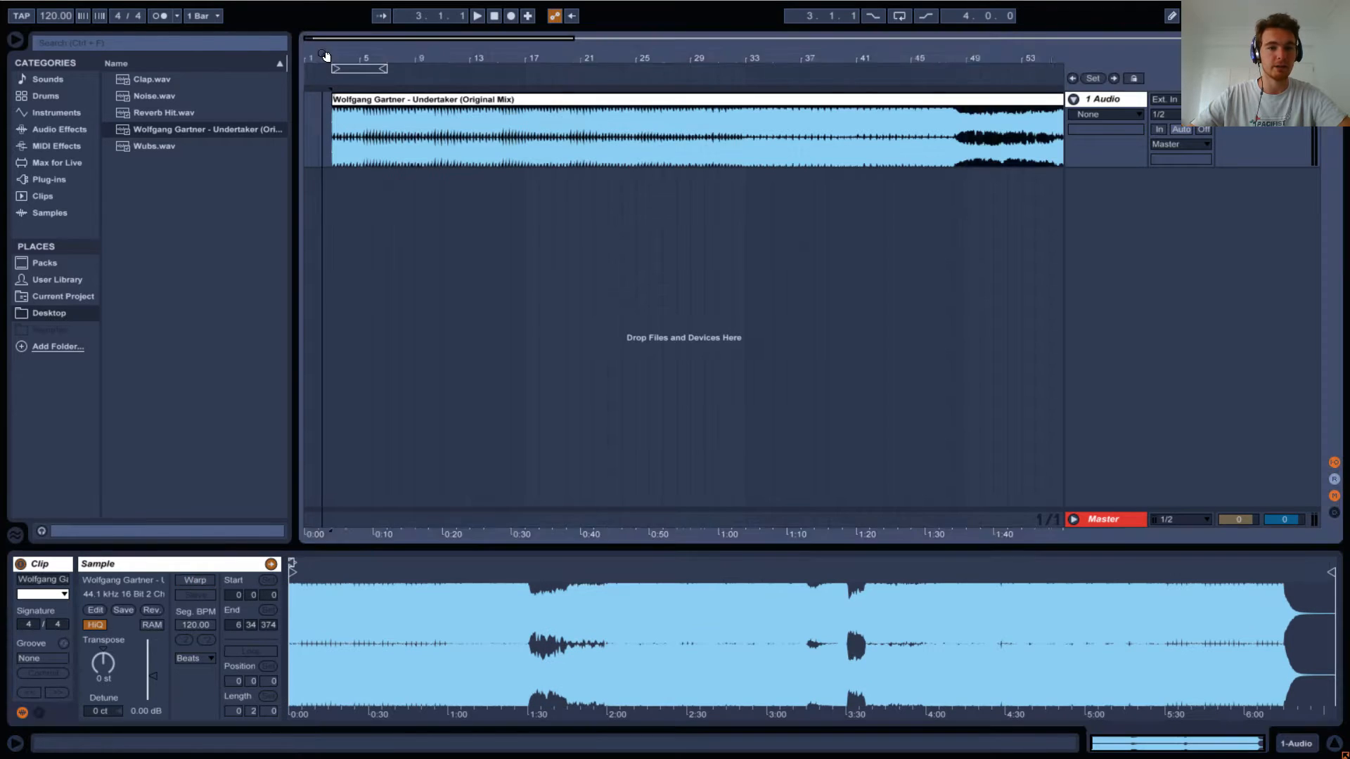
{"action": "left_click_drag", "start_coordinate": [328, 58], "coordinate": [790, 323]}
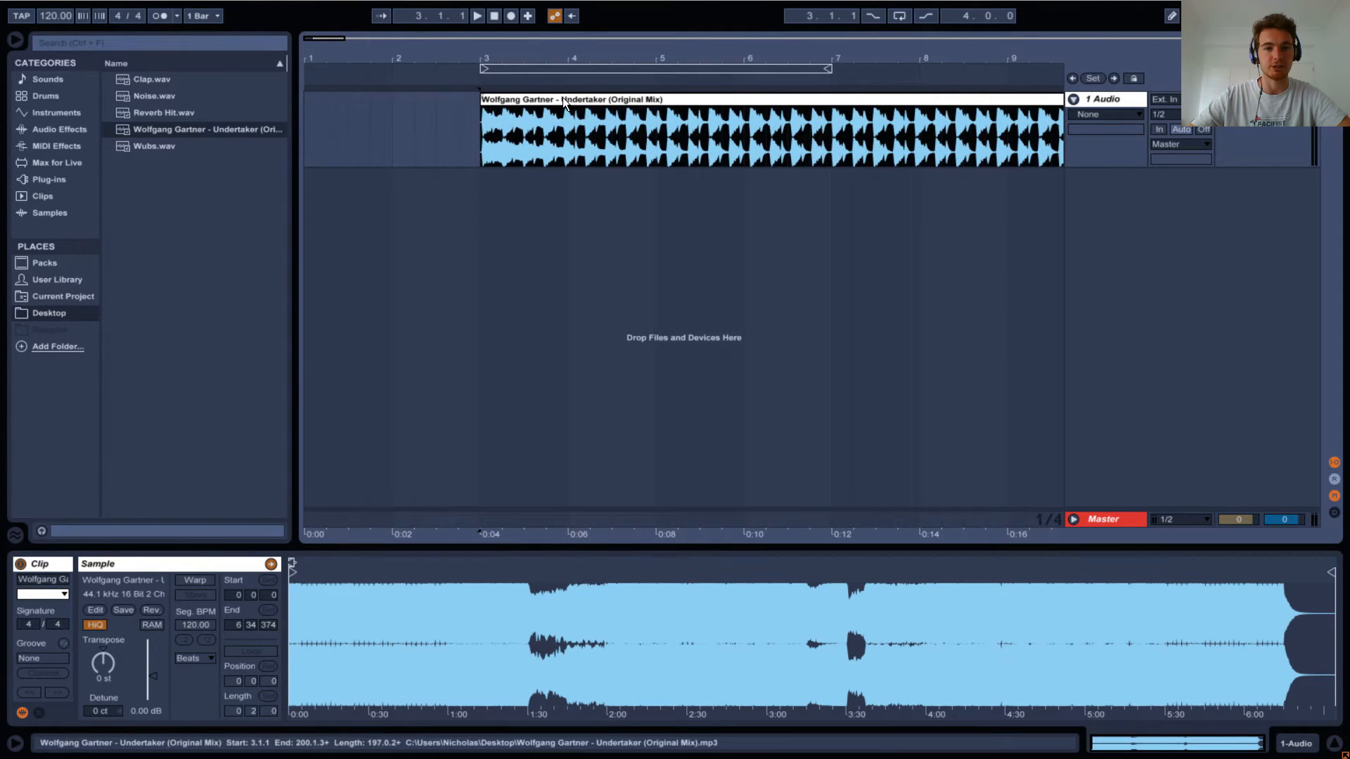
{"action": "left_click_drag", "start_coordinate": [562, 98], "coordinate": [388, 112]}
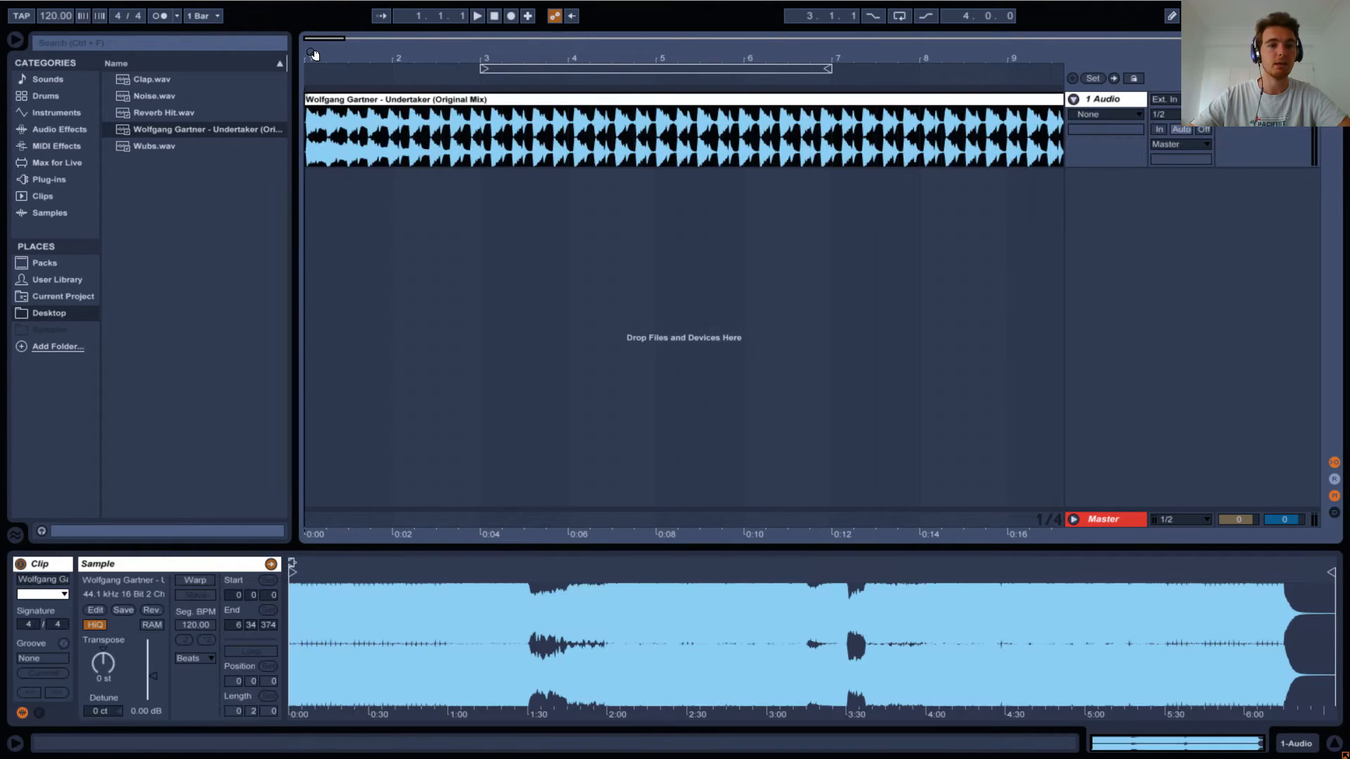
Trim about 51 ms of silence from the start of the Undertaker clip and enlarge its track's height.
{"action": "left_click_drag", "start_coordinate": [327, 62], "coordinate": [682, 291]}
{"action": "left_click", "coordinate": [1085, 112]}
{"action": "left_click", "coordinate": [1088, 140]}
{"action": "left_click_drag", "start_coordinate": [479, 99], "coordinate": [612, 280]}
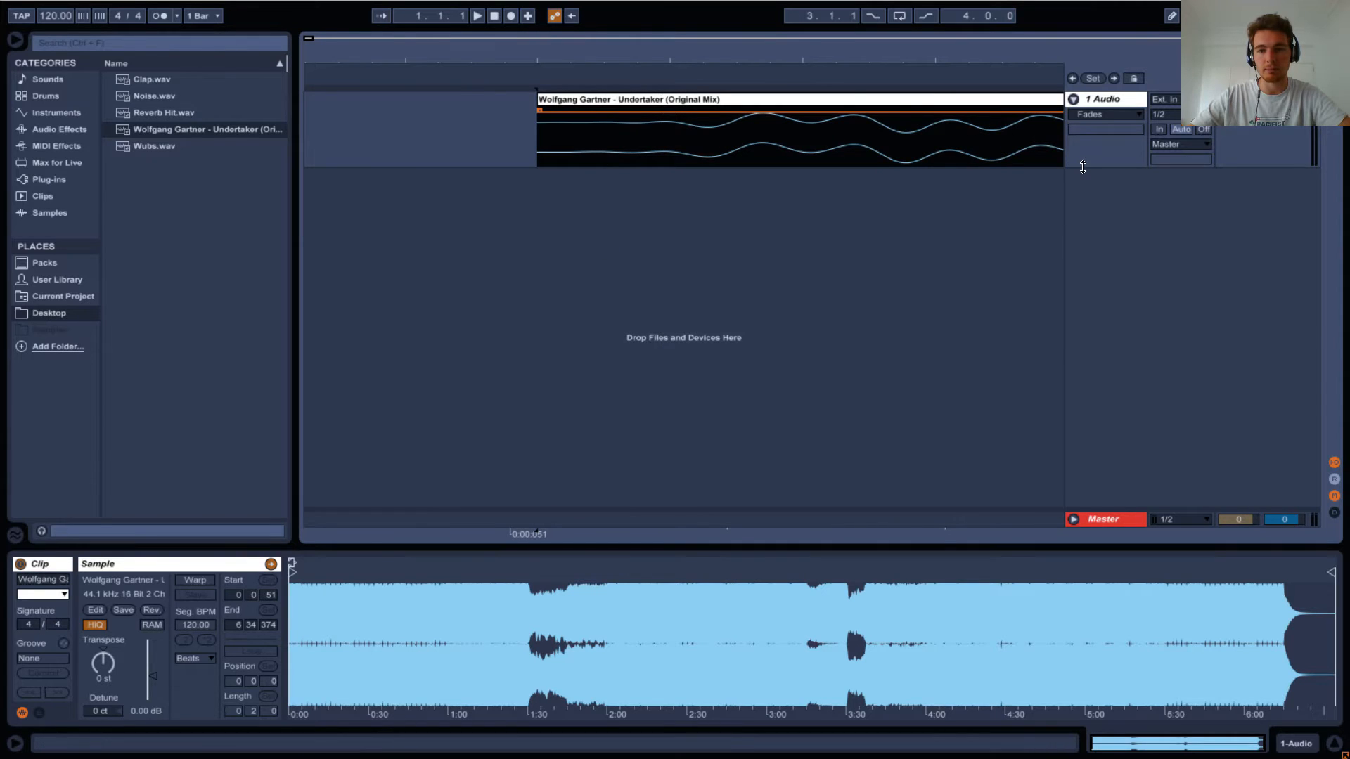
{"action": "left_click_drag", "start_coordinate": [917, 169], "coordinate": [1052, 374]}
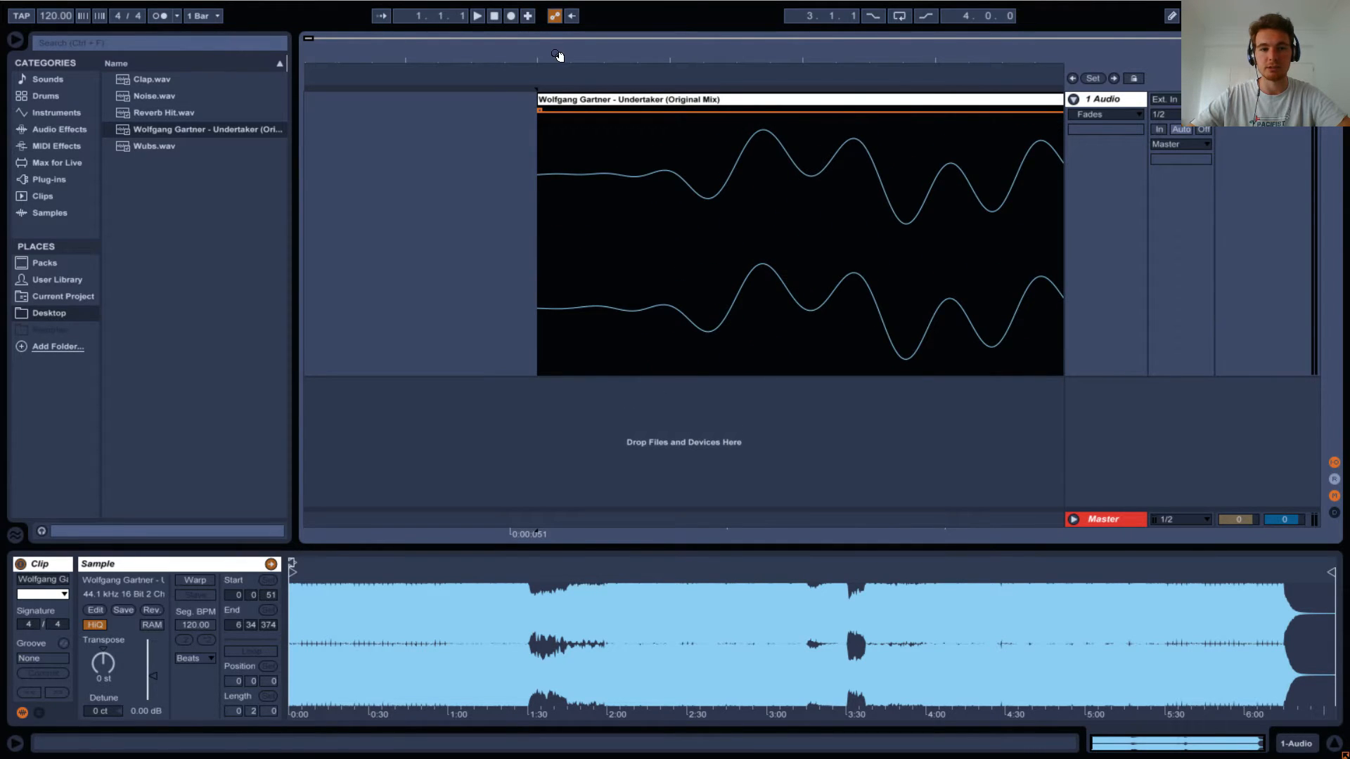
Move the trimmed clip so that its first transient sits exactly on 1.1.1.
{"action": "left_click_drag", "start_coordinate": [561, 55], "coordinate": [556, 21]}
{"action": "mouse_move", "coordinate": [545, 97]}
{"action": "left_mouse_down"}
{"action": "mouse_move", "coordinate": [312, 94]}
{"action": "mouse_move", "coordinate": [577, 122]}
{"action": "mouse_move", "coordinate": [624, 111]}
{"action": "left_mouse_up"}
{"action": "left_click_drag", "start_coordinate": [645, 65], "coordinate": [673, 10]}
{"action": "left_click_drag", "start_coordinate": [674, 64], "coordinate": [712, 8]}
{"action": "left_click", "coordinate": [712, 101]}
{"action": "left_click_drag", "start_coordinate": [711, 101], "coordinate": [530, 109]}
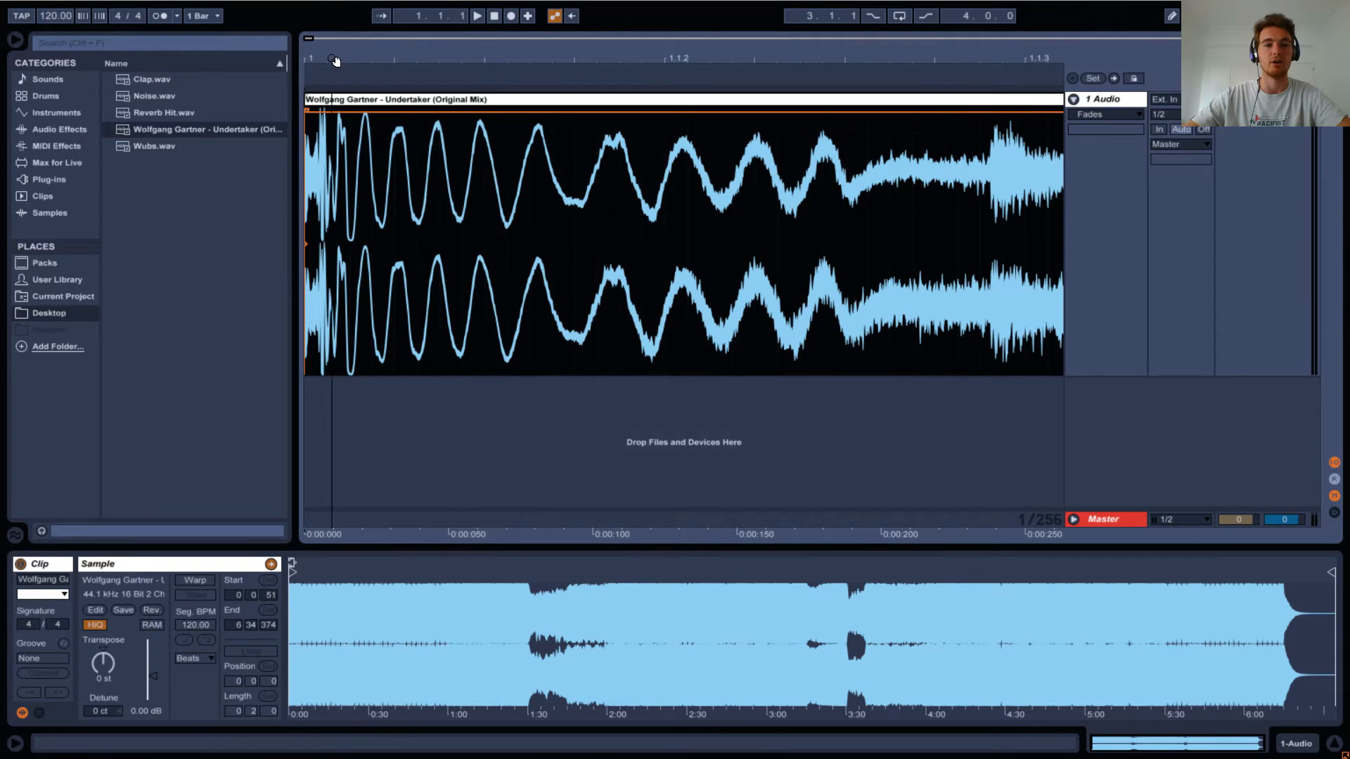
Turn on the metronome and play the clip from bar 1 to compare its kicks with the beat grid.
{"action": "left_click_drag", "start_coordinate": [337, 60], "coordinate": [339, 2]}
{"action": "left_click", "coordinate": [367, 193]}
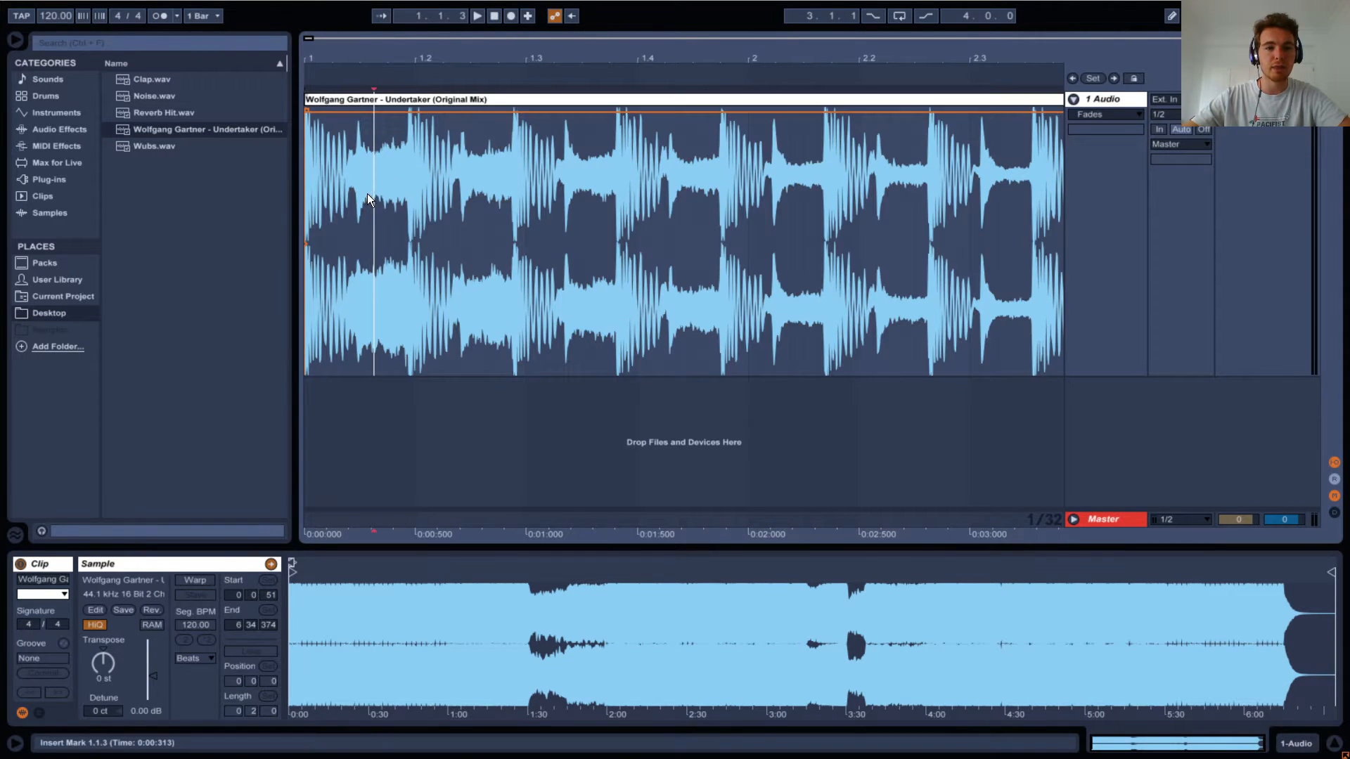
{"action": "left_click", "coordinate": [318, 191]}
{"action": "left_click", "coordinate": [402, 170]}
{"action": "left_click", "coordinate": [305, 180]}
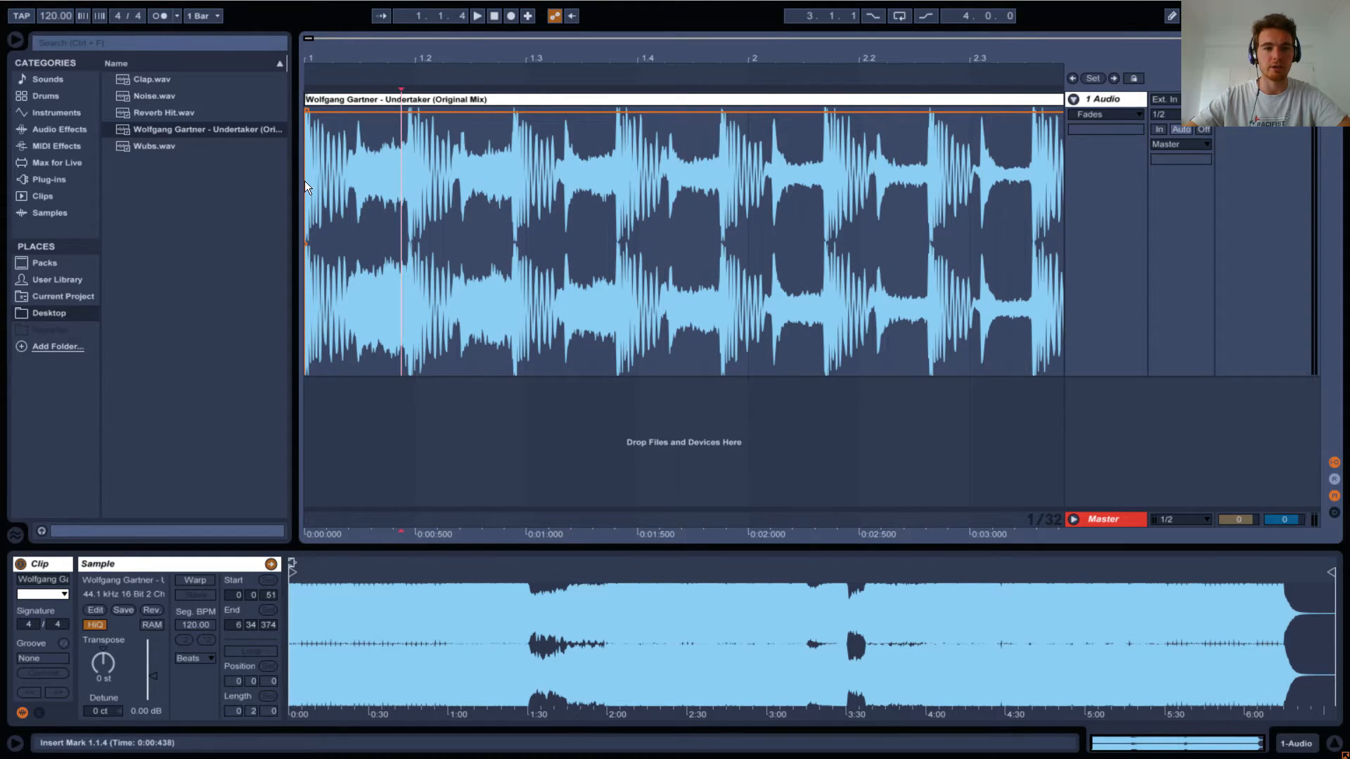
{"action": "left_click", "coordinate": [163, 11]}
{"action": "key", "text": "space"}
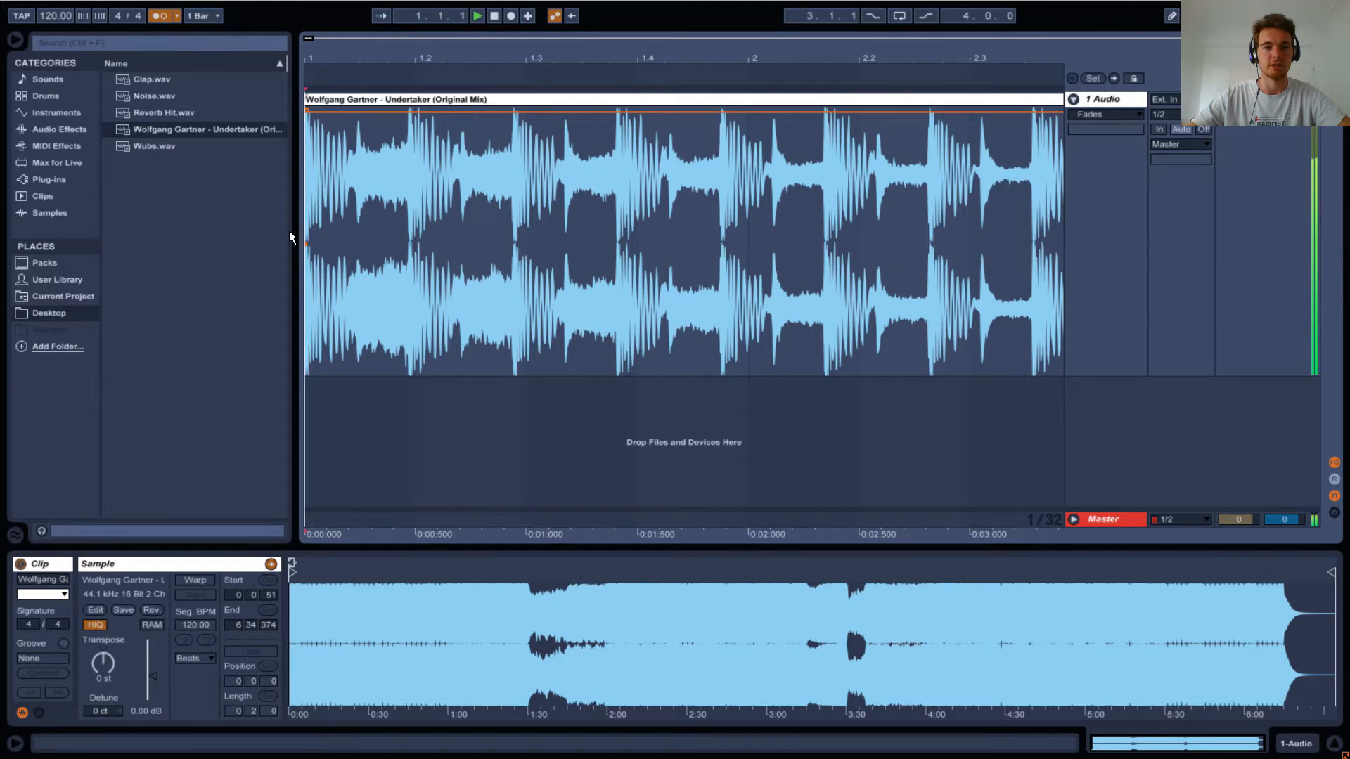
{"action": "key", "text": "space"}
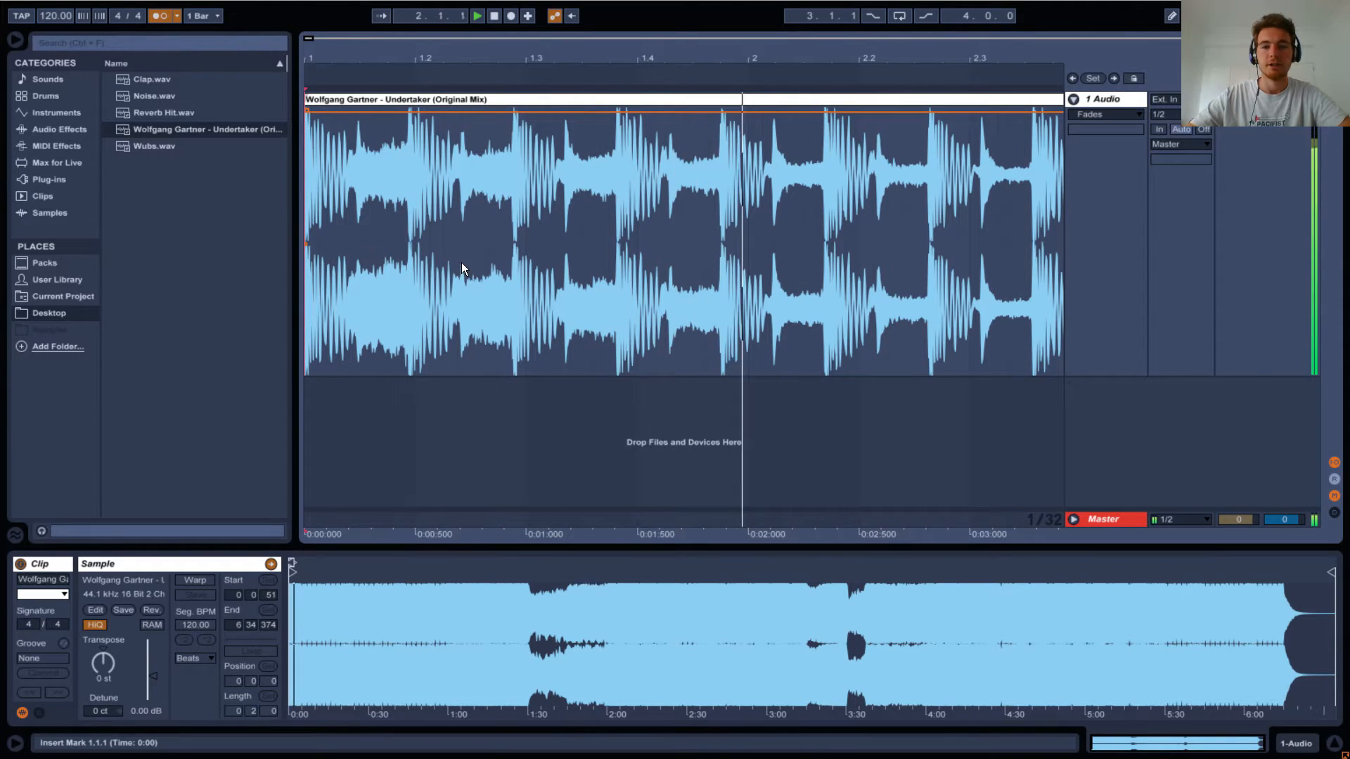
{"action": "key", "text": "space"}
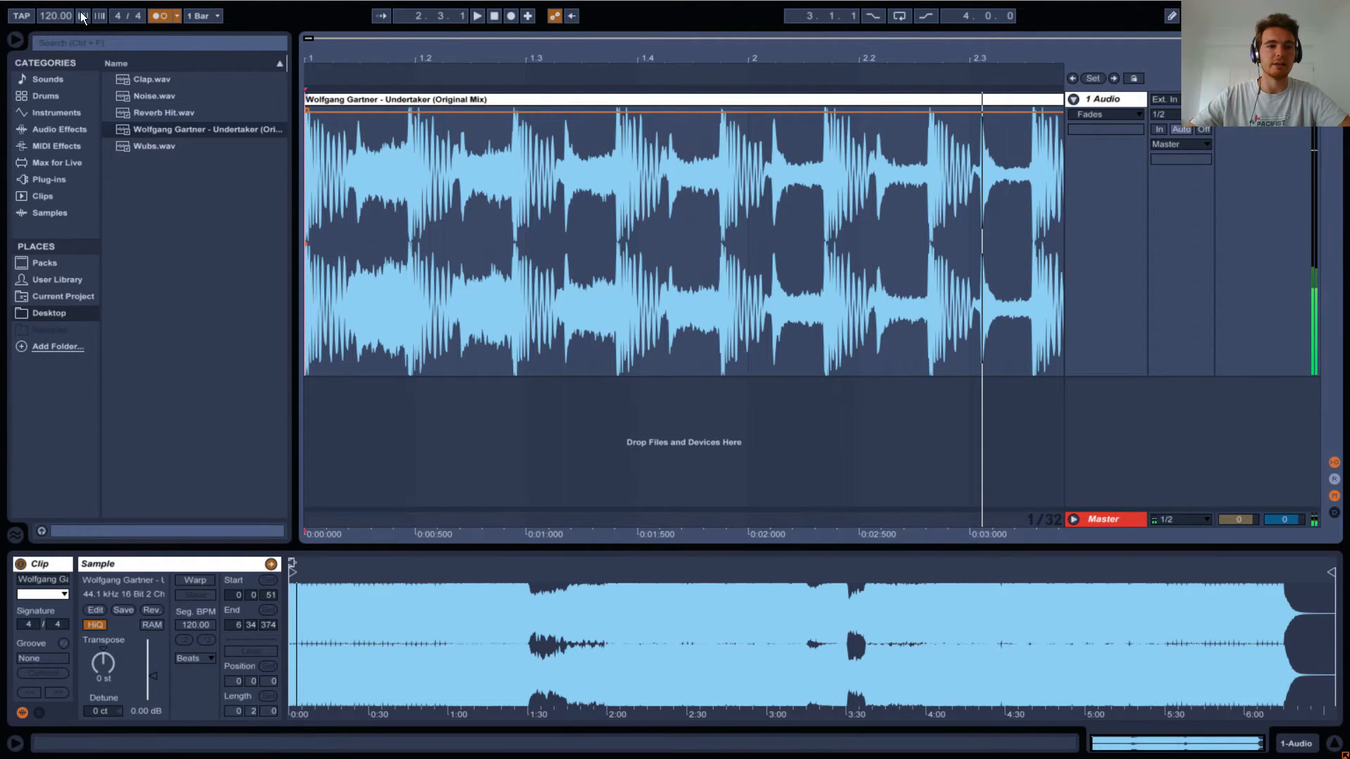
Set the project tempo to 128 BPM.
{"action": "left_click", "coordinate": [41, 19]}
{"action": "type", "text": "128"}
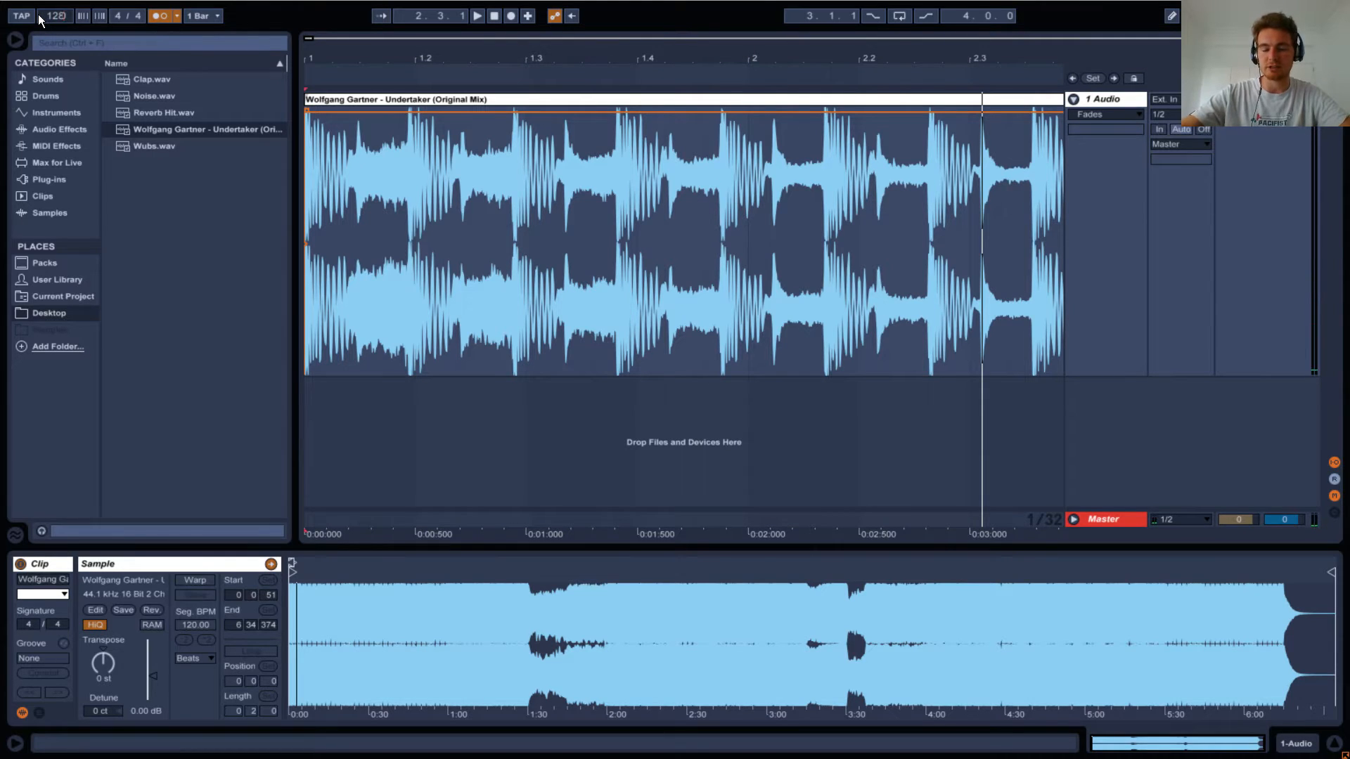
{"action": "key", "text": "Return"}
Play the track against the metronome from bar 1, from bar 13 and again from bar 1 to check its sync.
{"action": "left_click", "coordinate": [310, 218]}
{"action": "key", "text": "space"}
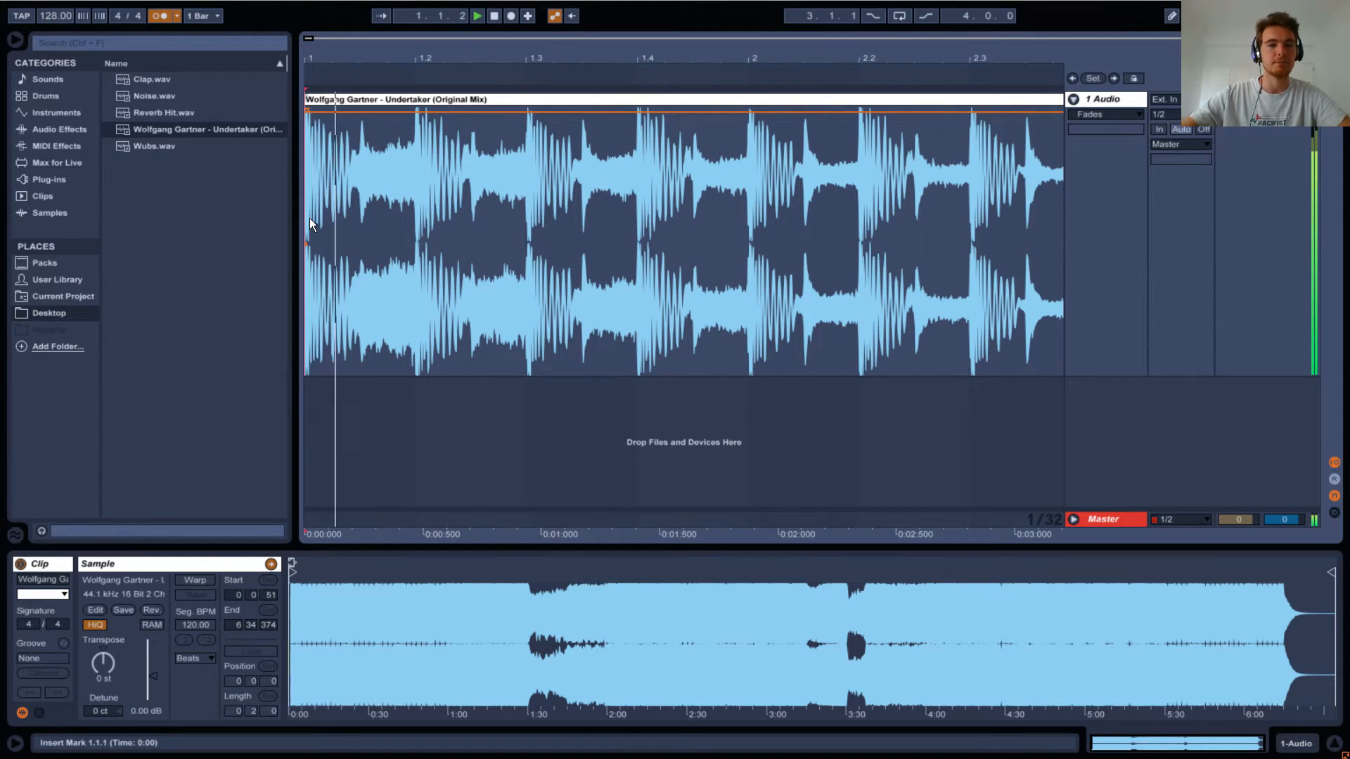
{"action": "left_click_drag", "start_coordinate": [687, 62], "coordinate": [745, 123]}
{"action": "left_click", "coordinate": [833, 255]}
{"action": "key", "text": "space"}
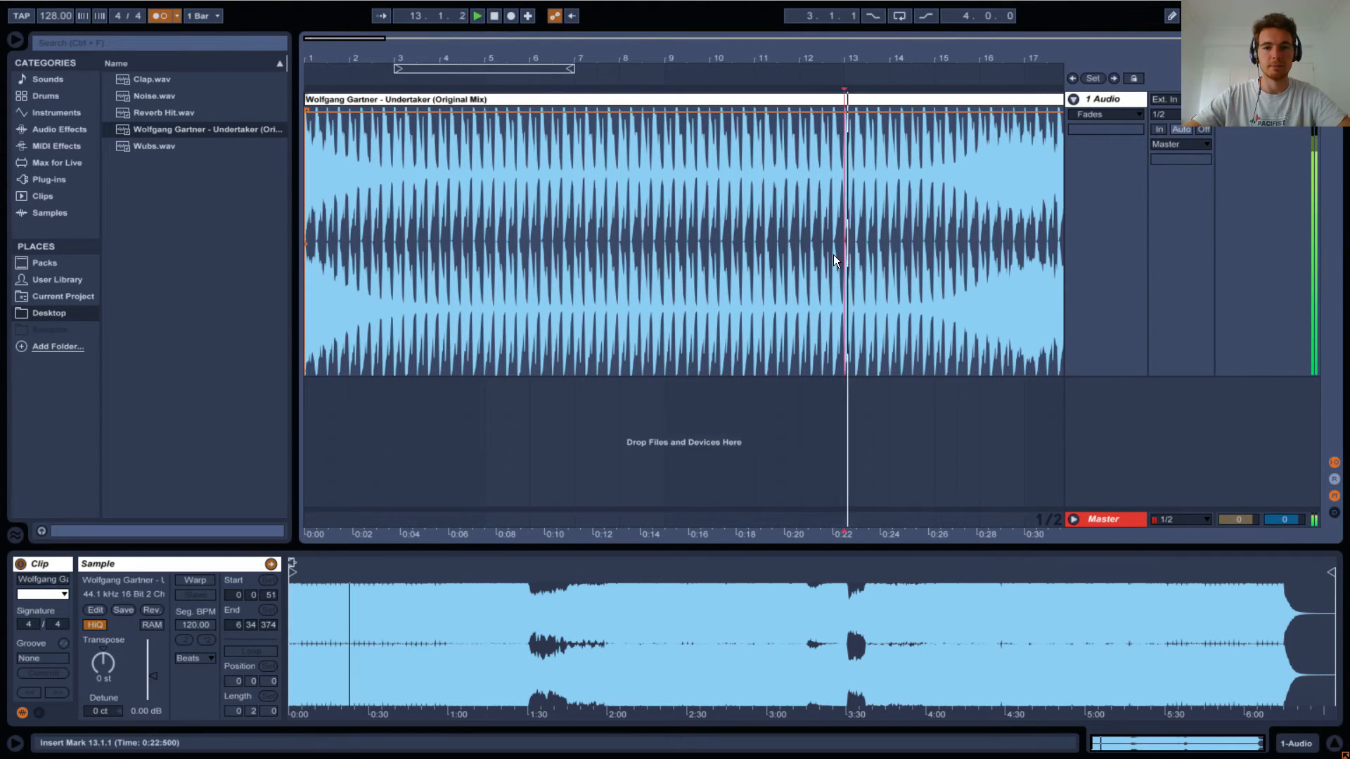
{"action": "key", "text": "space"}
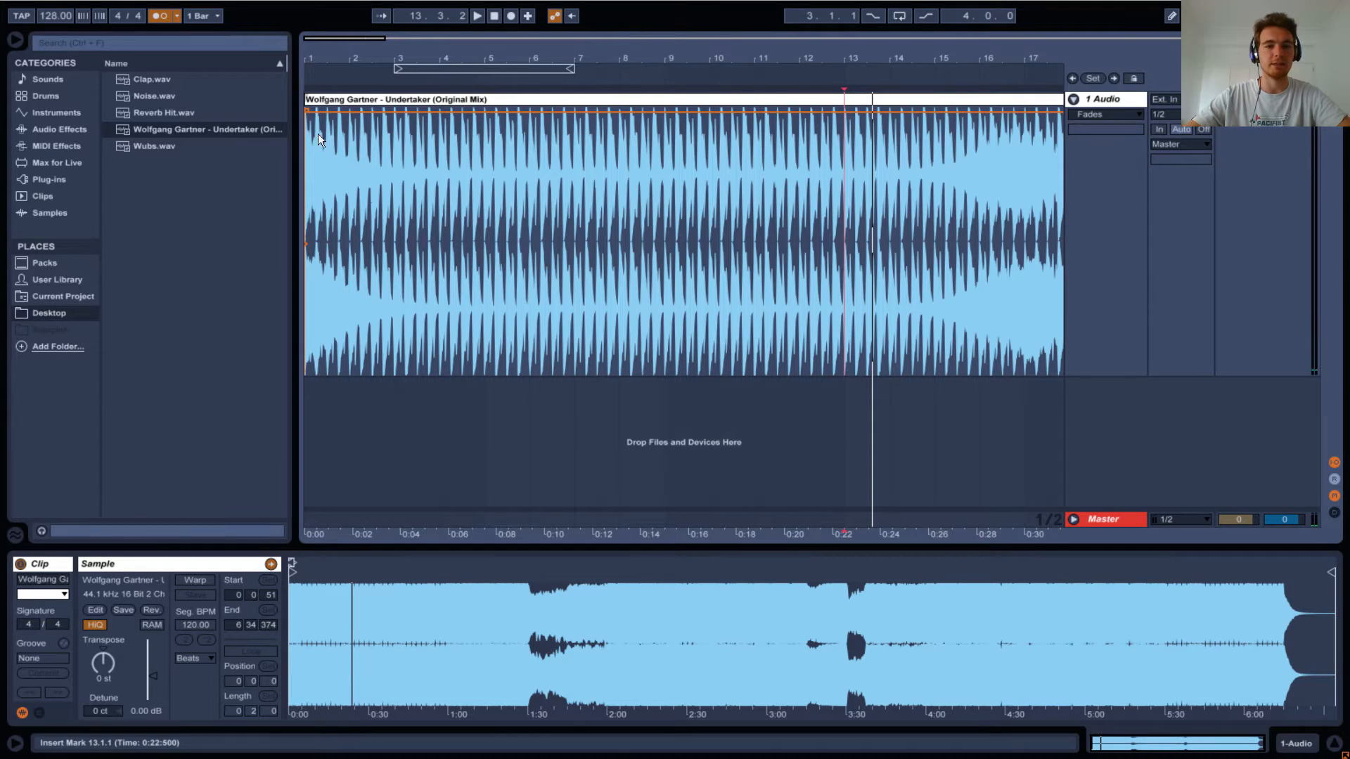
{"action": "left_click", "coordinate": [311, 180]}
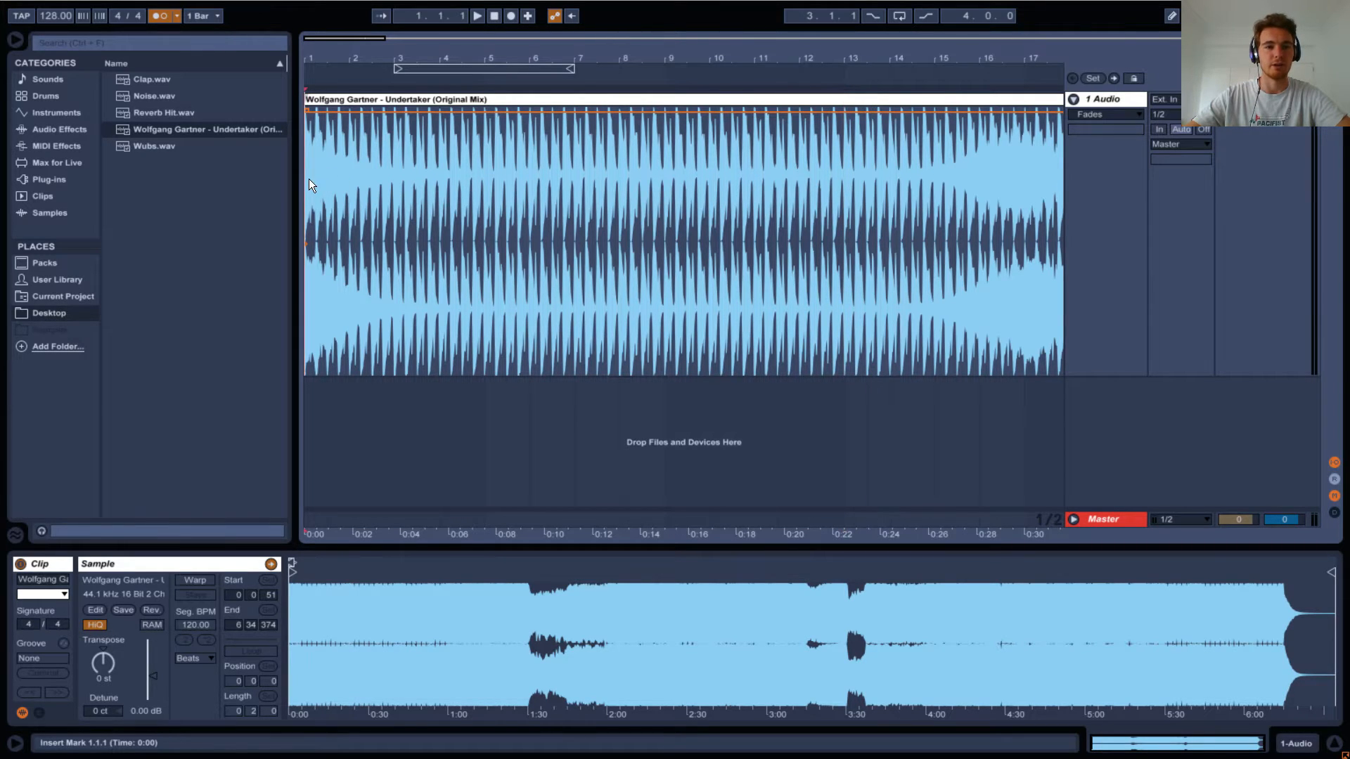
{"action": "key", "text": "space"}
{"action": "key", "text": "space"}
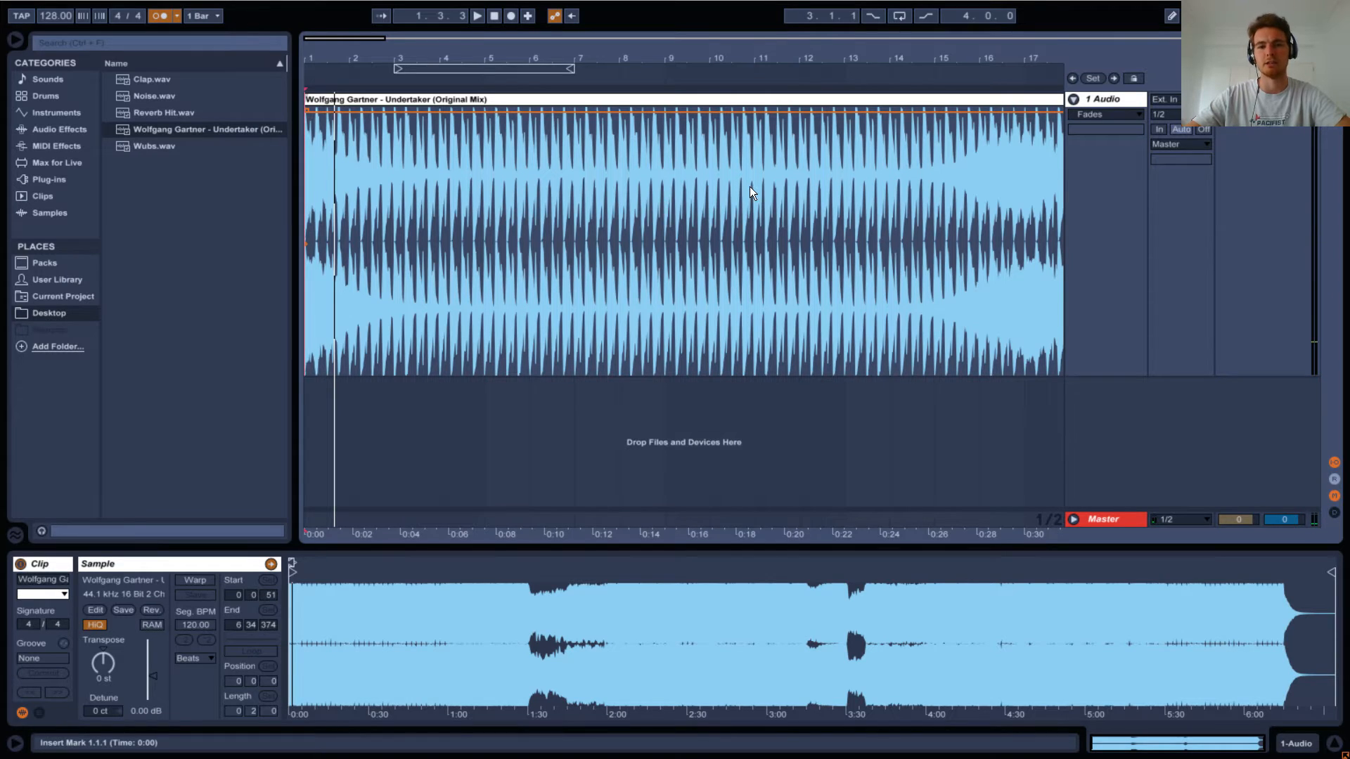
Listen from bars 9 and 11, and delete the one-bar section of the clip between bars 11 and 12.
{"action": "left_click", "coordinate": [682, 173]}
{"action": "left_click", "coordinate": [663, 180]}
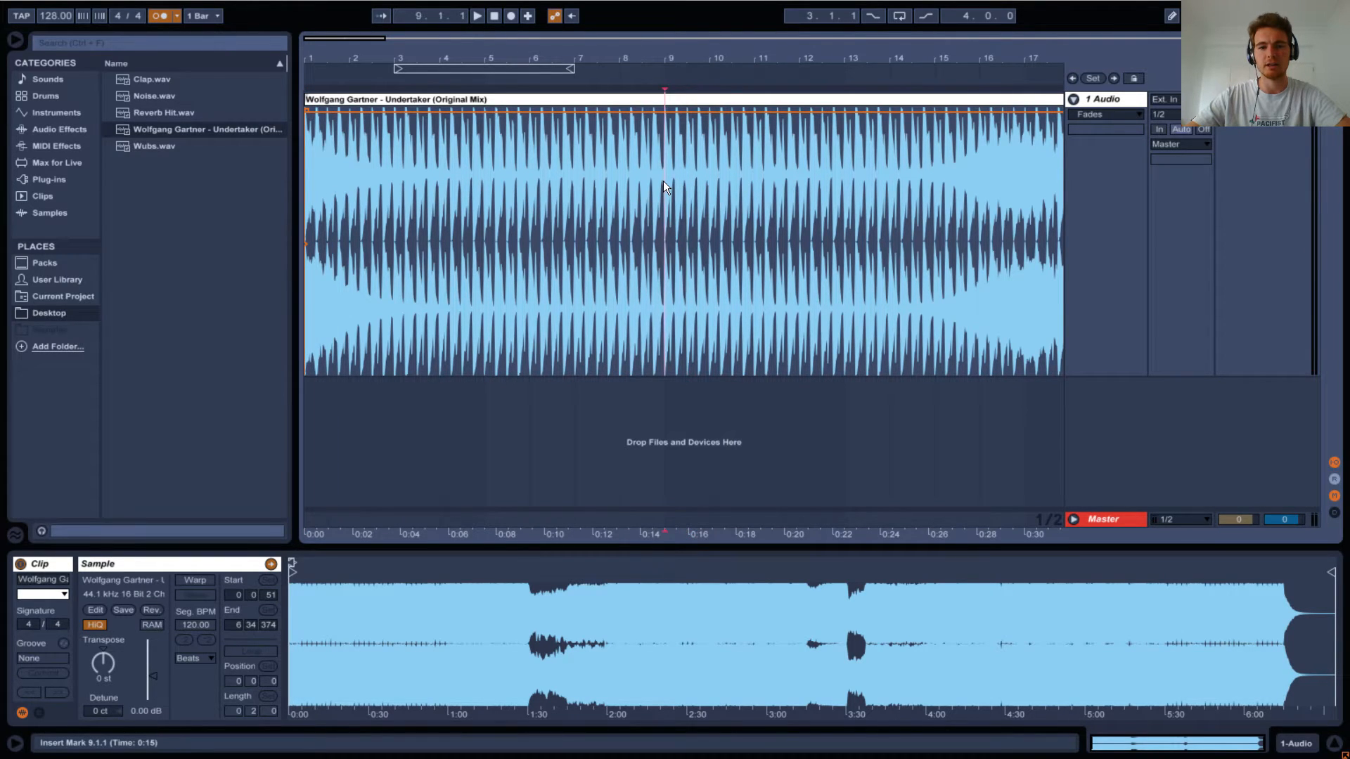
{"action": "key", "text": "space"}
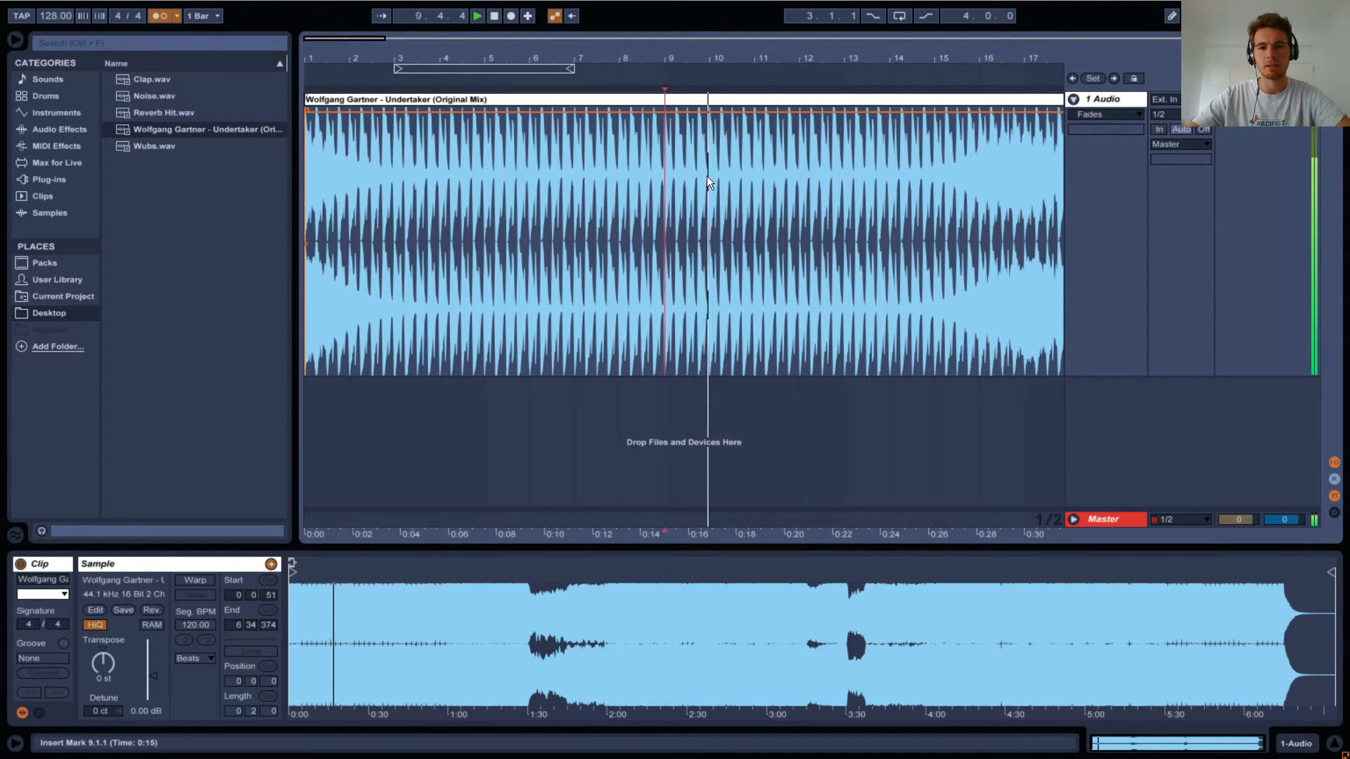
{"action": "left_click", "coordinate": [756, 173]}
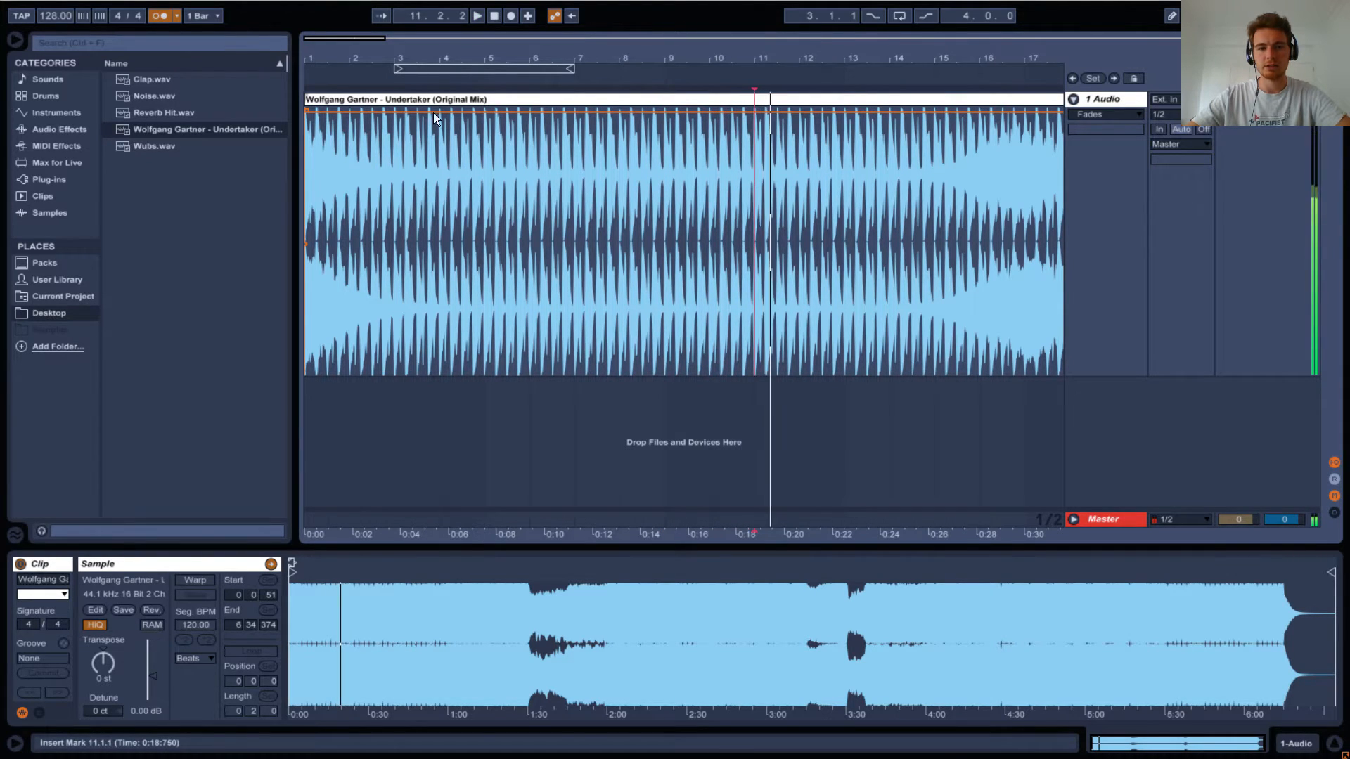
{"action": "key", "text": "space"}
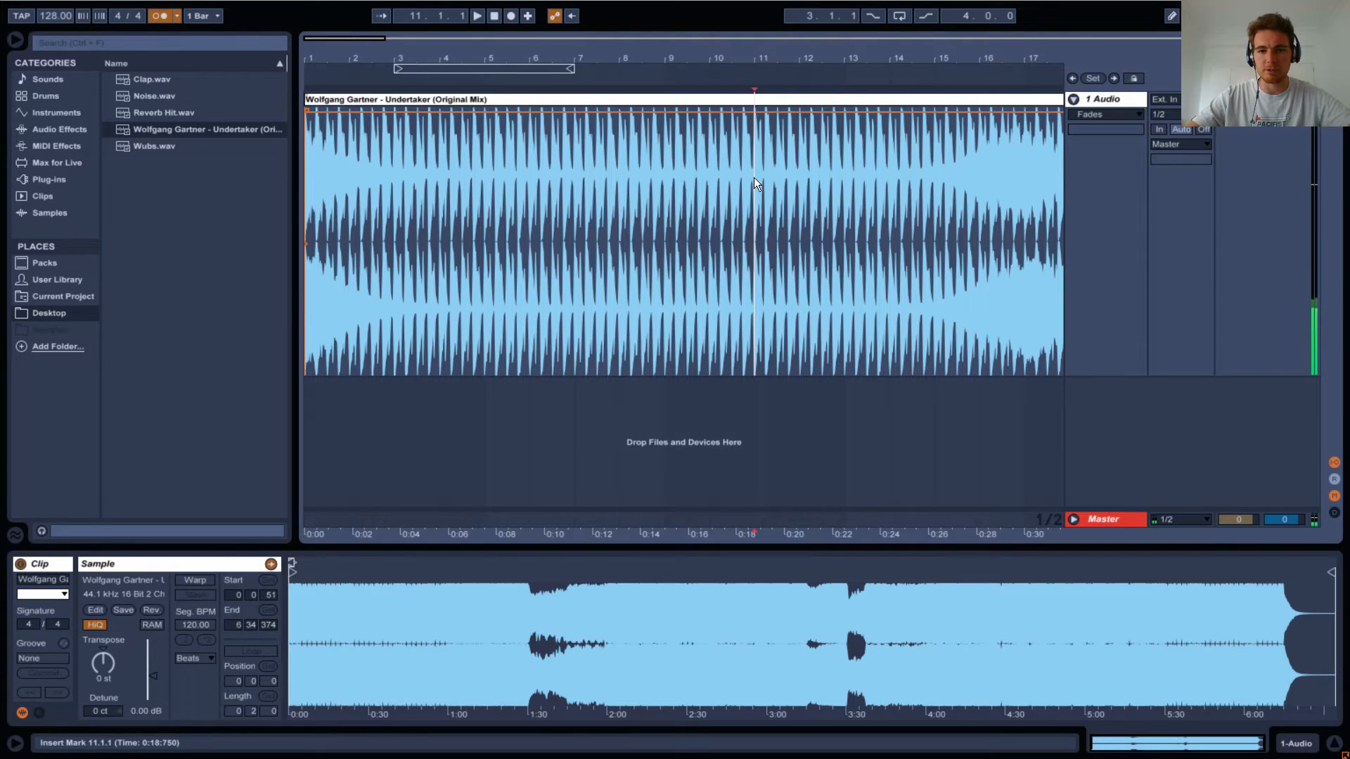
{"action": "left_click_drag", "start_coordinate": [754, 178], "coordinate": [796, 177]}
{"action": "key", "text": "Delete"}
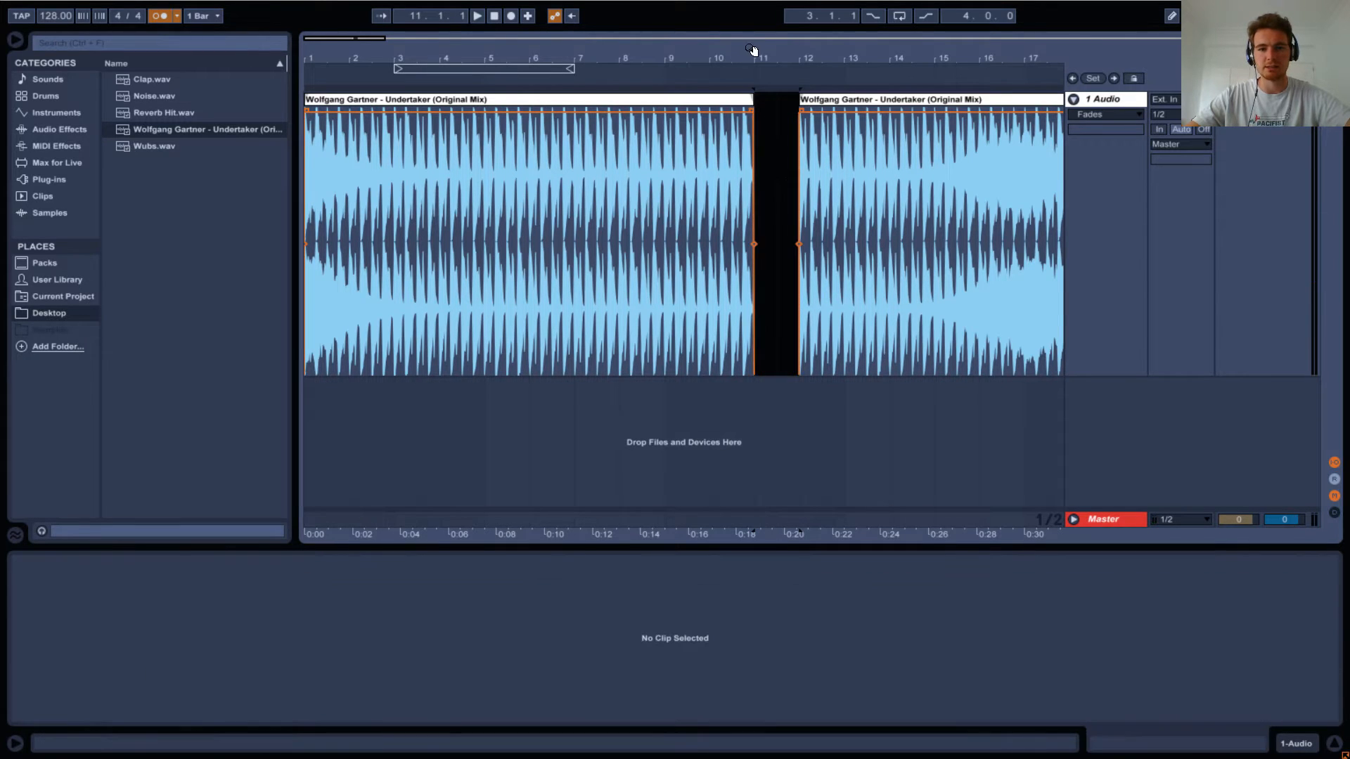
Hide the detail view and insert a second audio track with an enlarged height below the Undertaker track.
{"action": "left_click_drag", "start_coordinate": [753, 58], "coordinate": [747, 4]}
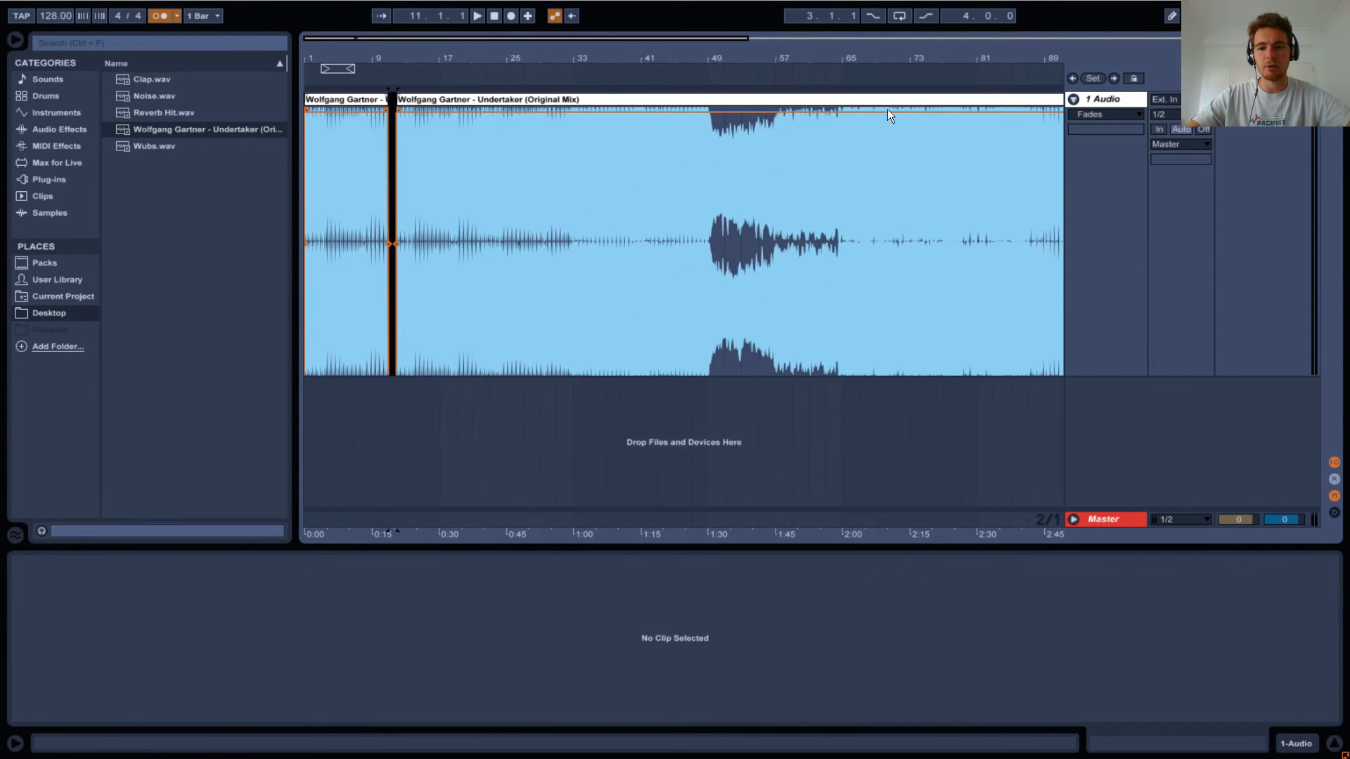
{"action": "left_click", "coordinate": [1334, 744]}
{"action": "right_click", "coordinate": [1111, 432]}
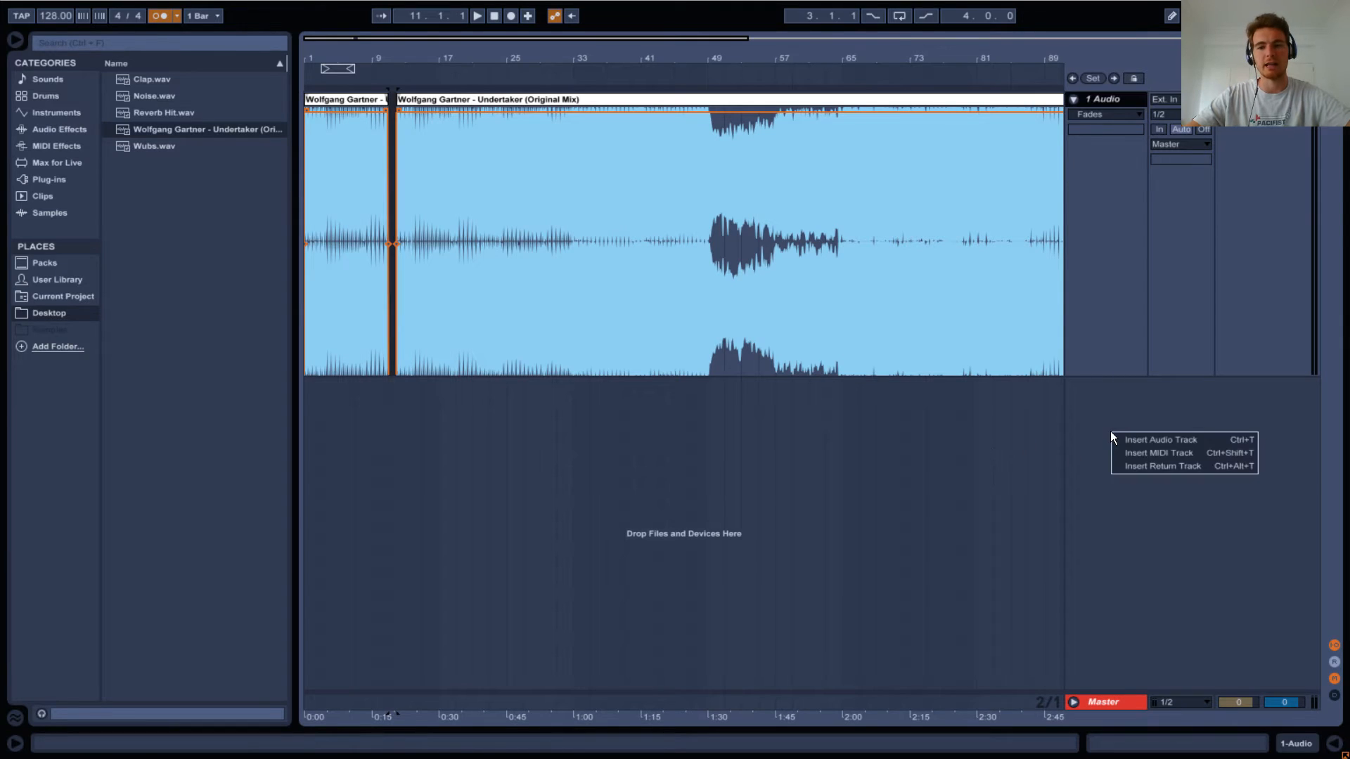
{"action": "left_click", "coordinate": [1116, 438]}
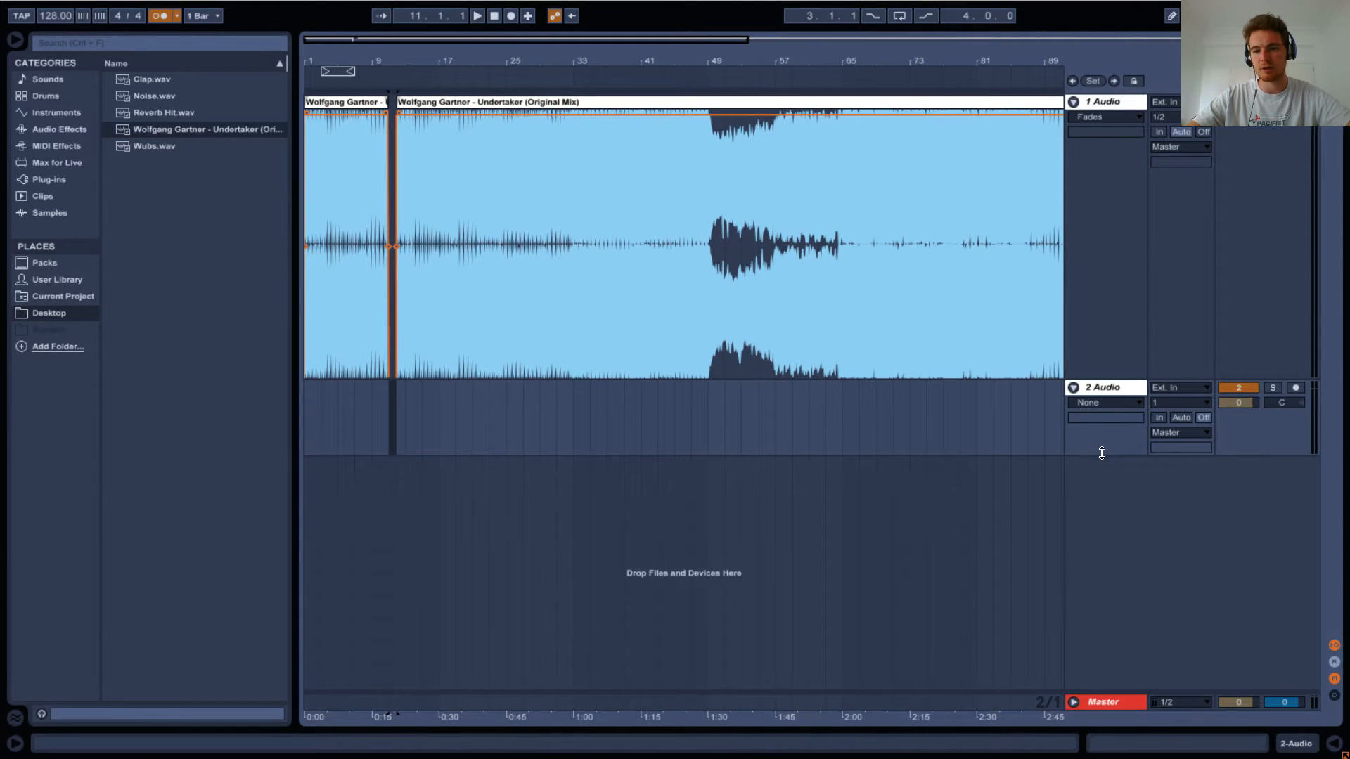
{"action": "left_click_drag", "start_coordinate": [1100, 455], "coordinate": [1089, 644]}
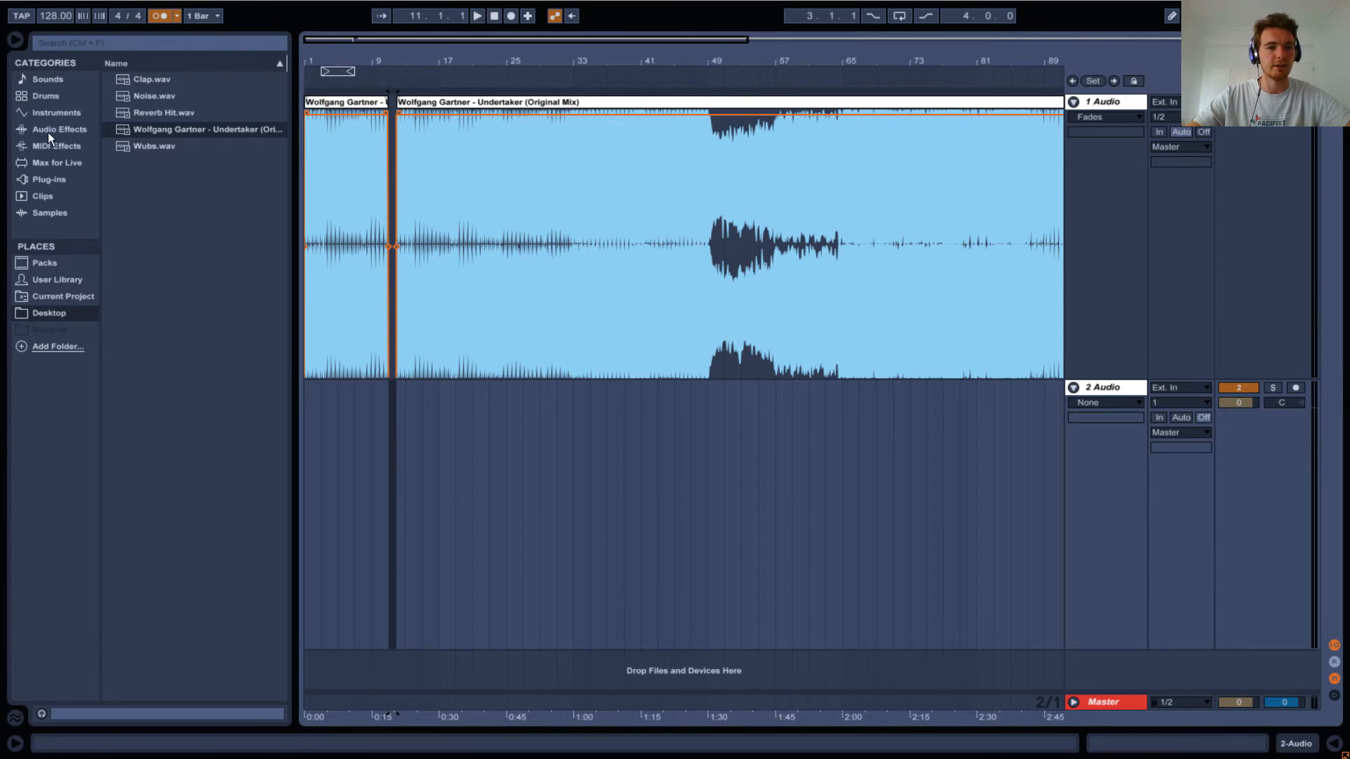
Listen to the Undertaker track from bar 65 and bar 74 to check its later section against the metronome.
{"action": "mouse_move", "coordinate": [595, 57]}
{"action": "left_mouse_down"}
{"action": "mouse_move", "coordinate": [597, 3]}
{"action": "mouse_move", "coordinate": [654, 60]}
{"action": "mouse_move", "coordinate": [570, 55]}
{"action": "mouse_move", "coordinate": [545, 187]}
{"action": "mouse_move", "coordinate": [592, 194]}
{"action": "left_mouse_up"}
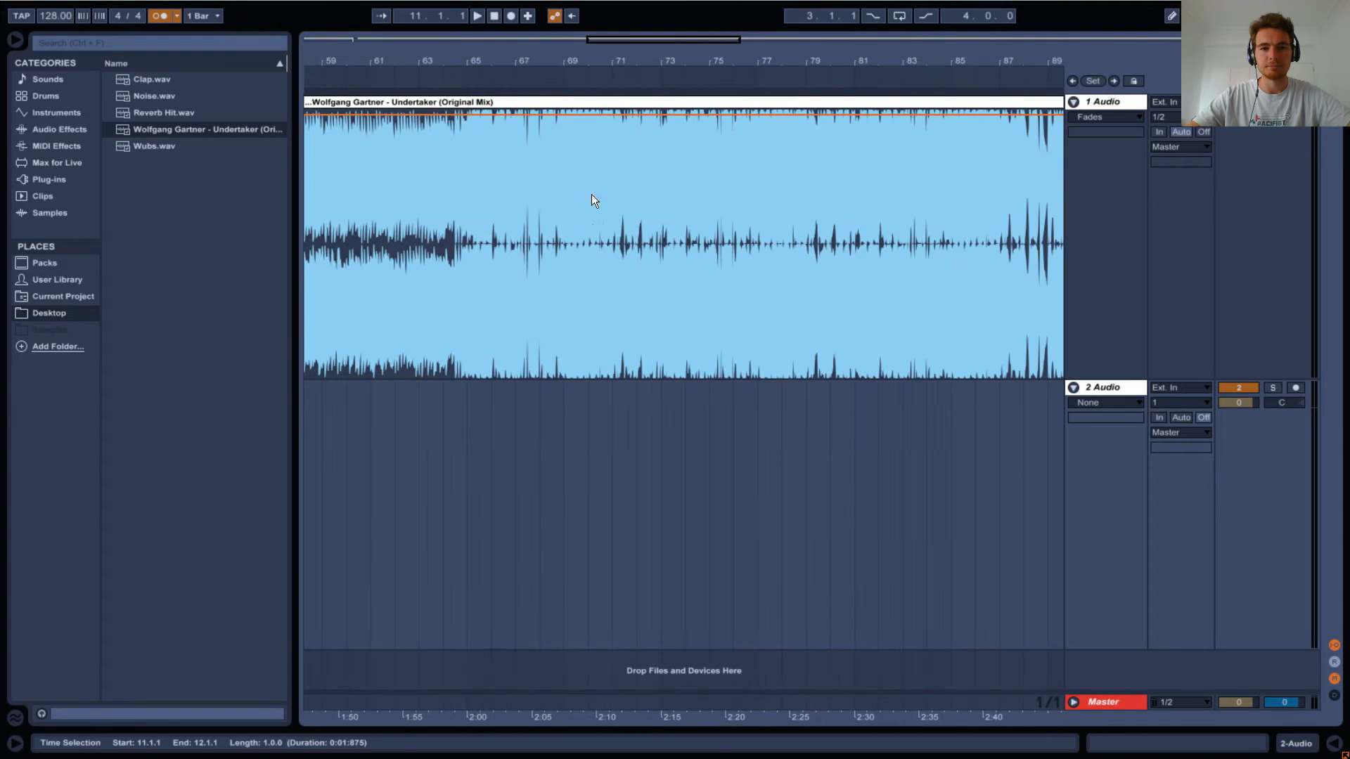
{"action": "left_click", "coordinate": [467, 221]}
{"action": "key", "text": "space"}
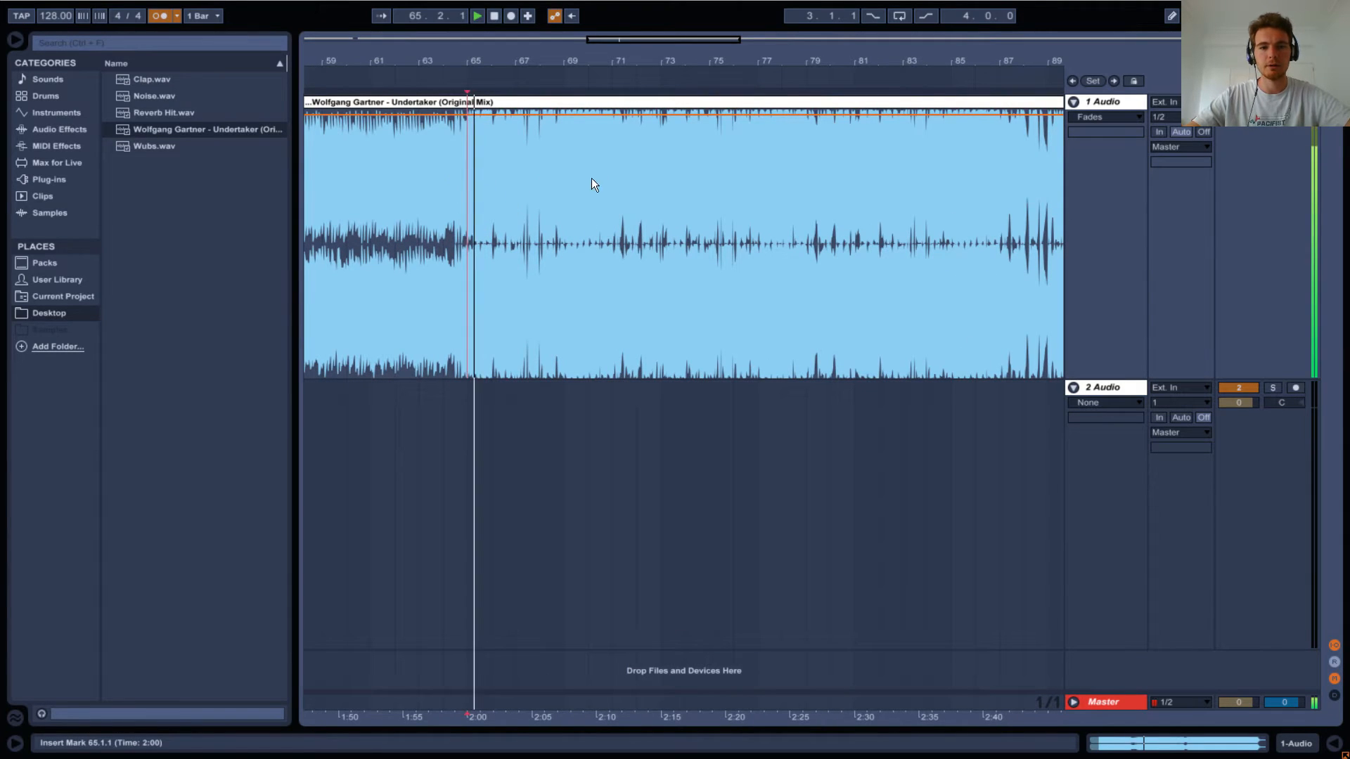
{"action": "key", "text": "space"}
{"action": "left_click", "coordinate": [697, 178]}
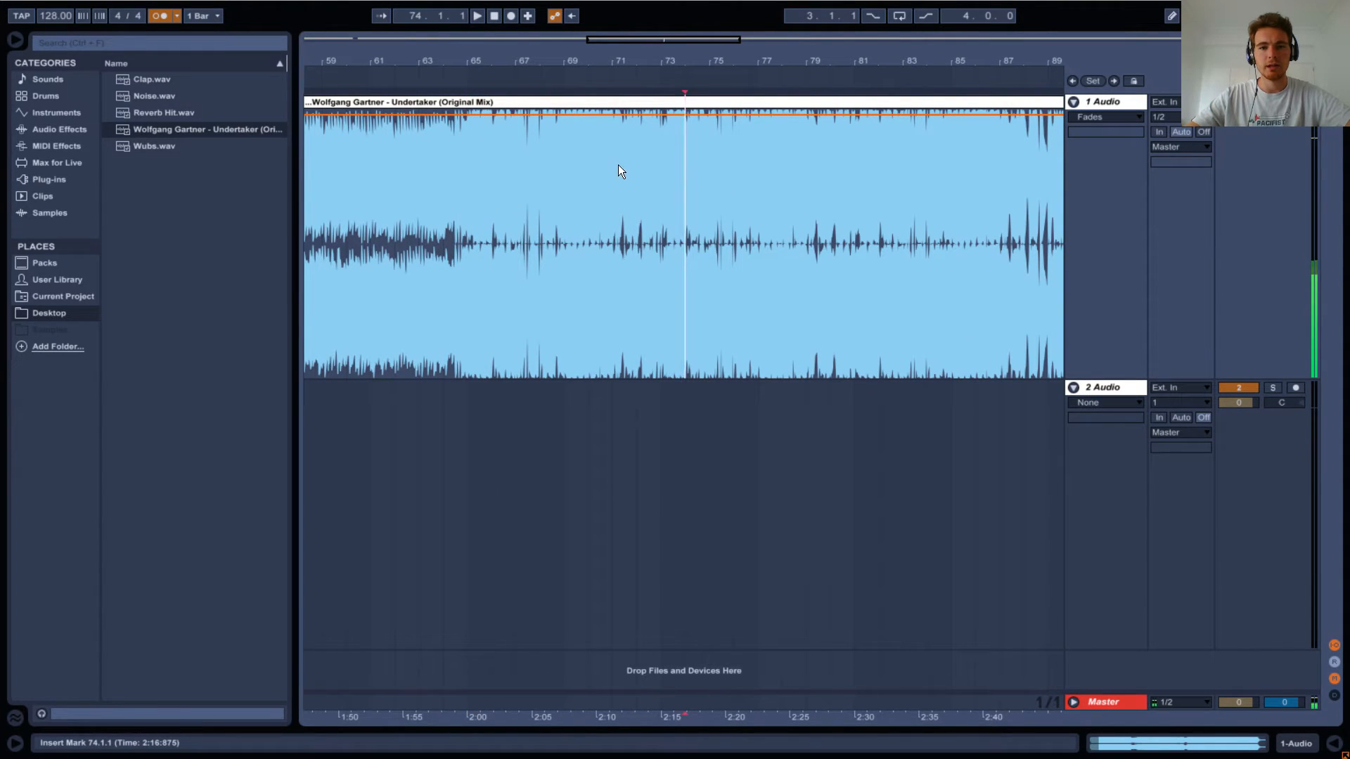
Listen to the Undertaker track from 71.1.1, from 70.3.1 and again from 71.1.1 to examine its beat.
{"action": "left_click", "coordinate": [618, 166]}
{"action": "left_click_drag", "start_coordinate": [613, 63], "coordinate": [603, 165]}
{"action": "key", "text": "space"}
{"action": "key", "text": "space"}
{"action": "key", "text": "space"}
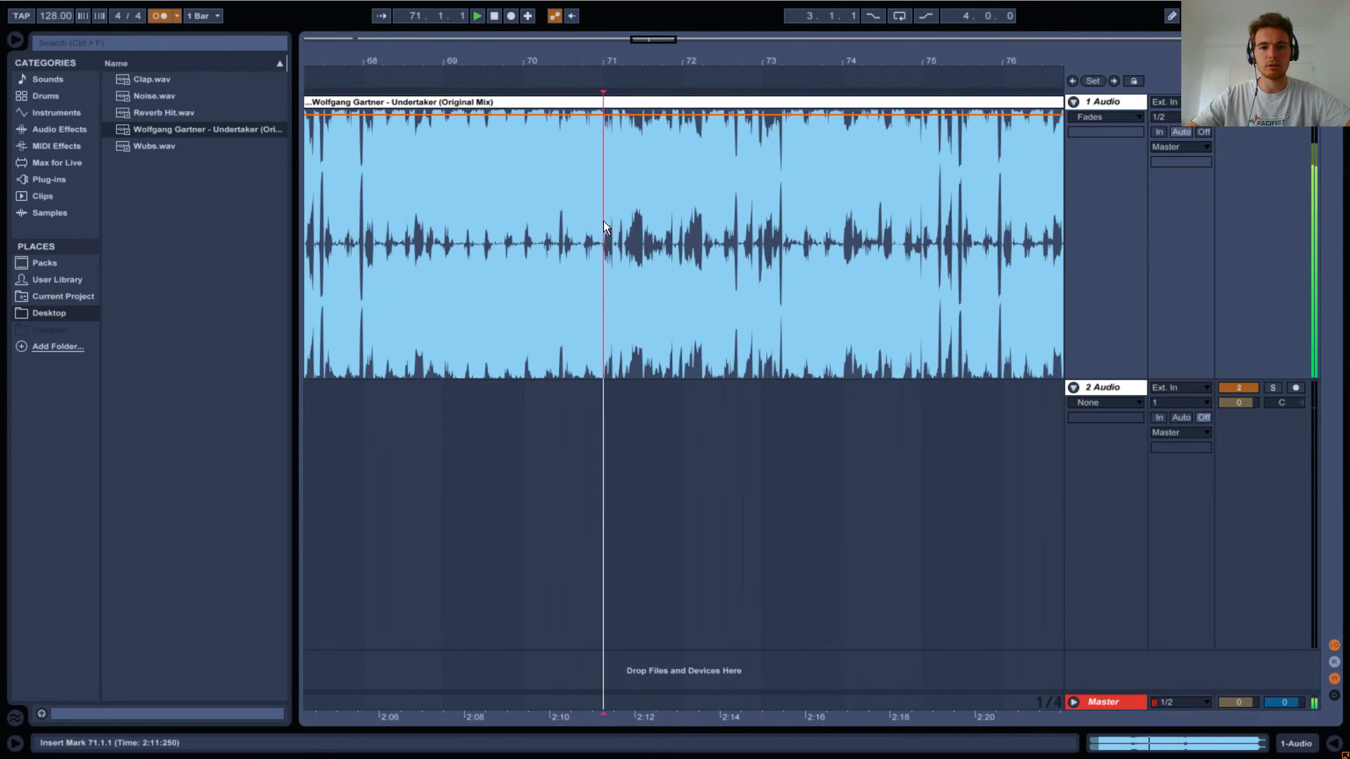
{"action": "key", "text": "space"}
{"action": "left_click", "coordinate": [490, 204]}
{"action": "key", "text": "space"}
{"action": "left_click", "coordinate": [556, 196]}
{"action": "key", "text": "space"}
{"action": "key", "text": "space"}
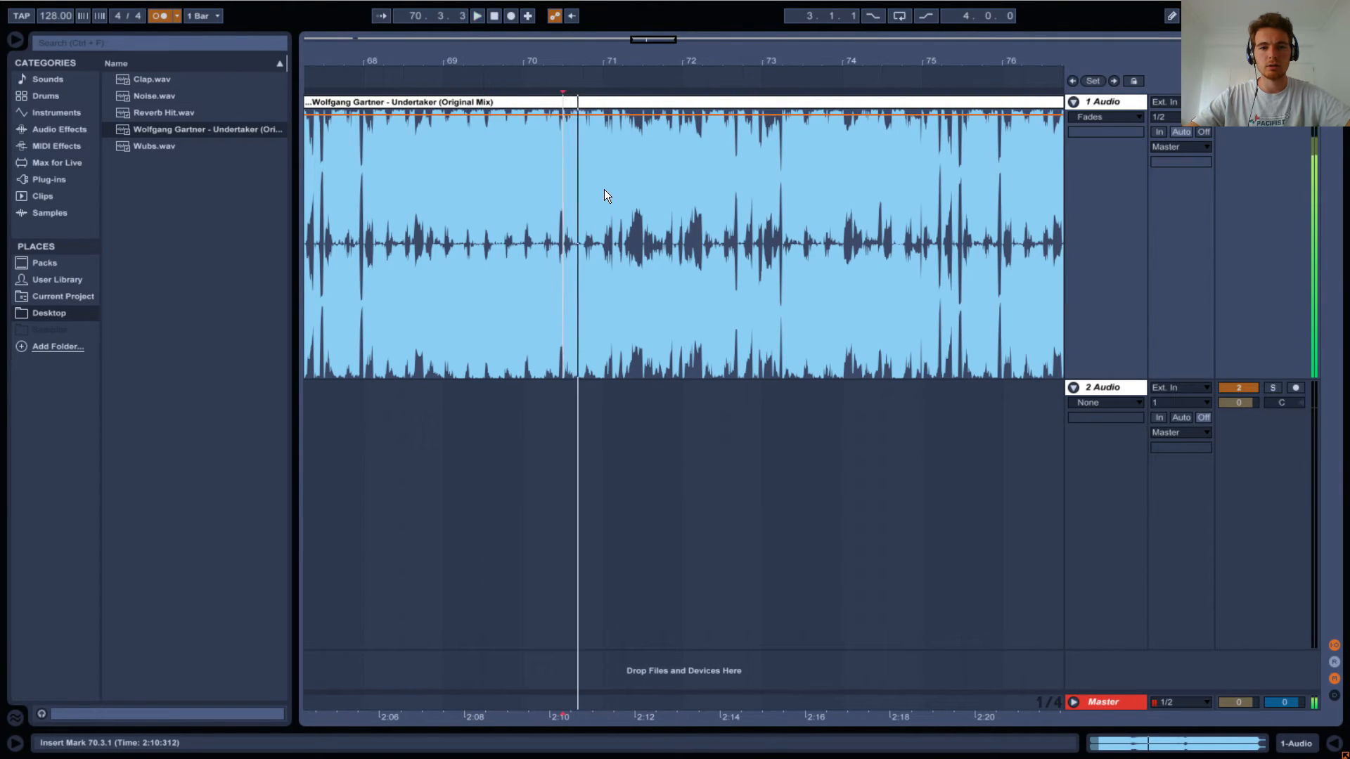
{"action": "key", "text": "space"}
{"action": "key", "text": "space"}
{"action": "left_click", "coordinate": [604, 191]}
{"action": "key", "text": "space"}
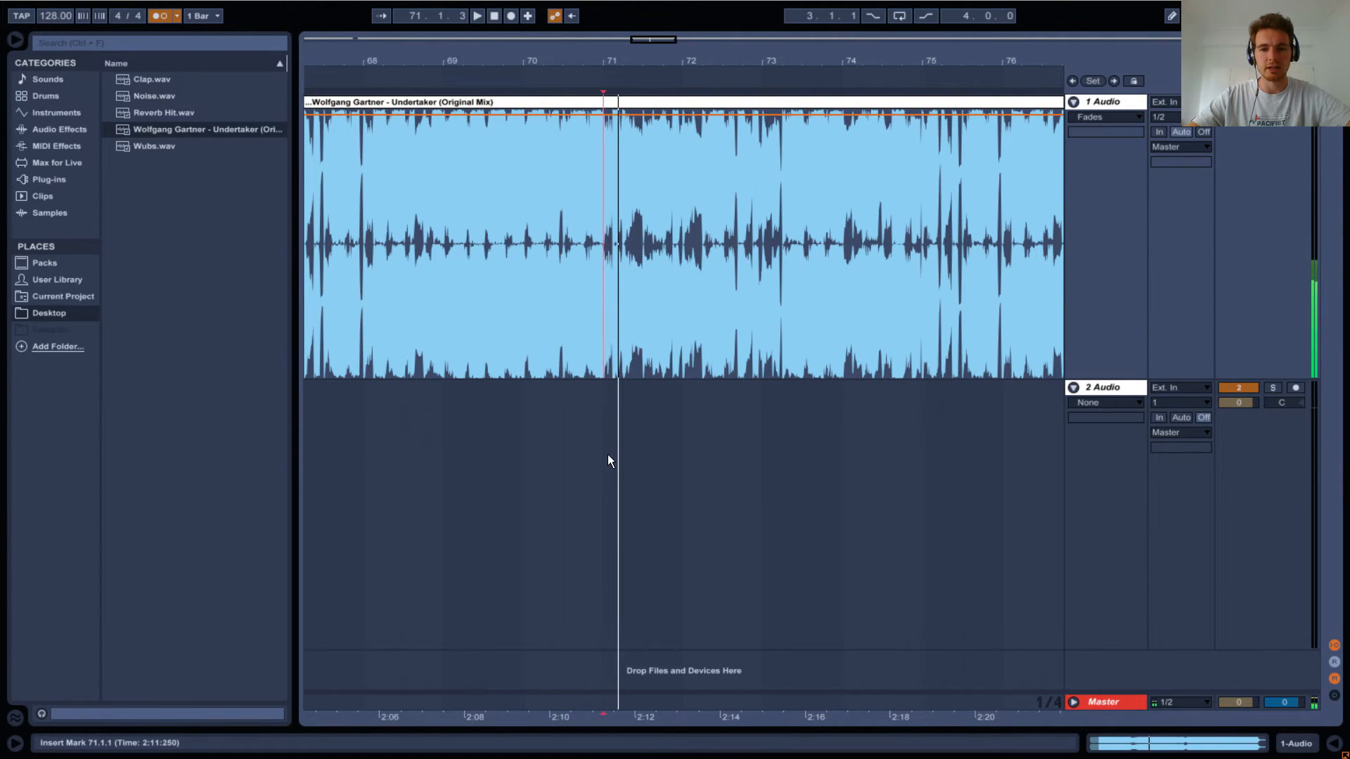
Paste the one-bar Undertaker section at bar 71 on the second audio track and deactivate that track.
{"action": "left_click", "coordinate": [608, 454]}
{"action": "key", "text": "ctrl+v"}
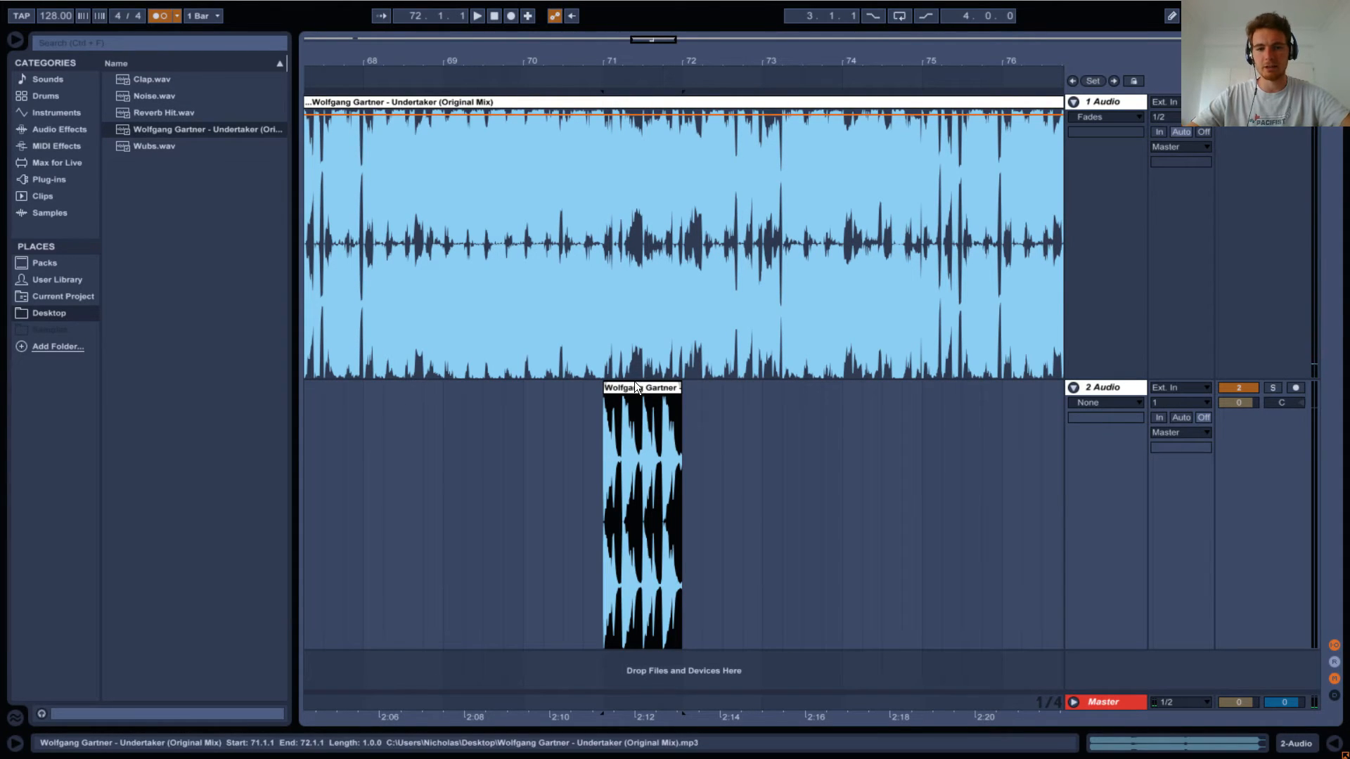
{"action": "left_click", "coordinate": [1251, 387]}
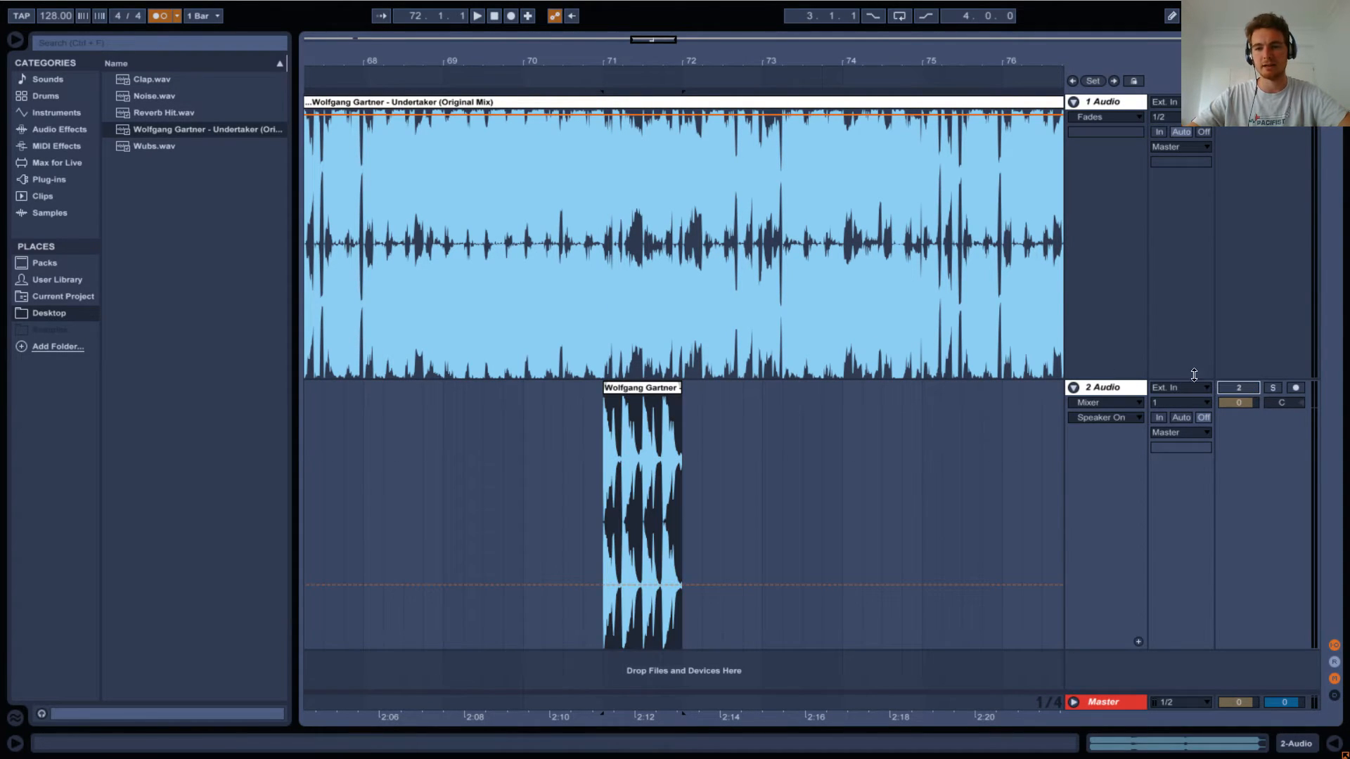
Compare the full Undertaker track from bar 71 with the soloed one-bar clip, and reactivate the second track without solo.
{"action": "left_click", "coordinate": [605, 305]}
{"action": "key", "text": "space"}
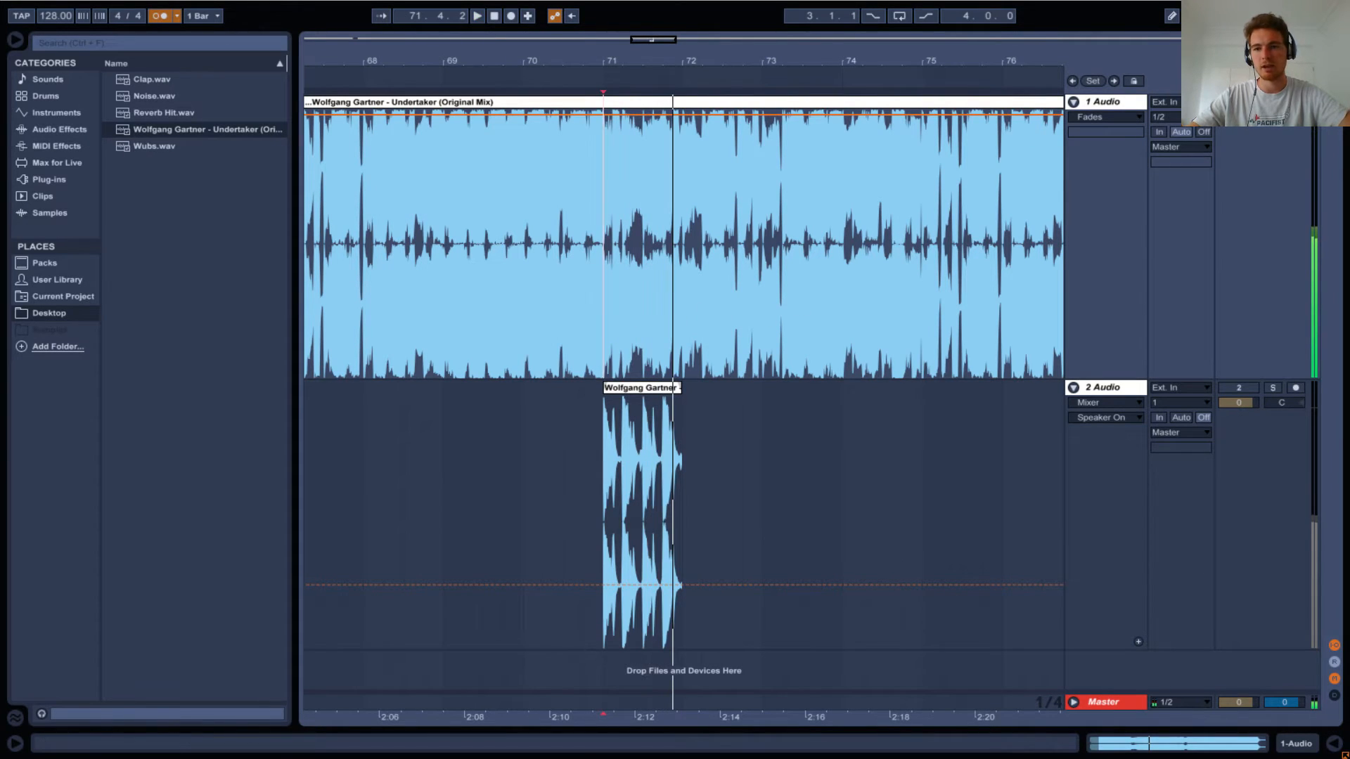
{"action": "left_click", "coordinate": [1272, 387]}
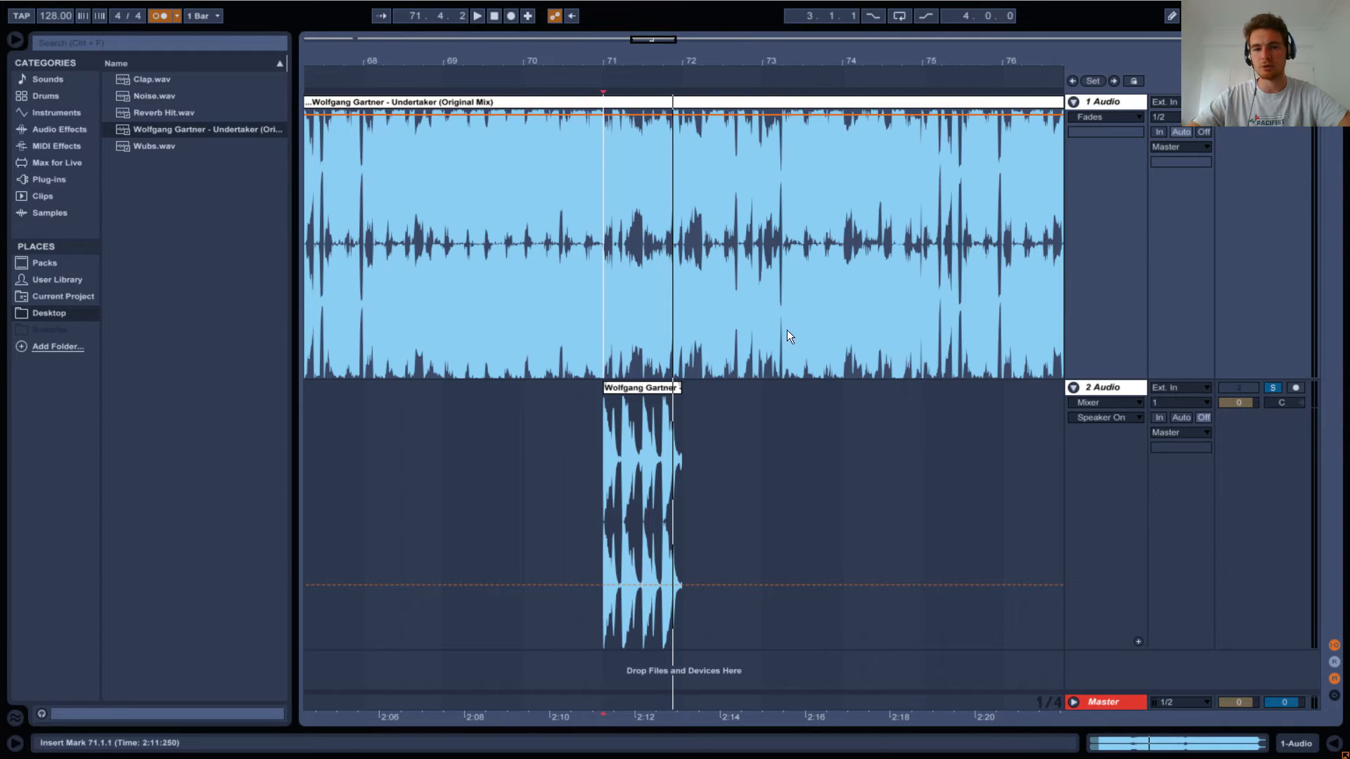
{"action": "left_click", "coordinate": [616, 392]}
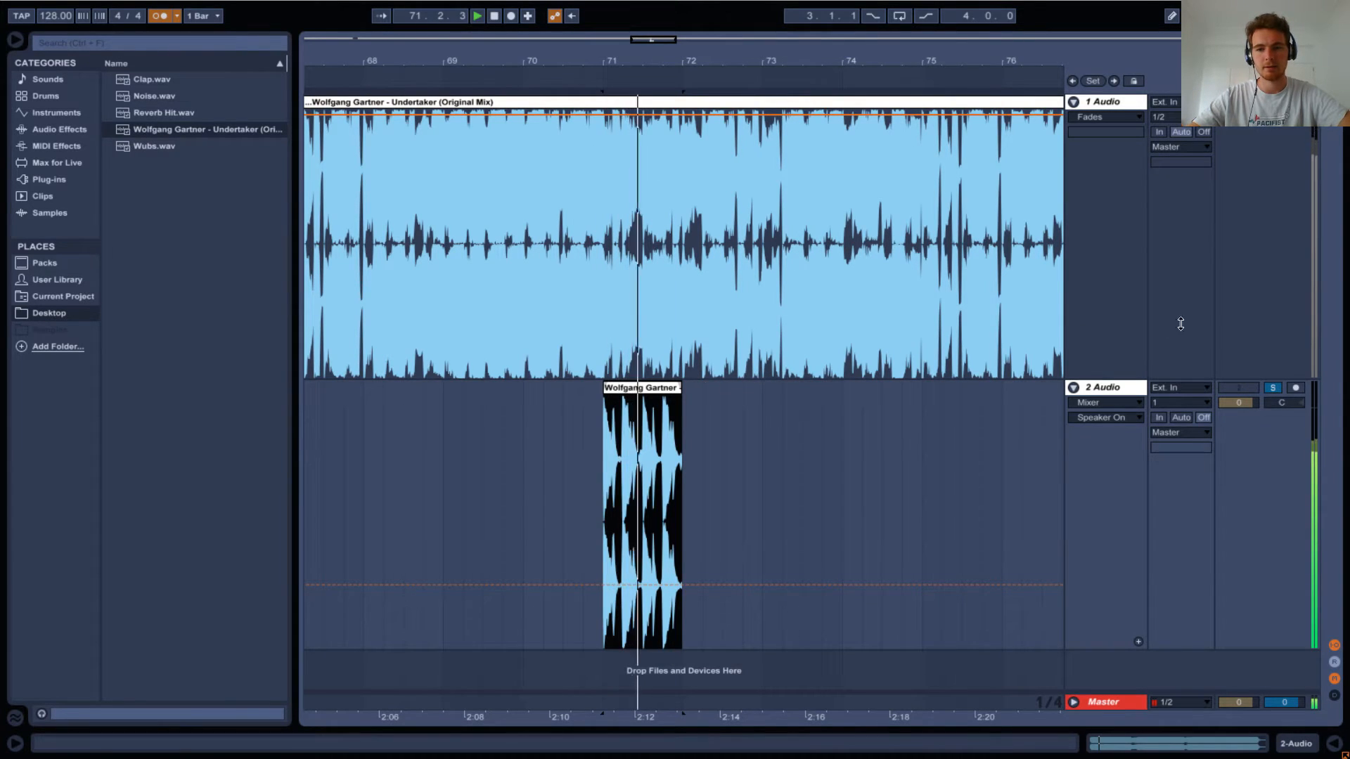
{"action": "left_click", "coordinate": [1272, 388]}
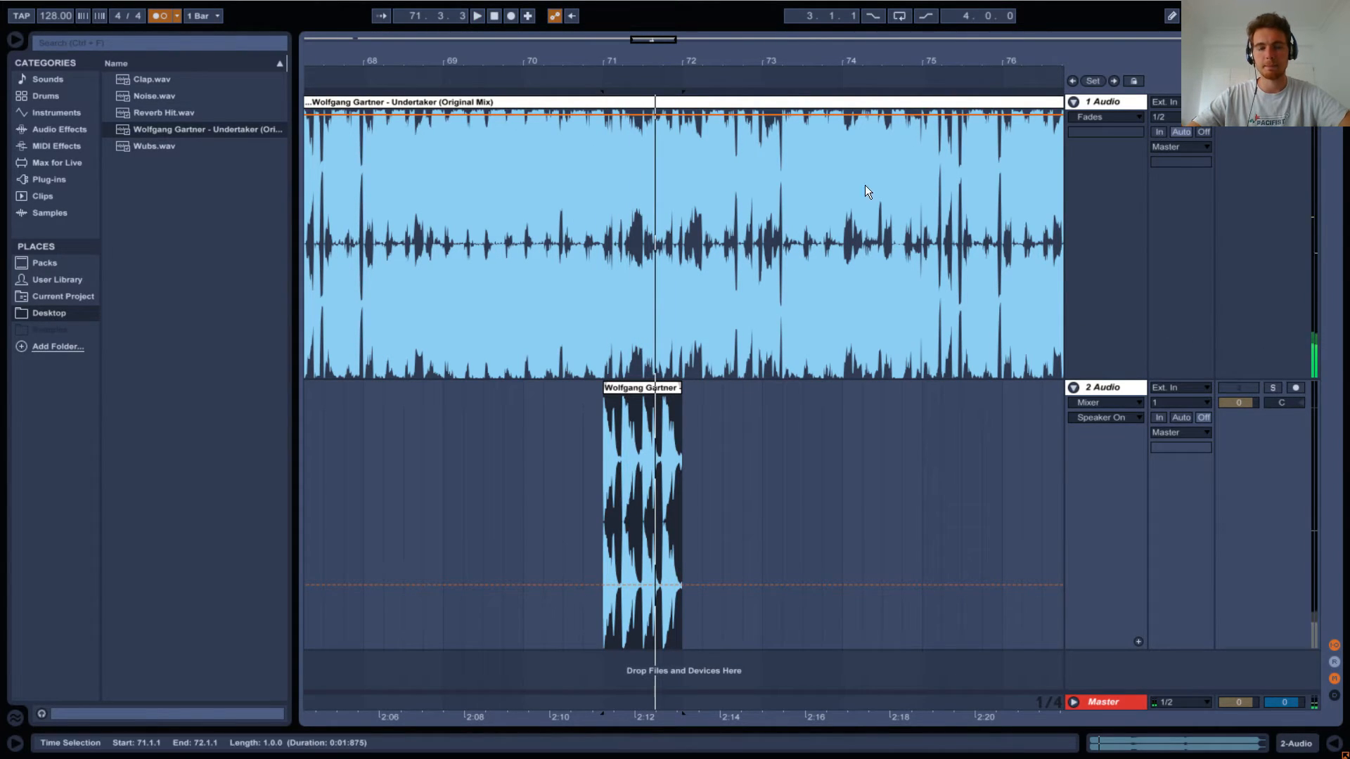
{"action": "key", "text": "space"}
{"action": "key", "text": "space"}
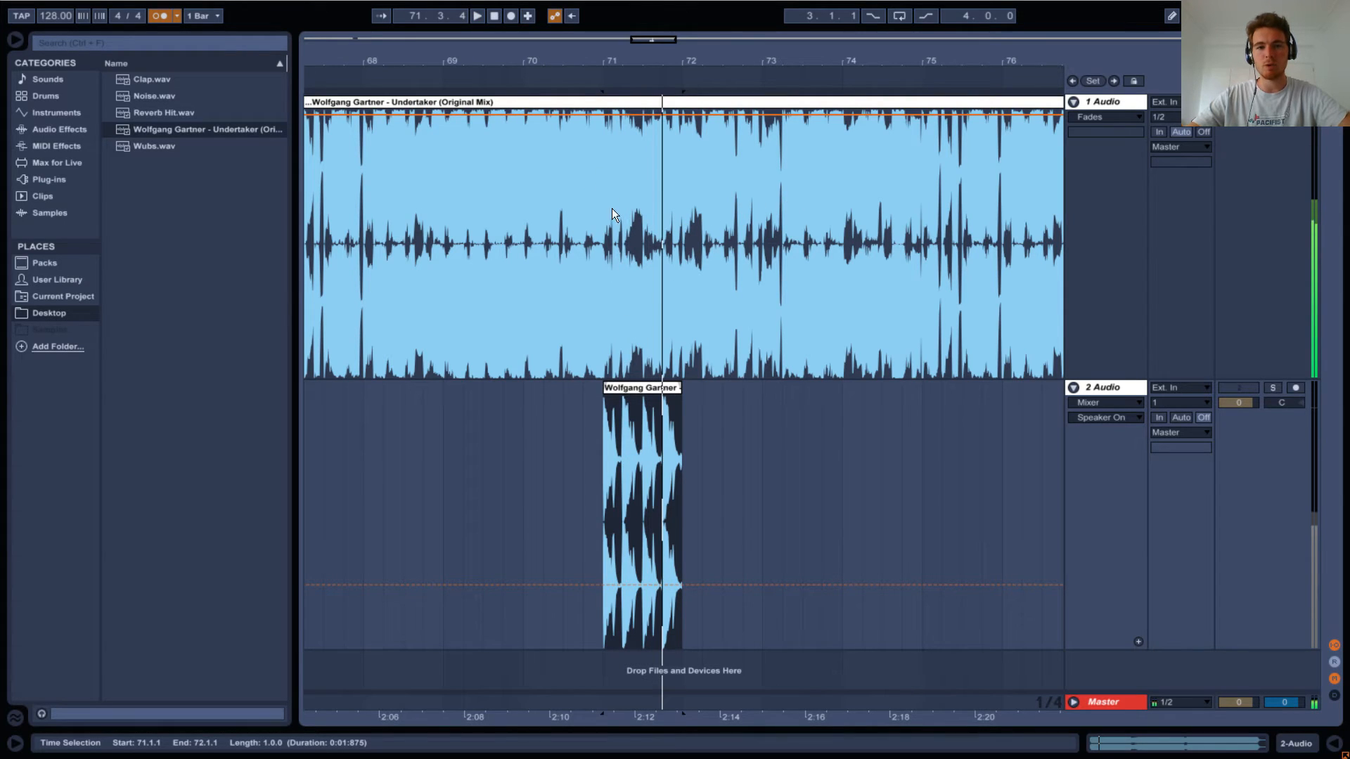
{"action": "left_click", "coordinate": [603, 171]}
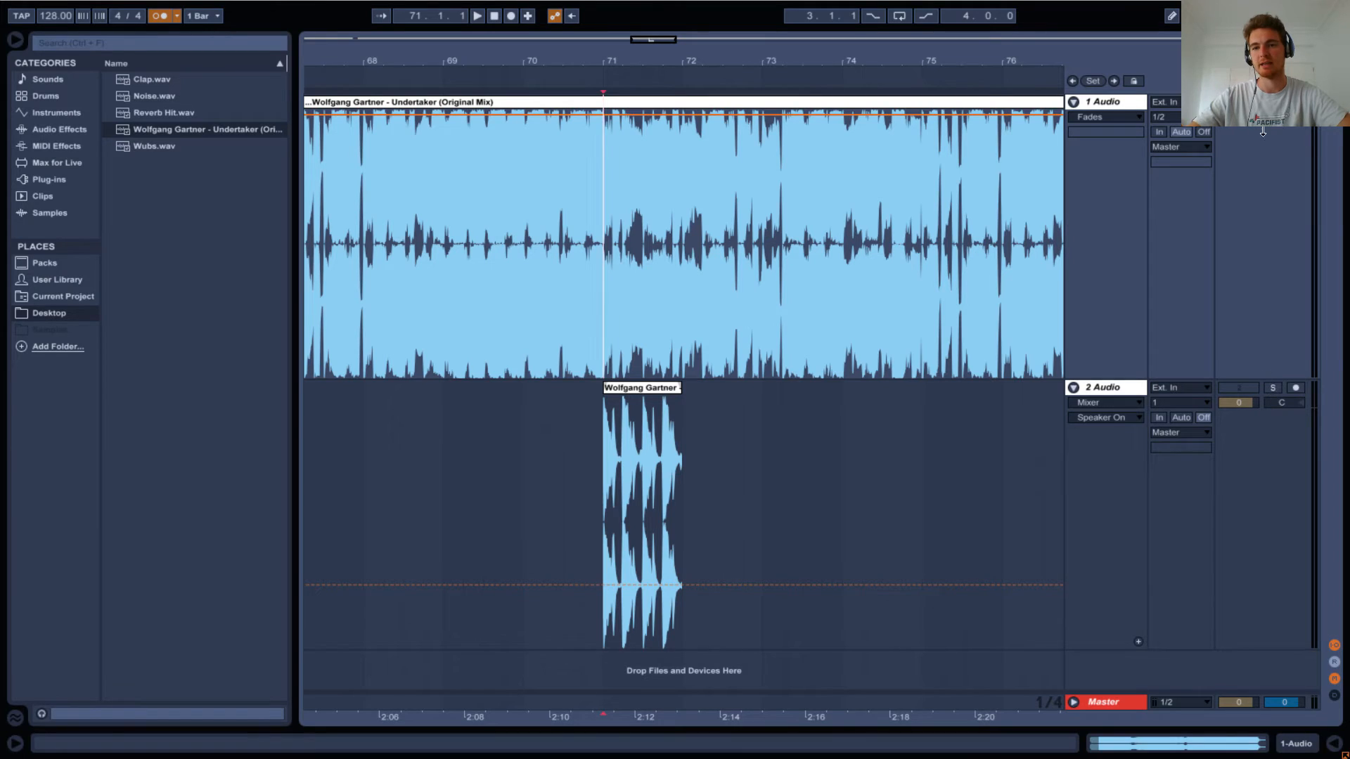
{"action": "left_click", "coordinate": [1239, 387]}
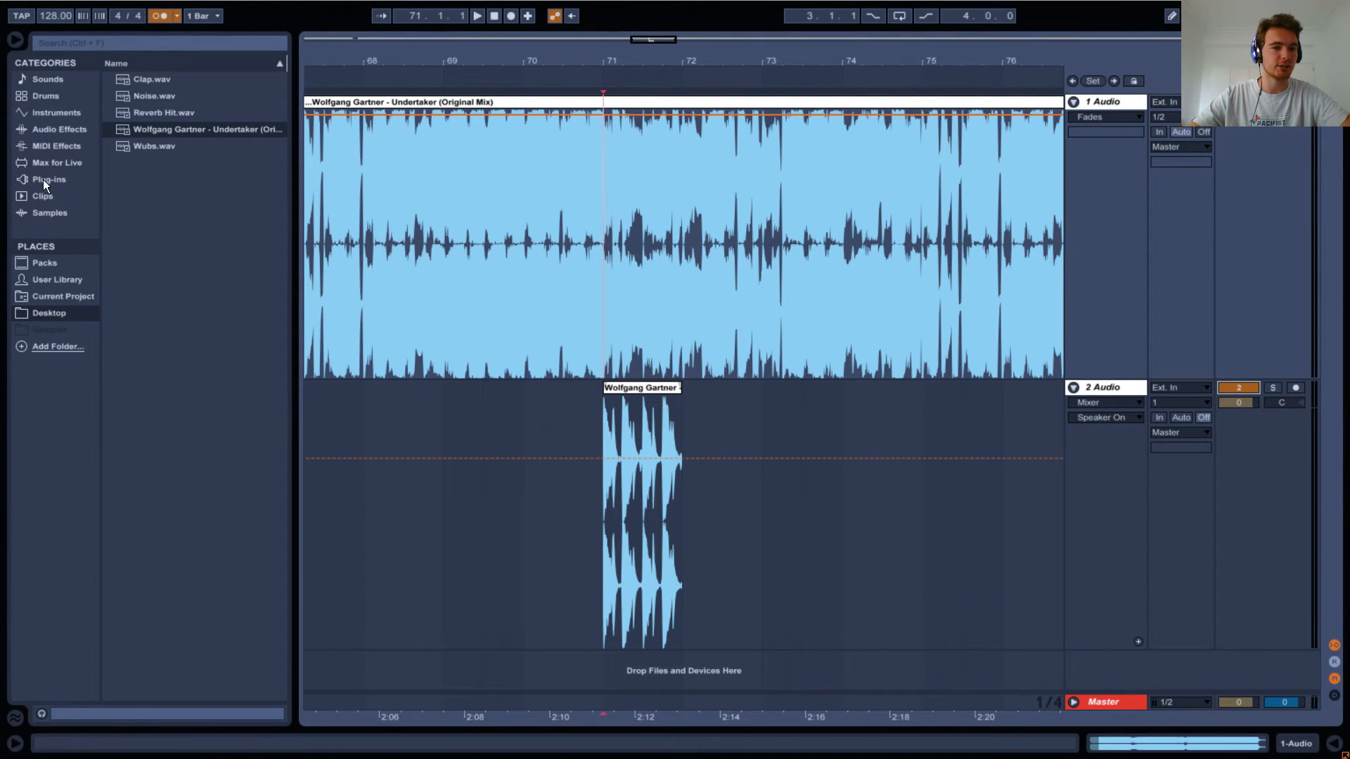
Add the Utility effect's Phase Invert preset to the second audio track.
{"action": "left_click", "coordinate": [43, 142]}
{"action": "left_click", "coordinate": [45, 134]}
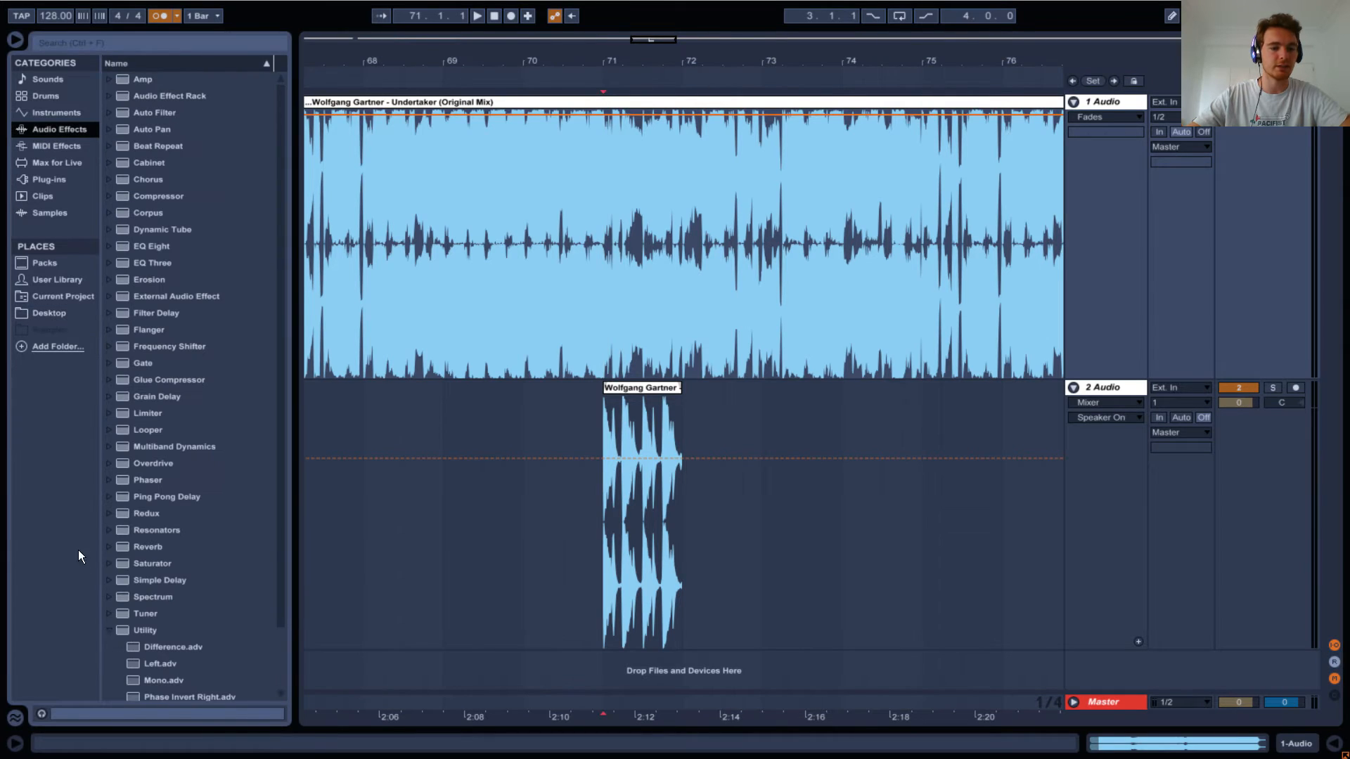
{"action": "left_click", "coordinate": [117, 631]}
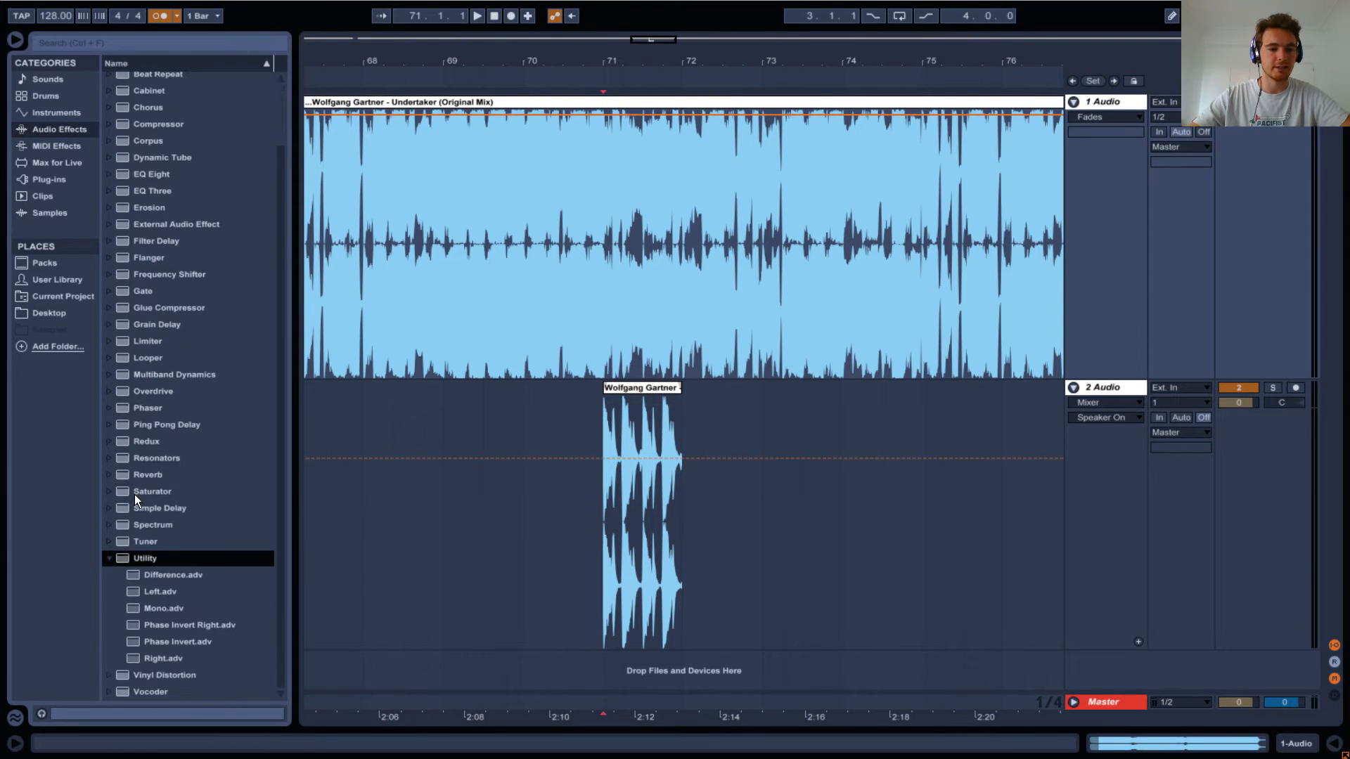
{"action": "left_click", "coordinate": [144, 642]}
{"action": "left_click_drag", "start_coordinate": [1115, 389], "coordinate": [1116, 391]}
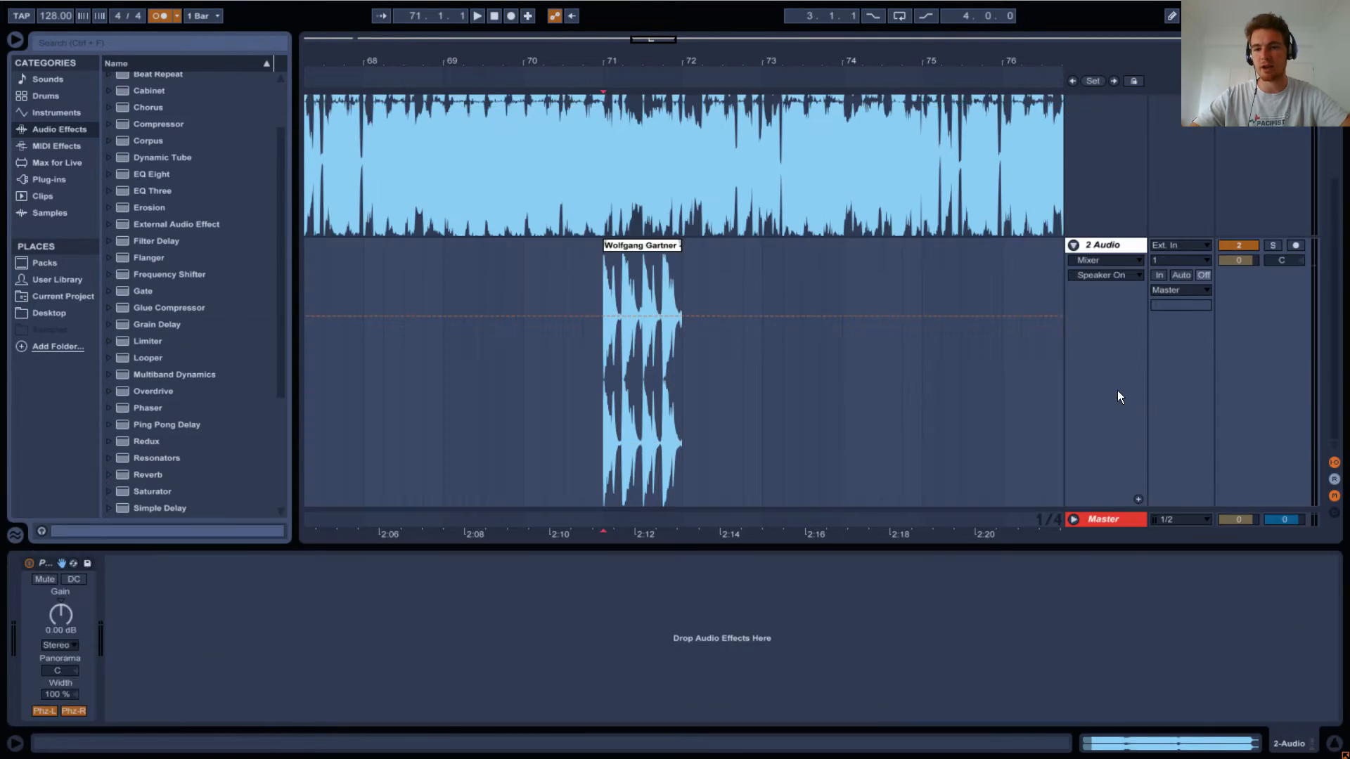
{"action": "left_click", "coordinate": [1086, 244]}
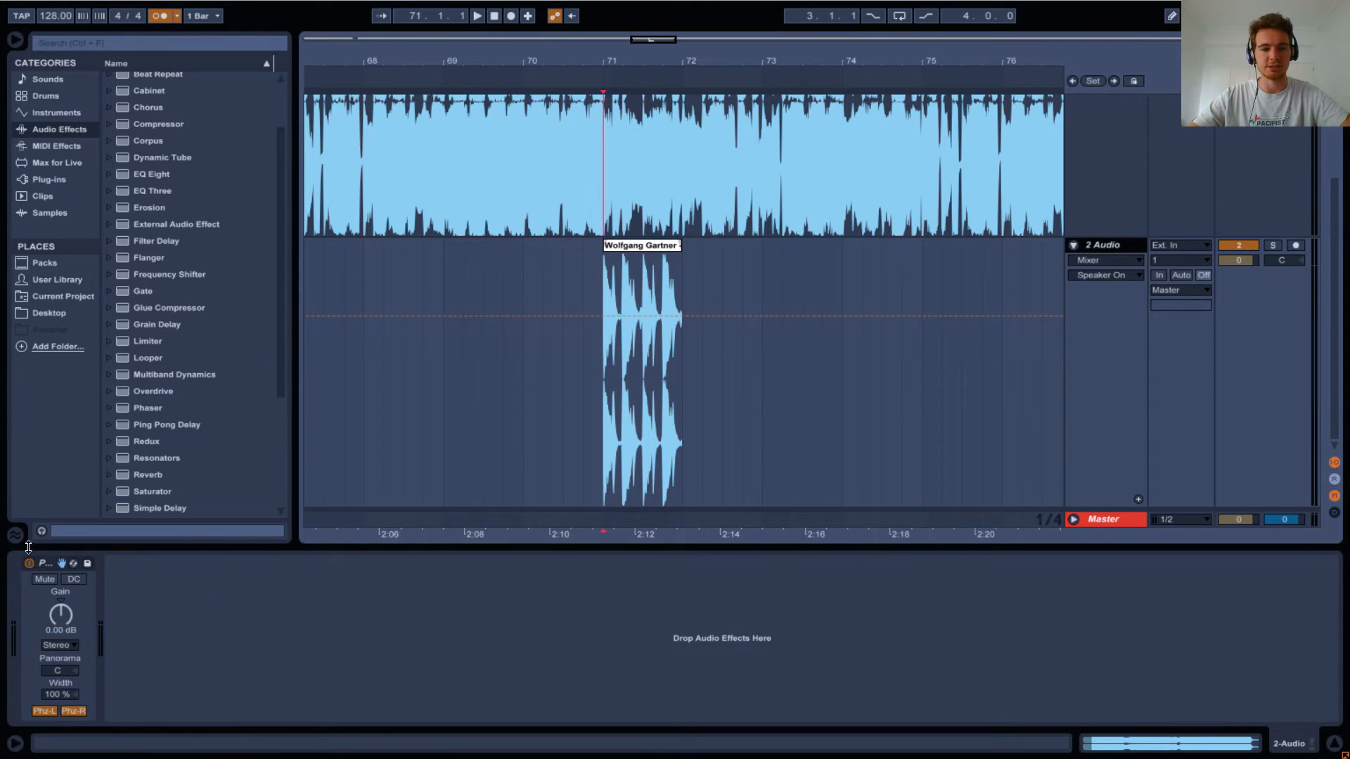
{"action": "left_click", "coordinate": [47, 566]}
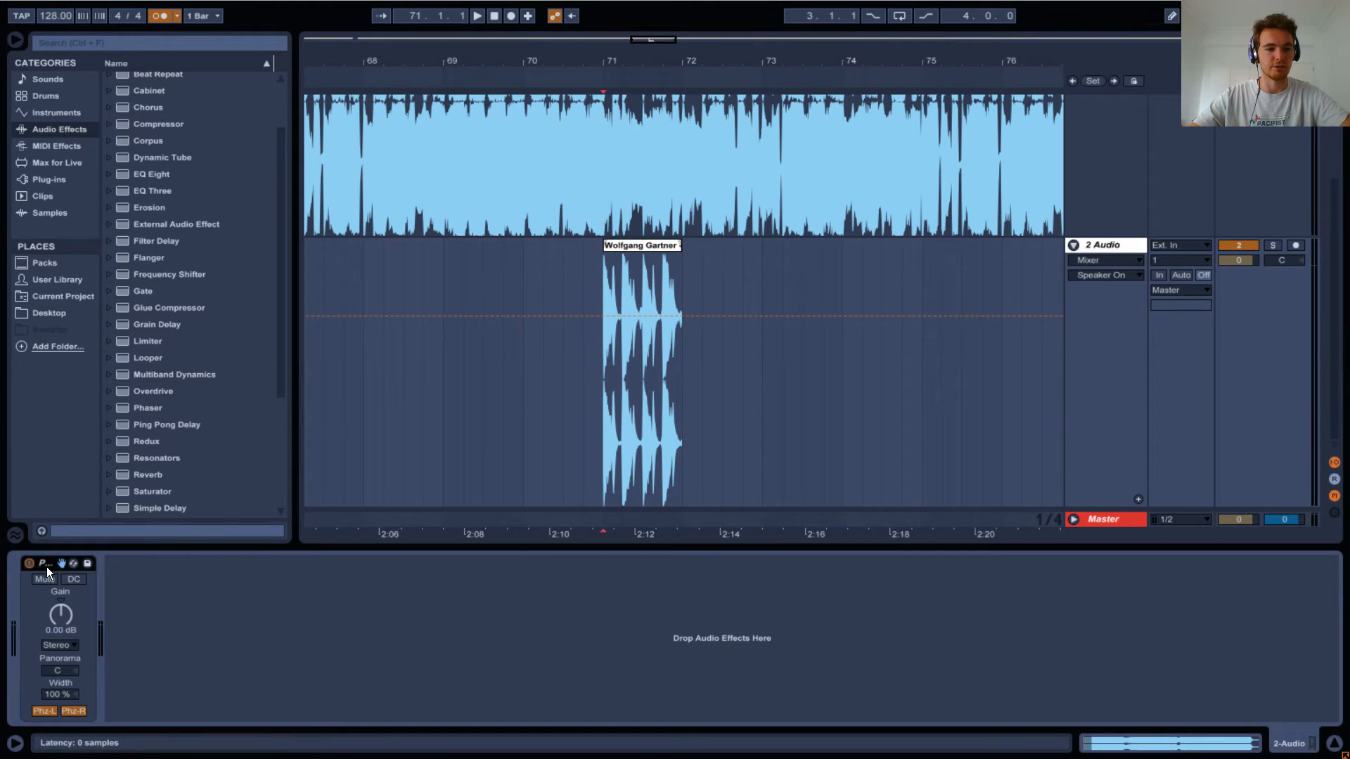
Display the fades of the one-bar clip at bar 71 on the second audio track.
{"action": "left_click", "coordinate": [605, 281]}
{"action": "left_click_drag", "start_coordinate": [605, 61], "coordinate": [609, 141]}
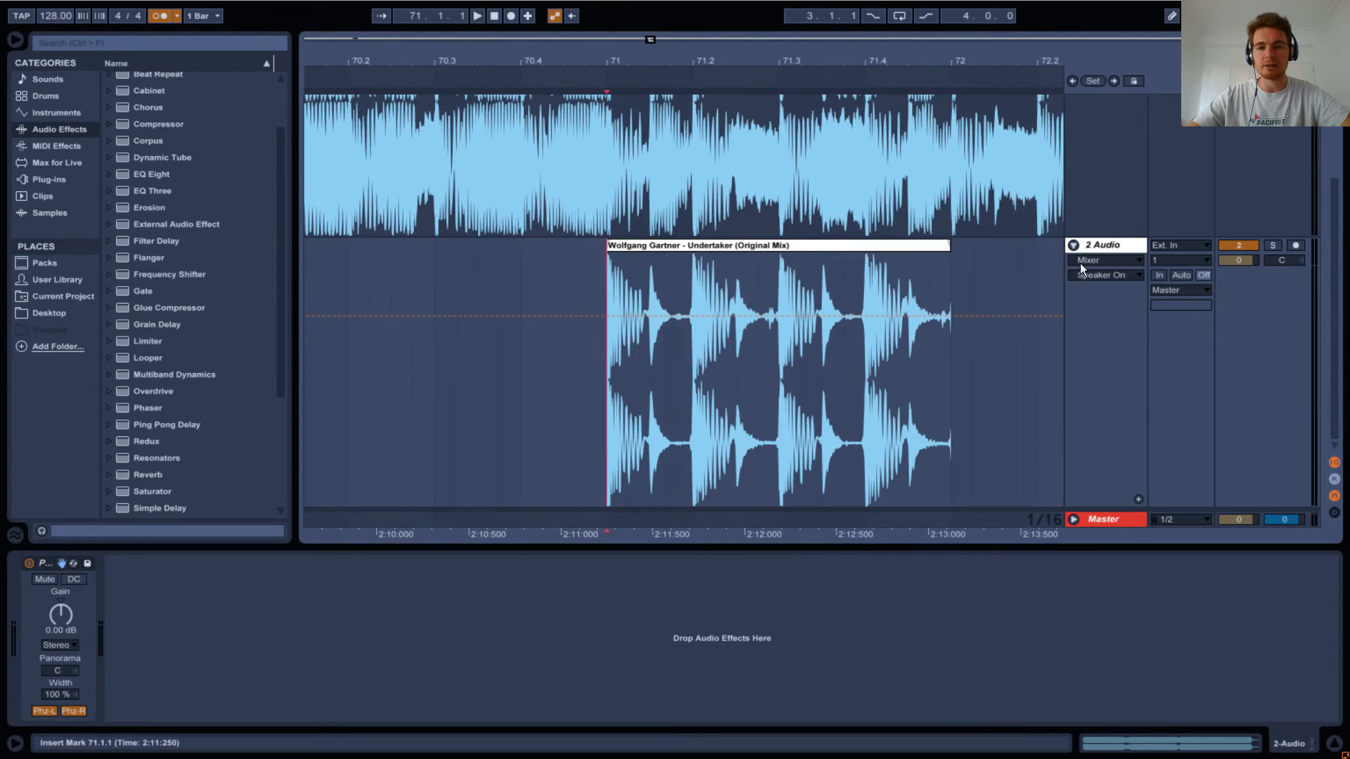
{"action": "left_click", "coordinate": [1080, 263]}
{"action": "left_click", "coordinate": [1109, 289]}
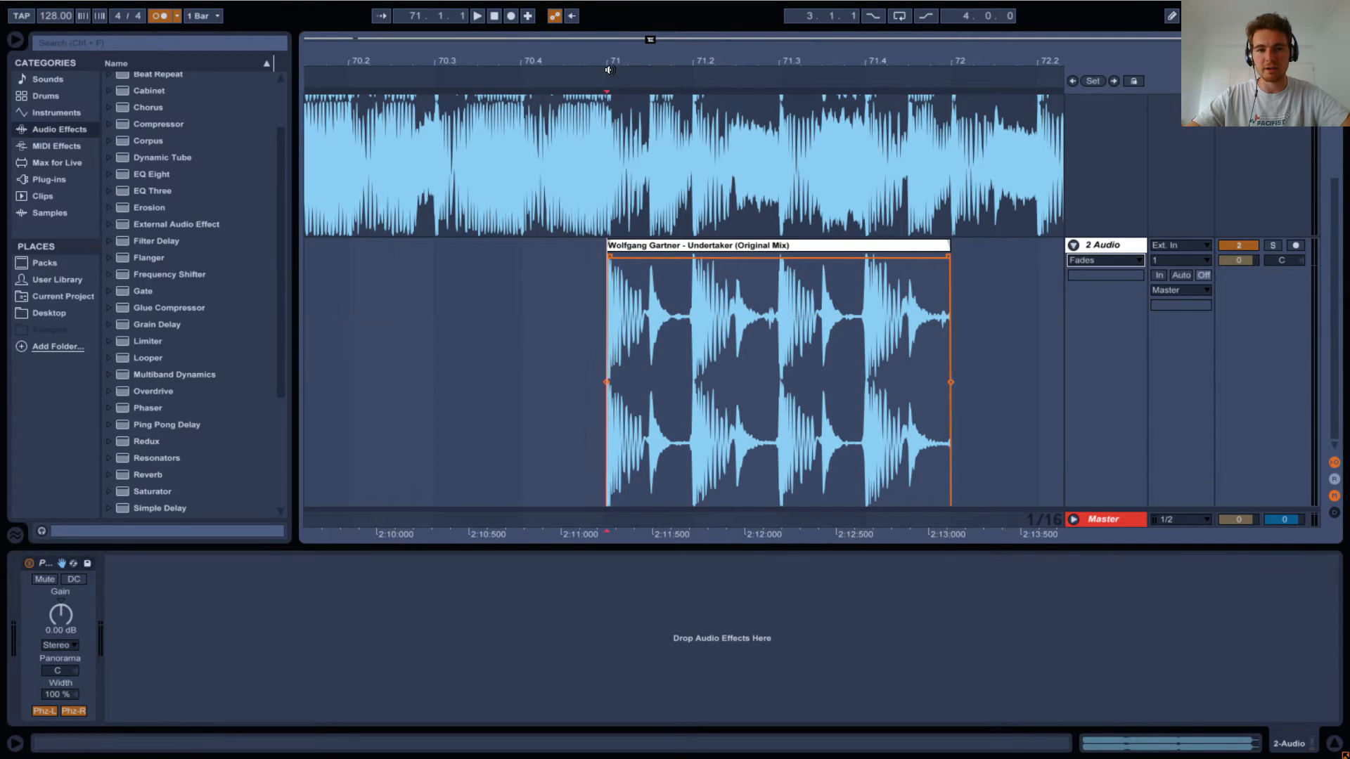
Compare playback from bar 71 with the phase-inverted second track active and deactivated, leaving the track active.
{"action": "left_click_drag", "start_coordinate": [609, 70], "coordinate": [611, 7]}
{"action": "left_click_drag", "start_coordinate": [647, 58], "coordinate": [411, 8]}
{"action": "key", "text": "space"}
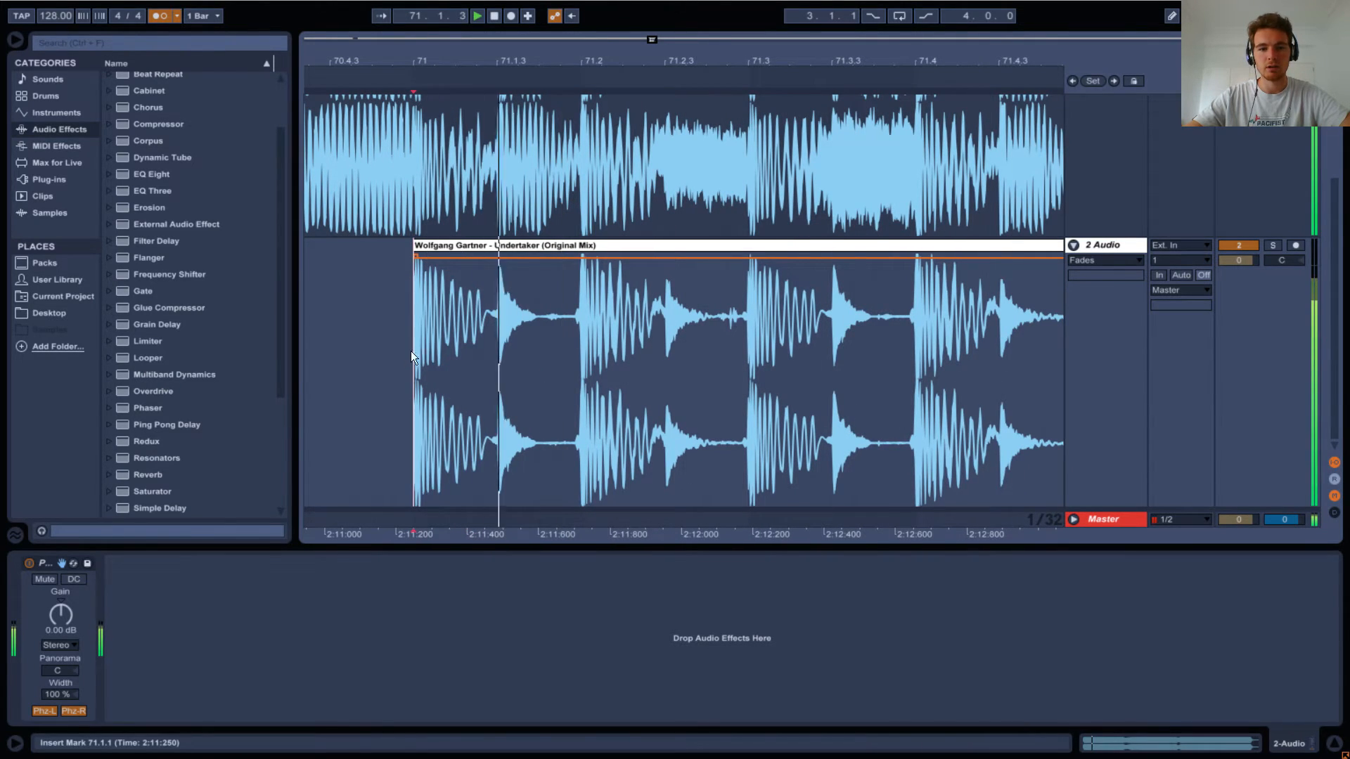
{"action": "left_click", "coordinate": [1223, 246]}
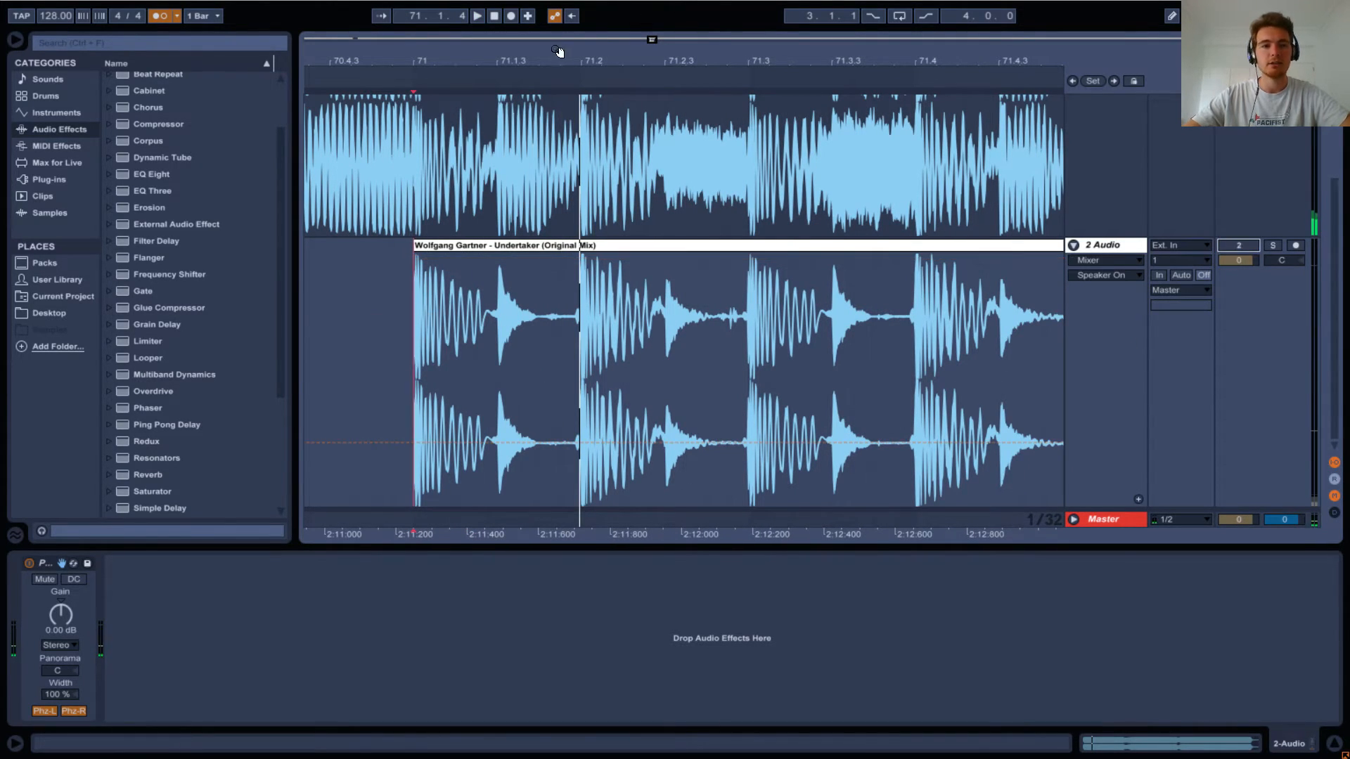
{"action": "left_click_drag", "start_coordinate": [587, 62], "coordinate": [608, 20]}
{"action": "left_click", "coordinate": [558, 318]}
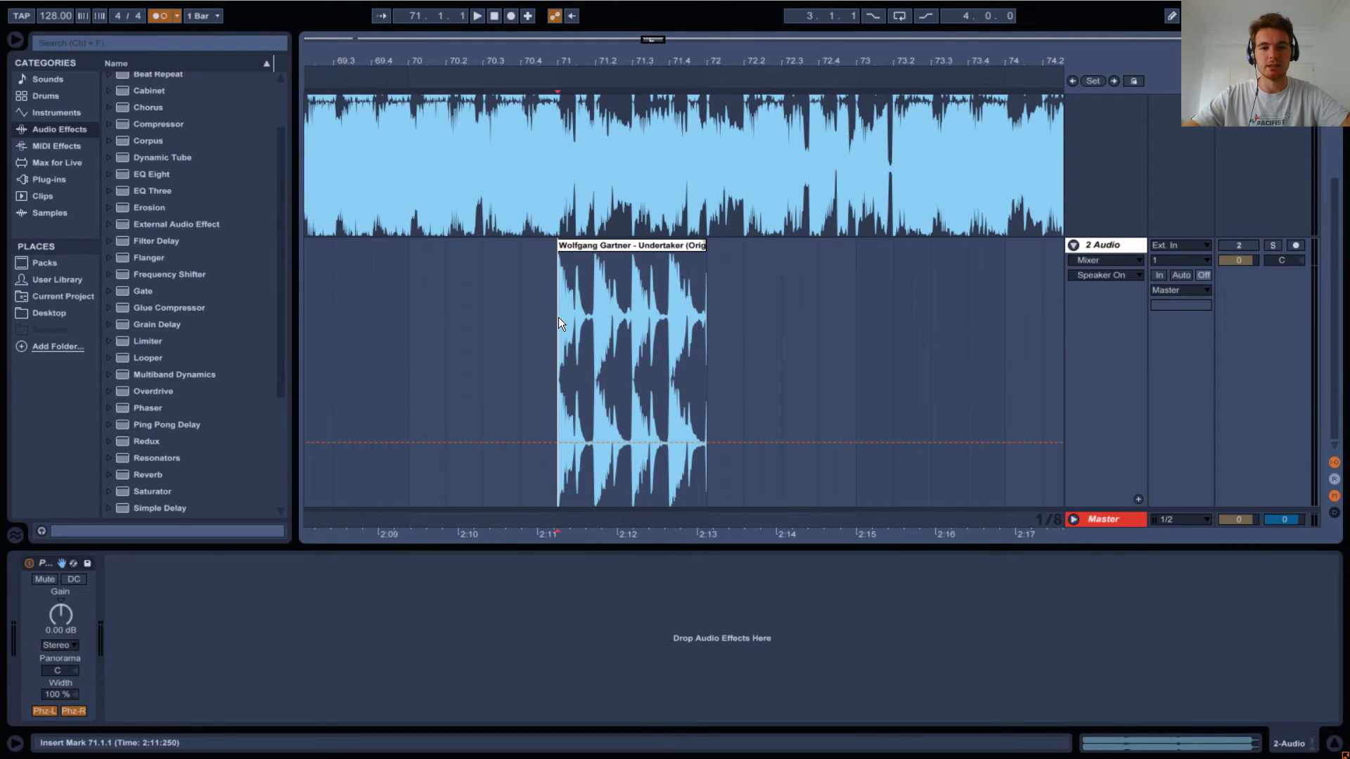
{"action": "key", "text": "space"}
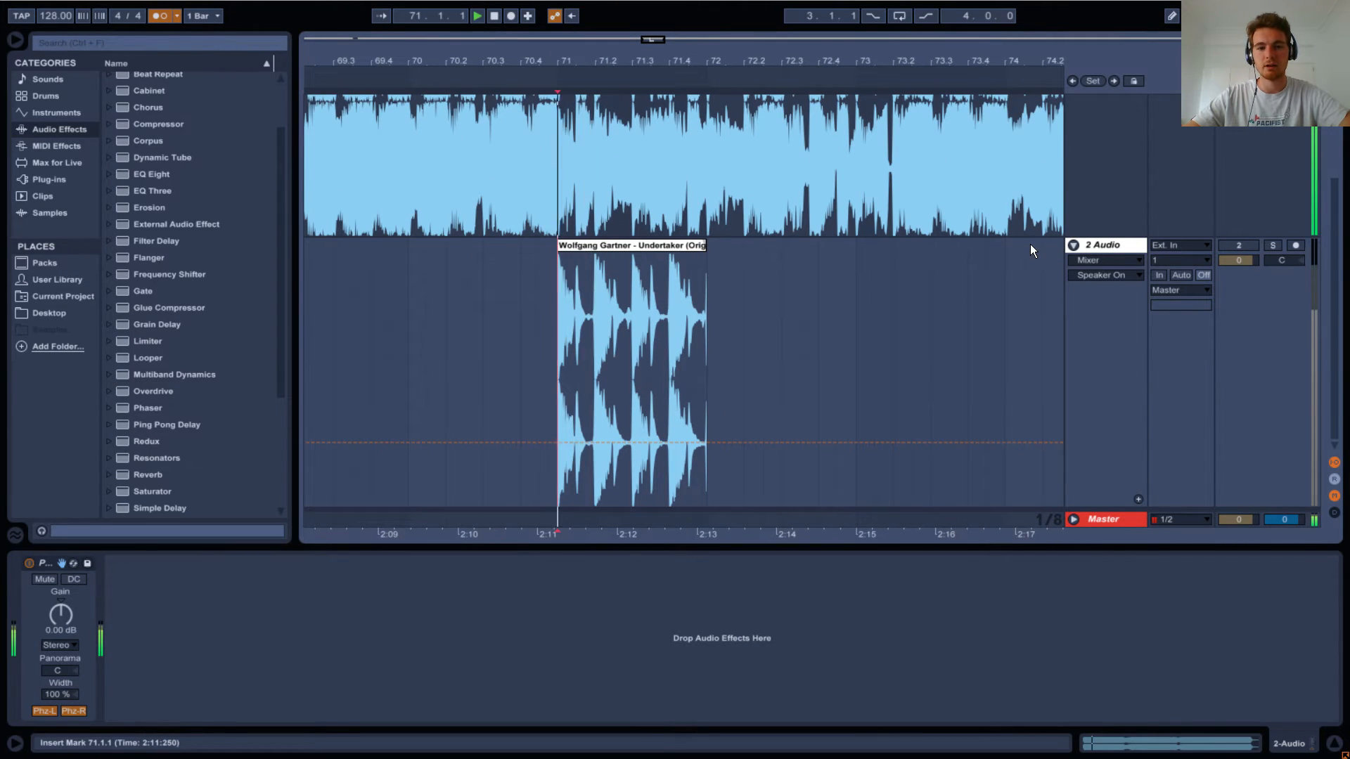
{"action": "left_click", "coordinate": [1237, 245]}
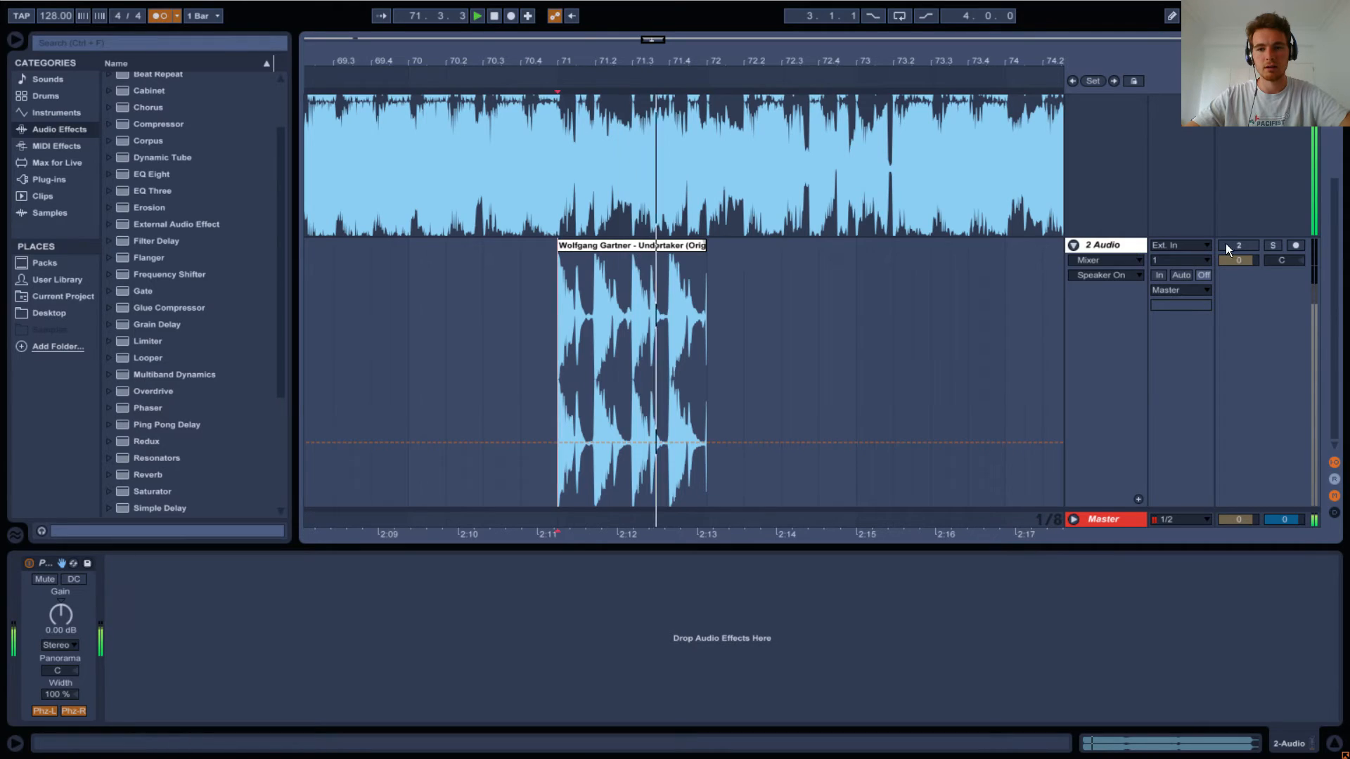
{"action": "key", "text": "space"}
{"action": "key", "text": "space"}
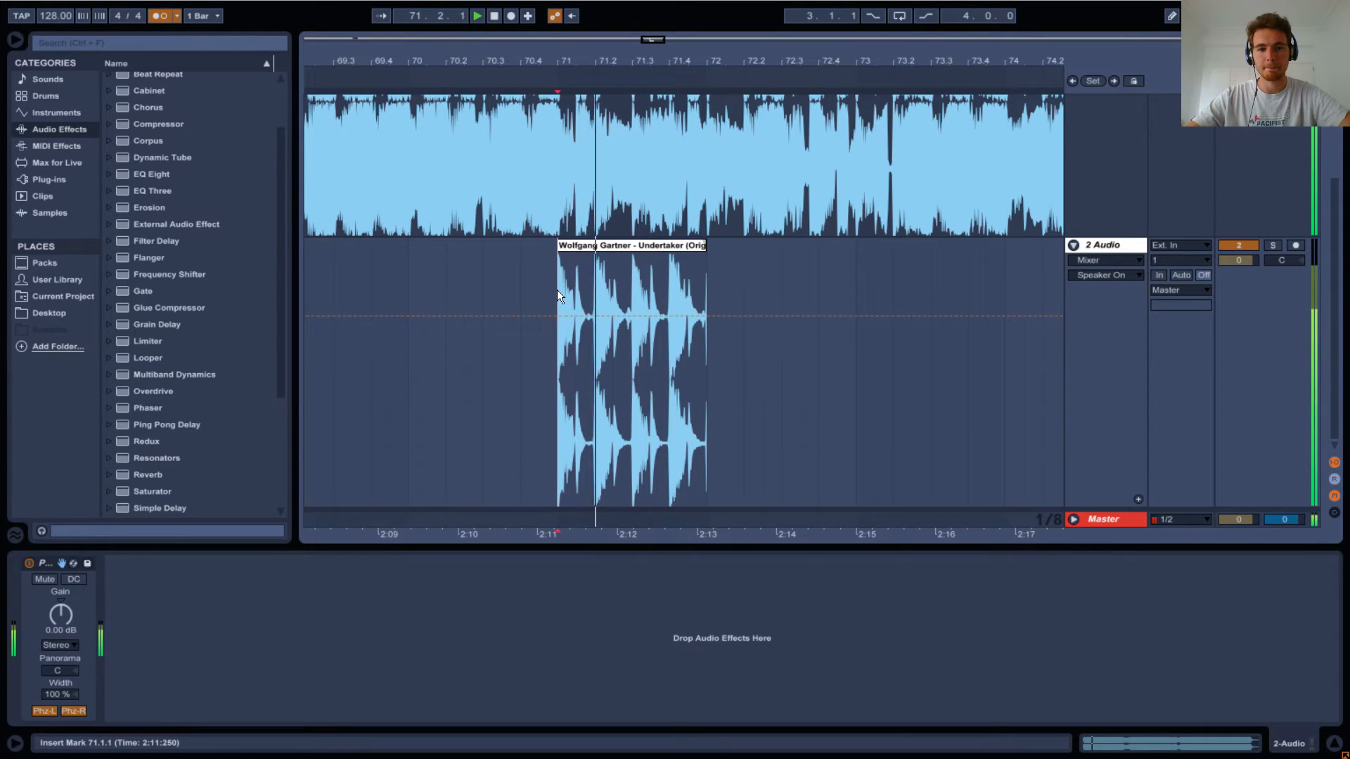
{"action": "key", "text": "space"}
Listen closely to both tracks from 71.2.1 and inspect the waveforms around 71.2.3.
{"action": "left_click", "coordinate": [594, 285]}
{"action": "left_click_drag", "start_coordinate": [586, 62], "coordinate": [644, 274]}
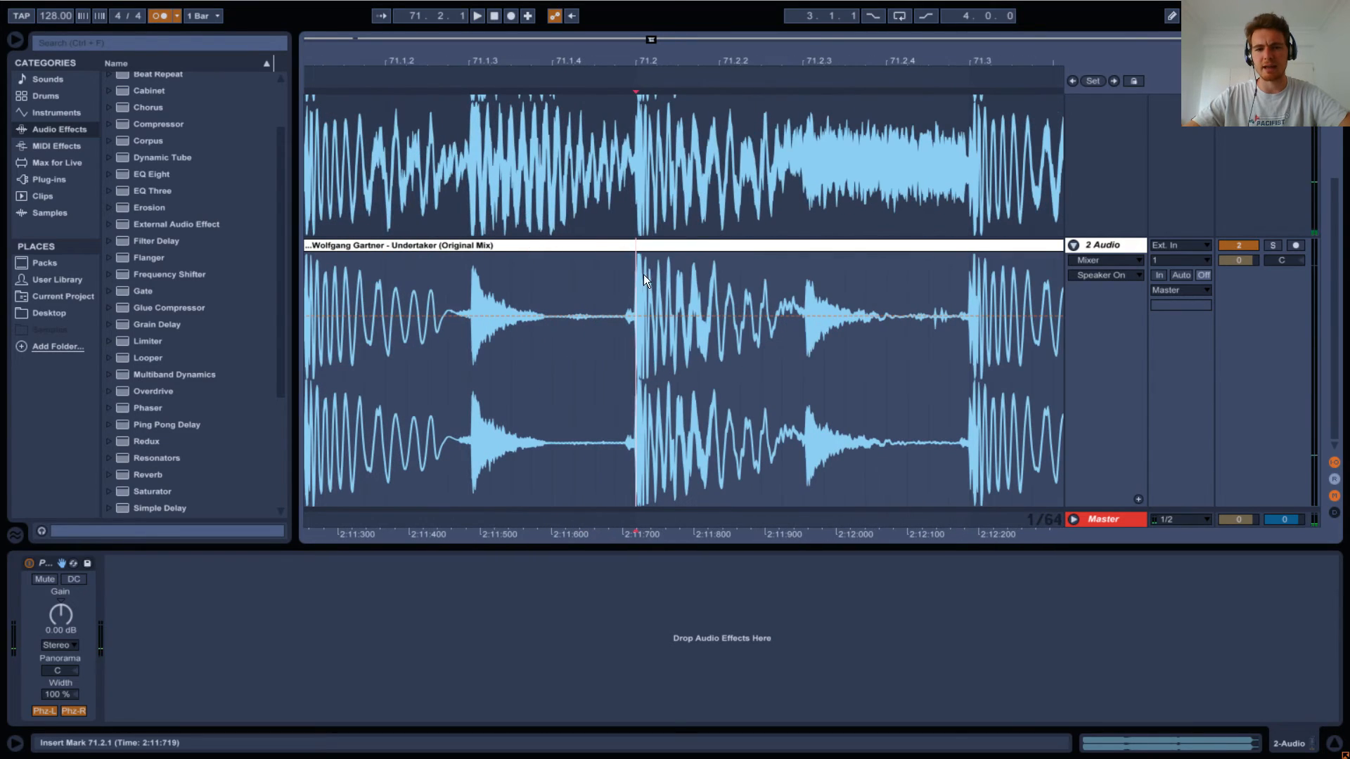
{"action": "key", "text": "space"}
{"action": "key", "text": "space"}
{"action": "key", "text": "space"}
{"action": "key", "text": "space"}
{"action": "key", "text": "space"}
{"action": "key", "text": "space"}
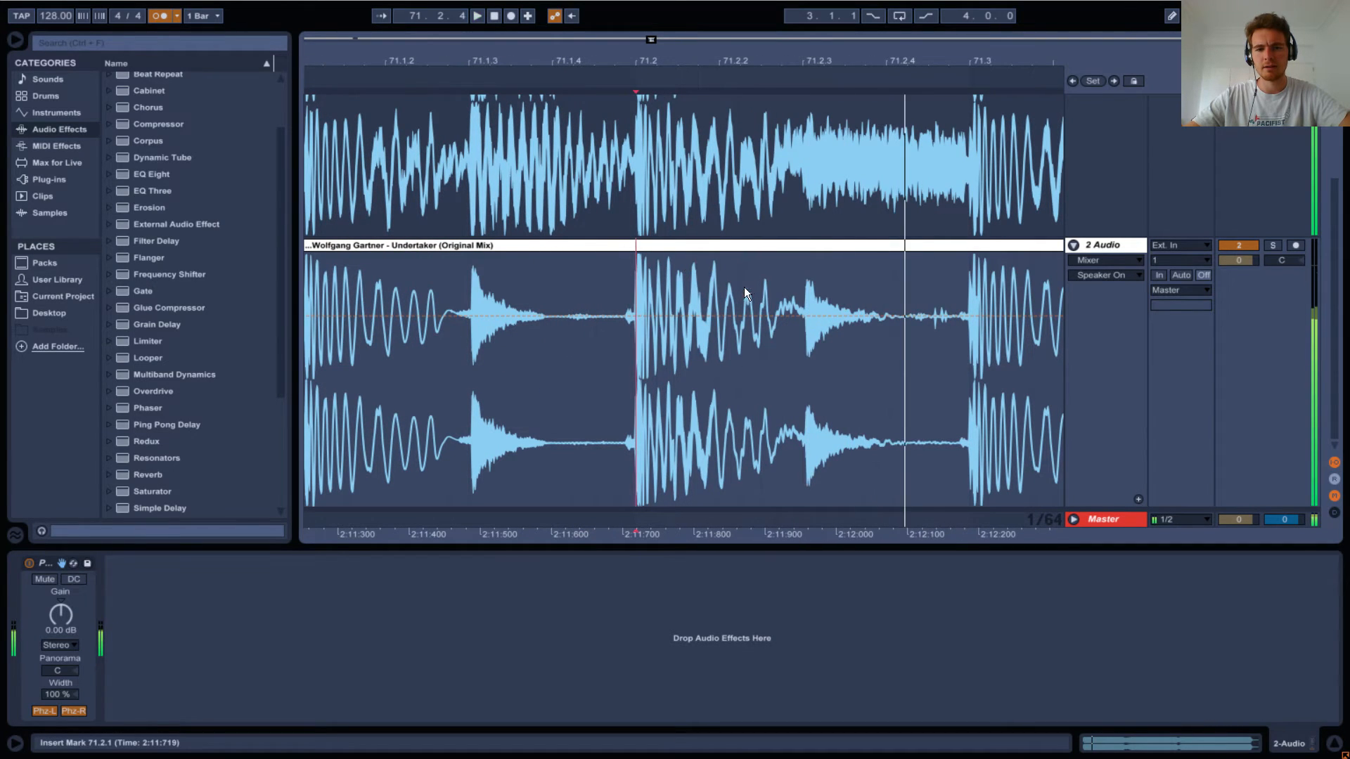
{"action": "left_click", "coordinate": [808, 302]}
{"action": "left_click_drag", "start_coordinate": [786, 62], "coordinate": [537, 15]}
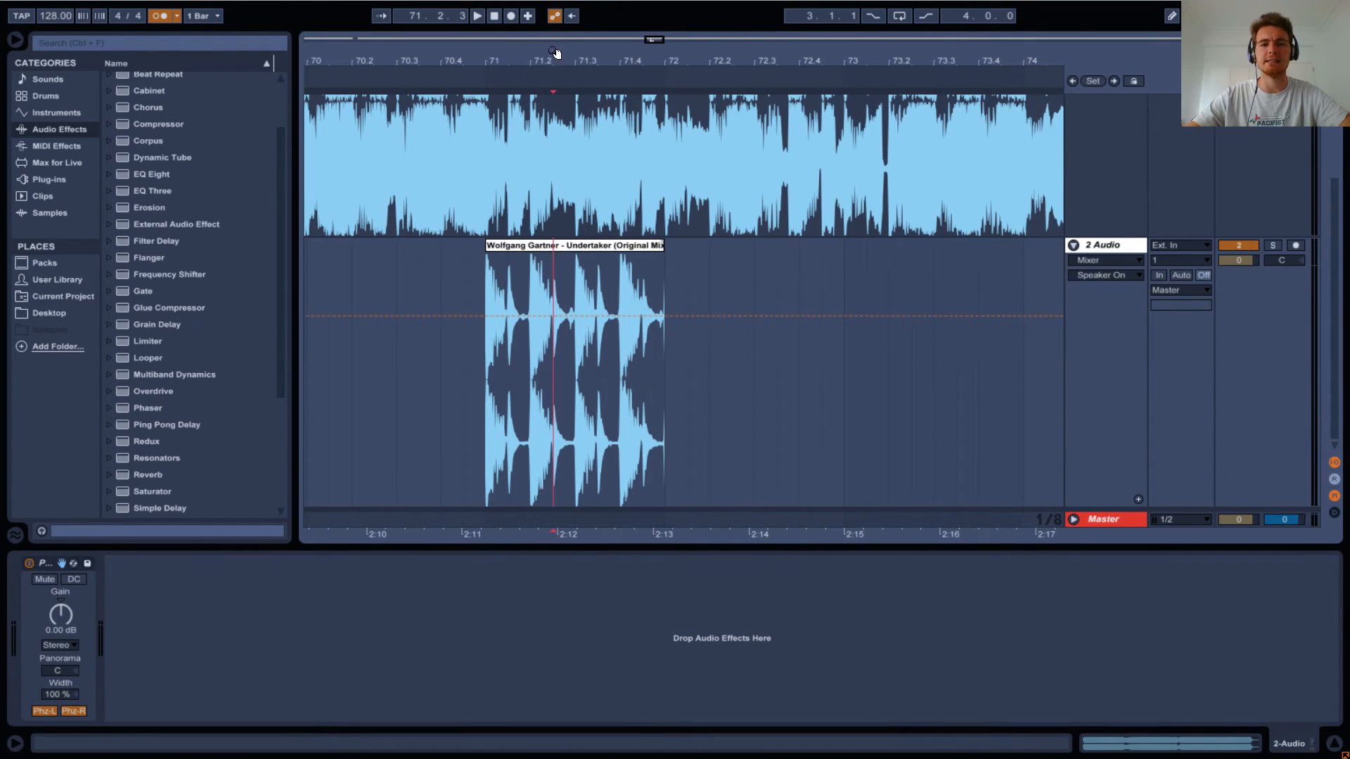
{"action": "left_click_drag", "start_coordinate": [553, 60], "coordinate": [623, 99]}
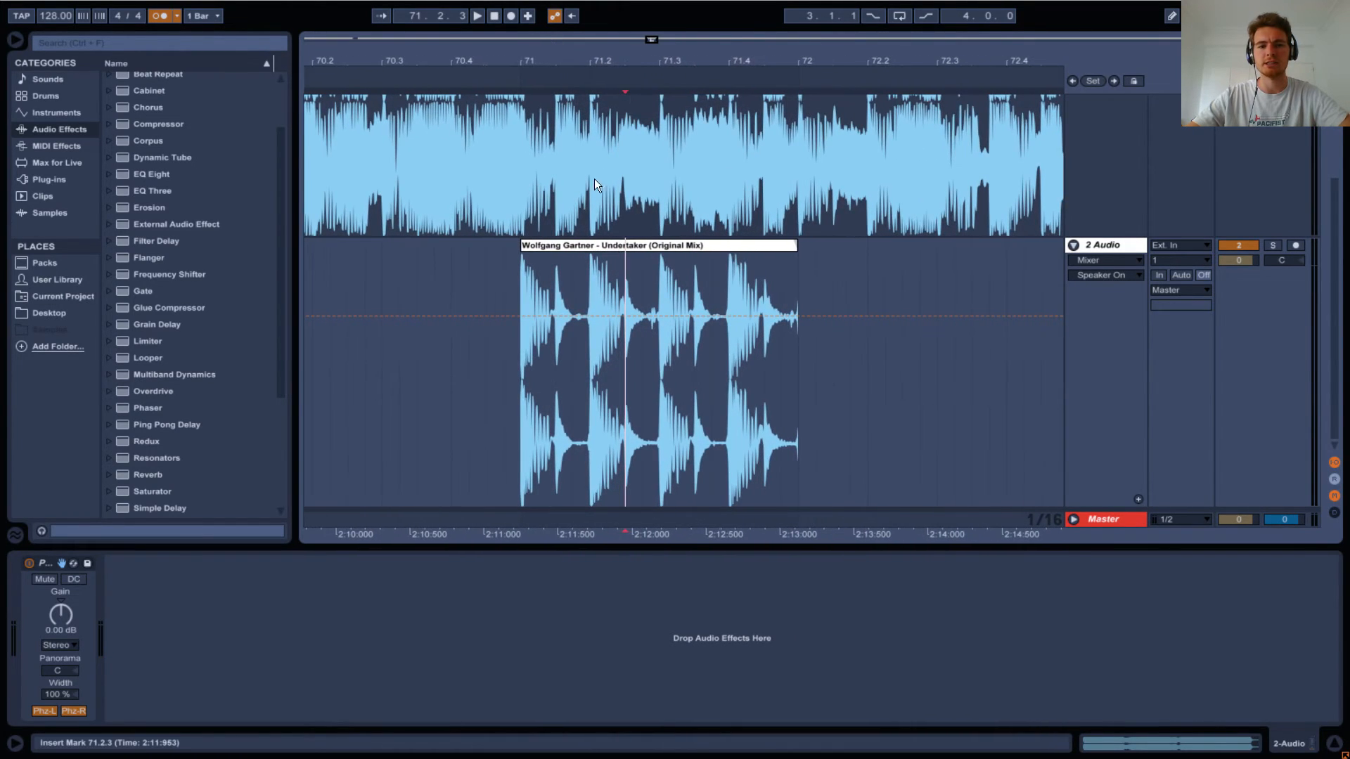
Listen to the Undertaker track with the phase-inverted clip from 71.1.1 and from 71.2.1.
{"action": "left_click", "coordinate": [521, 289]}
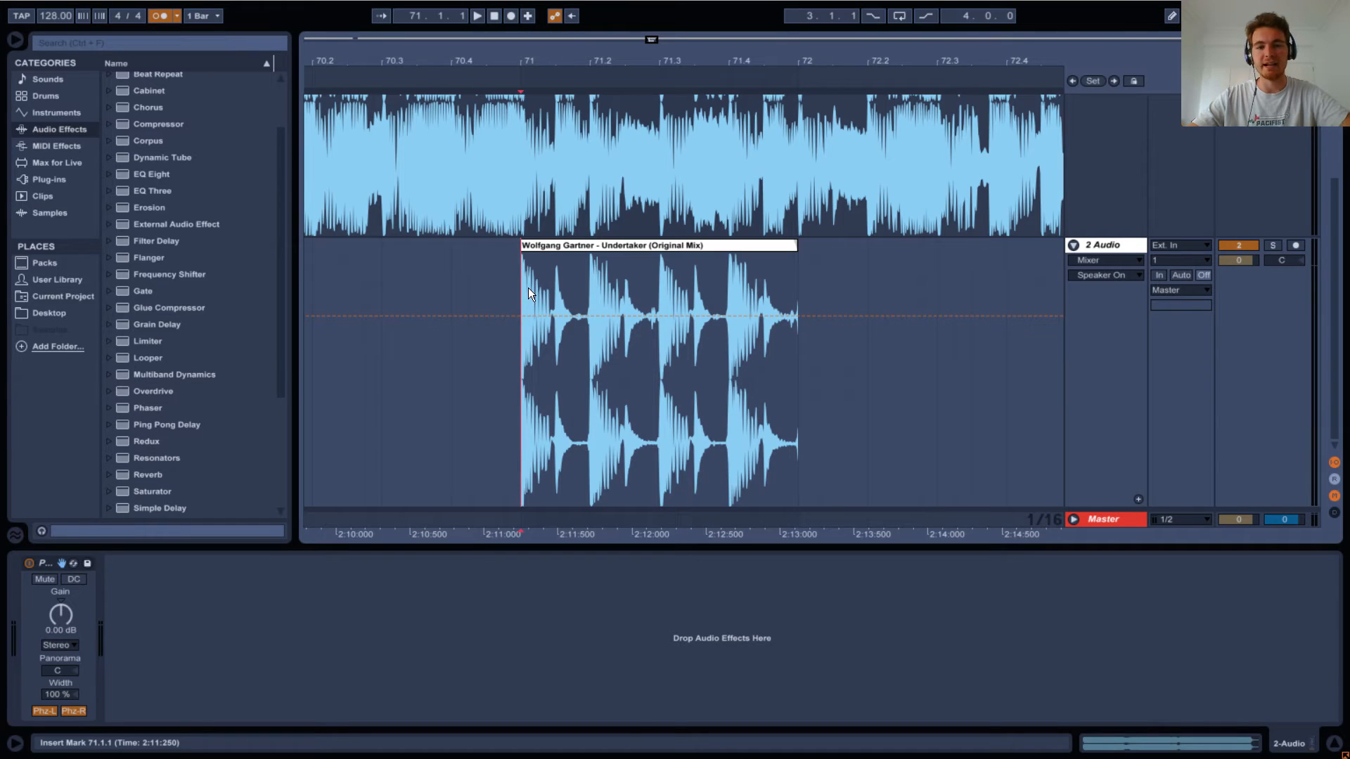
{"action": "key", "text": "space"}
{"action": "key", "text": "space"}
{"action": "left_click", "coordinate": [584, 293]}
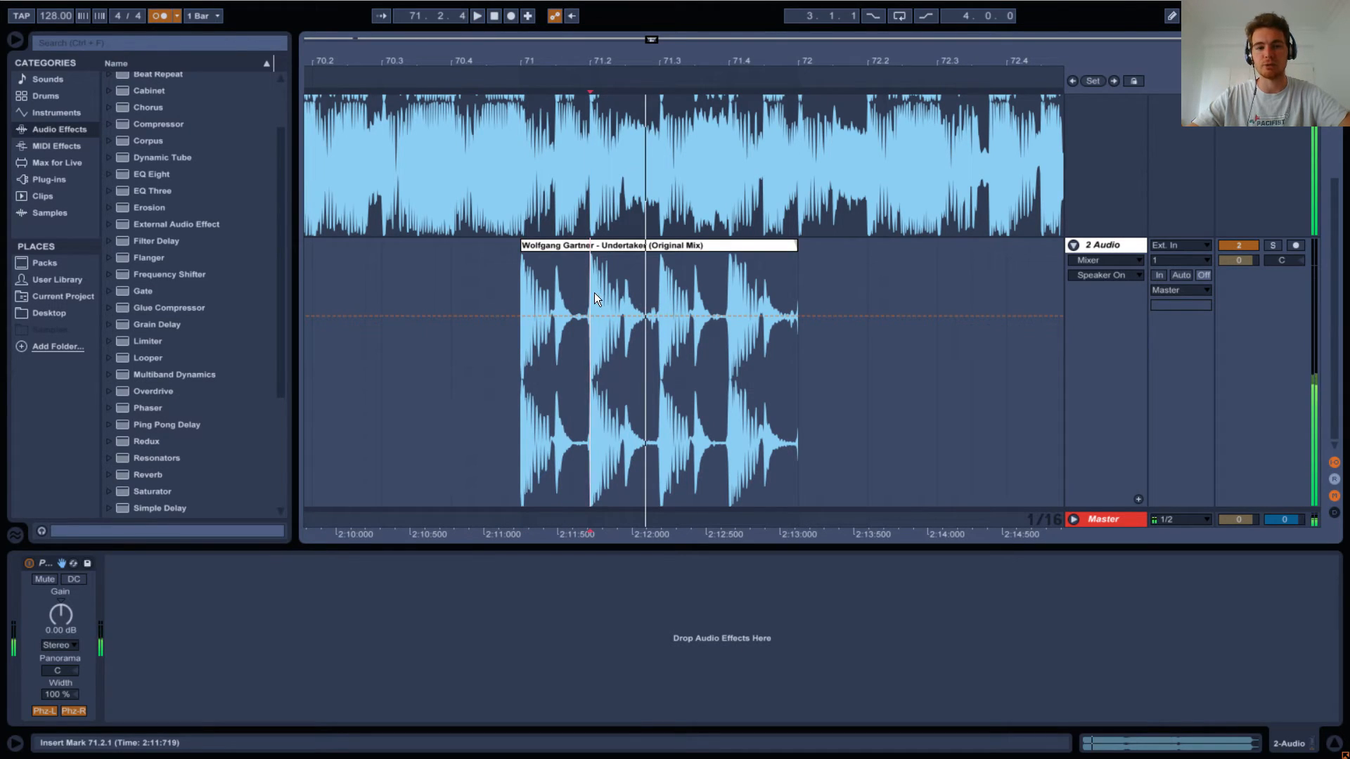
{"action": "key", "text": "space"}
Solo the second audio track and listen to its one-bar clip from 71.2.1 and 71.4.1.
{"action": "left_click", "coordinate": [1273, 245]}
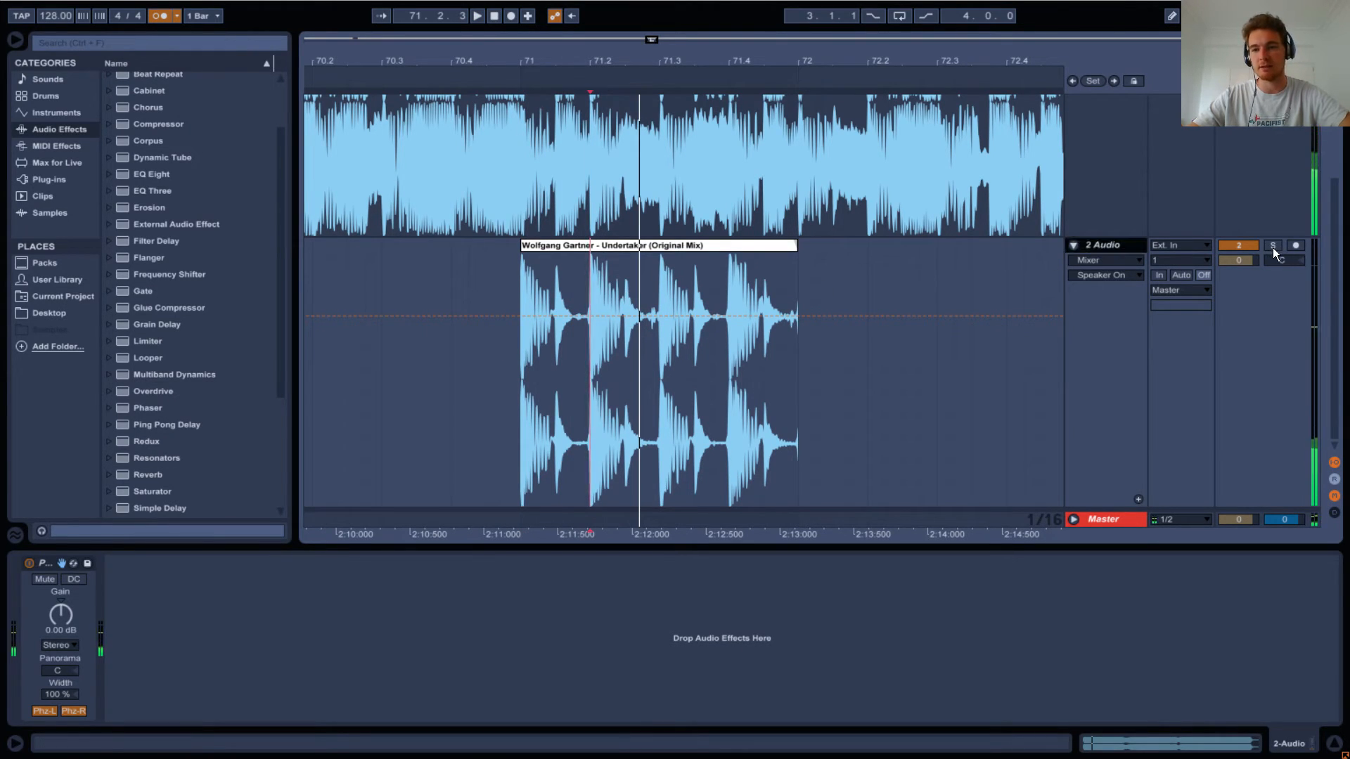
{"action": "key", "text": "space"}
{"action": "key", "text": "space"}
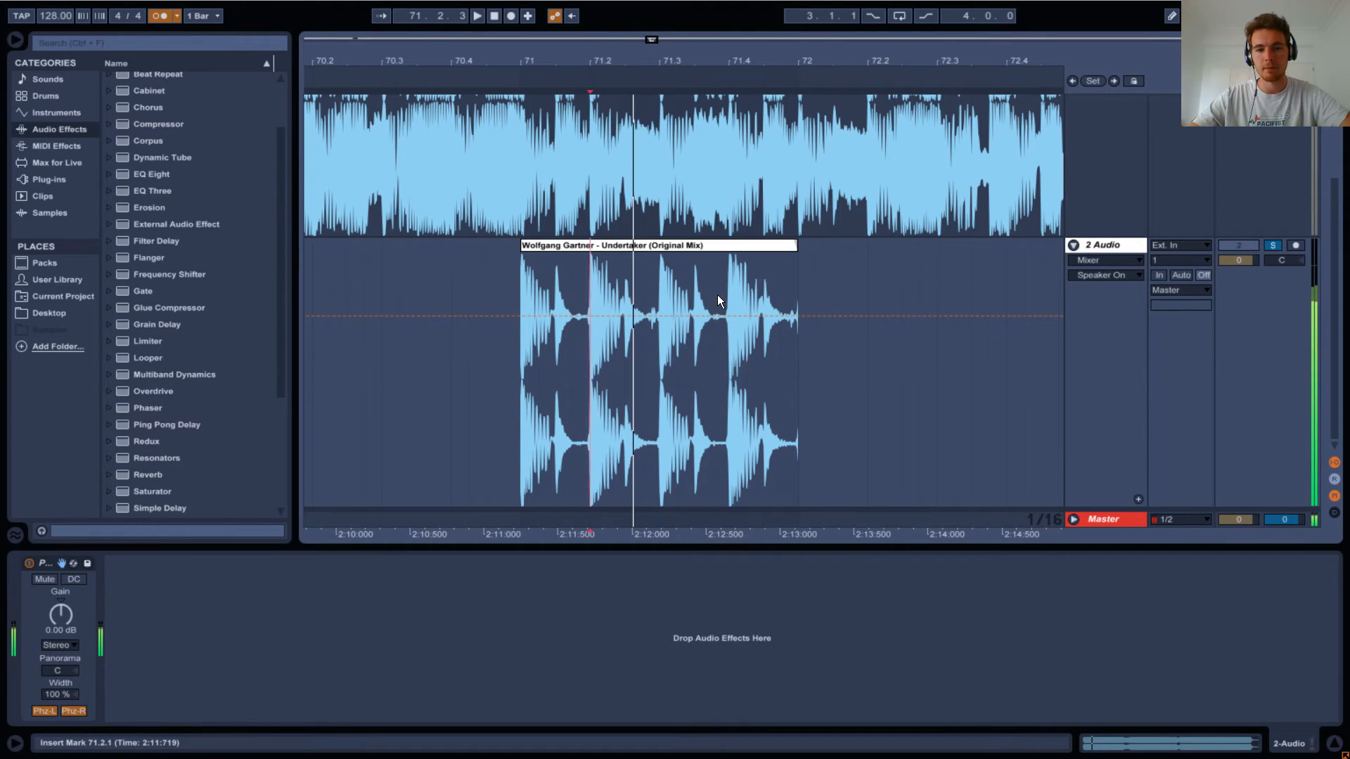
{"action": "left_click", "coordinate": [726, 303]}
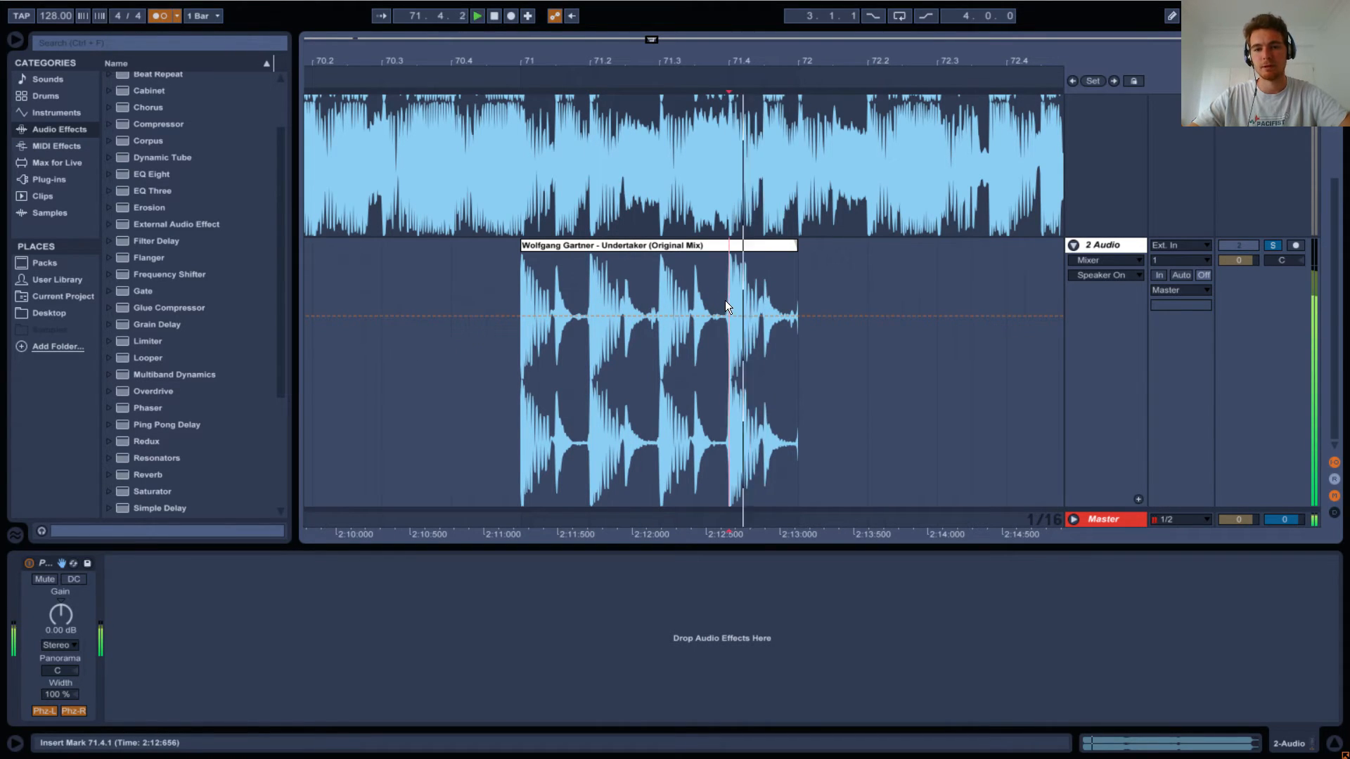
{"action": "key", "text": "space"}
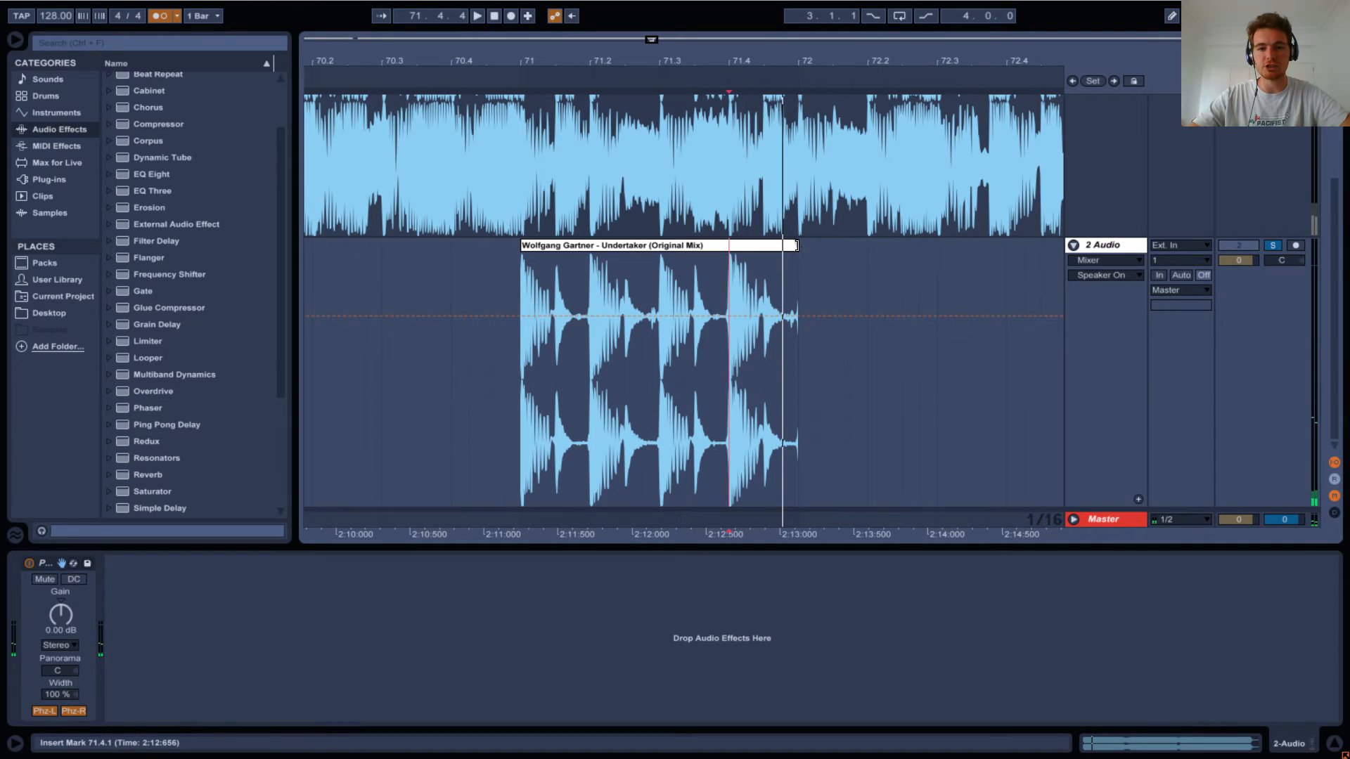
Extend the phase-inverted clip on the second track past bar 73.
{"action": "left_click_drag", "start_coordinate": [793, 264], "coordinate": [1079, 226]}
{"action": "left_click", "coordinate": [824, 261]}
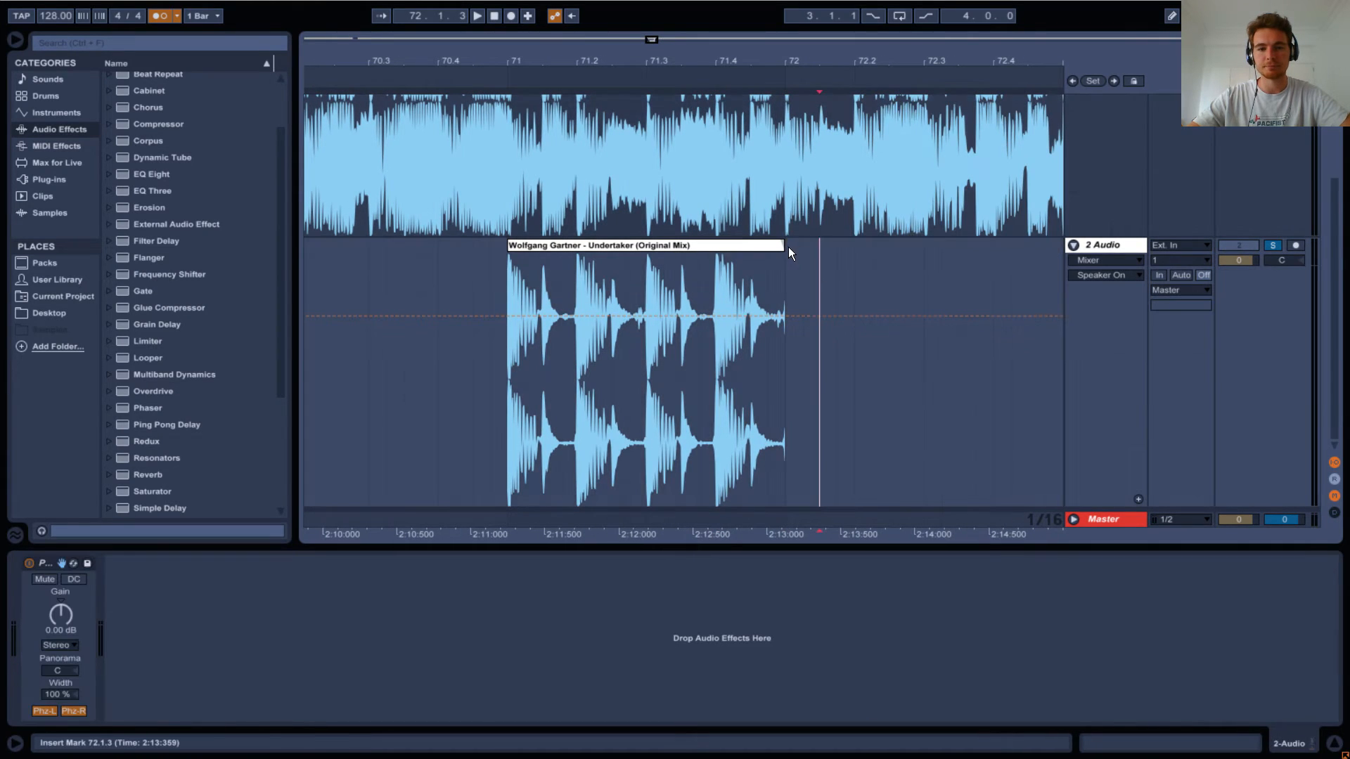
{"action": "left_click_drag", "start_coordinate": [784, 247], "coordinate": [1288, 241]}
{"action": "left_click", "coordinate": [585, 289]}
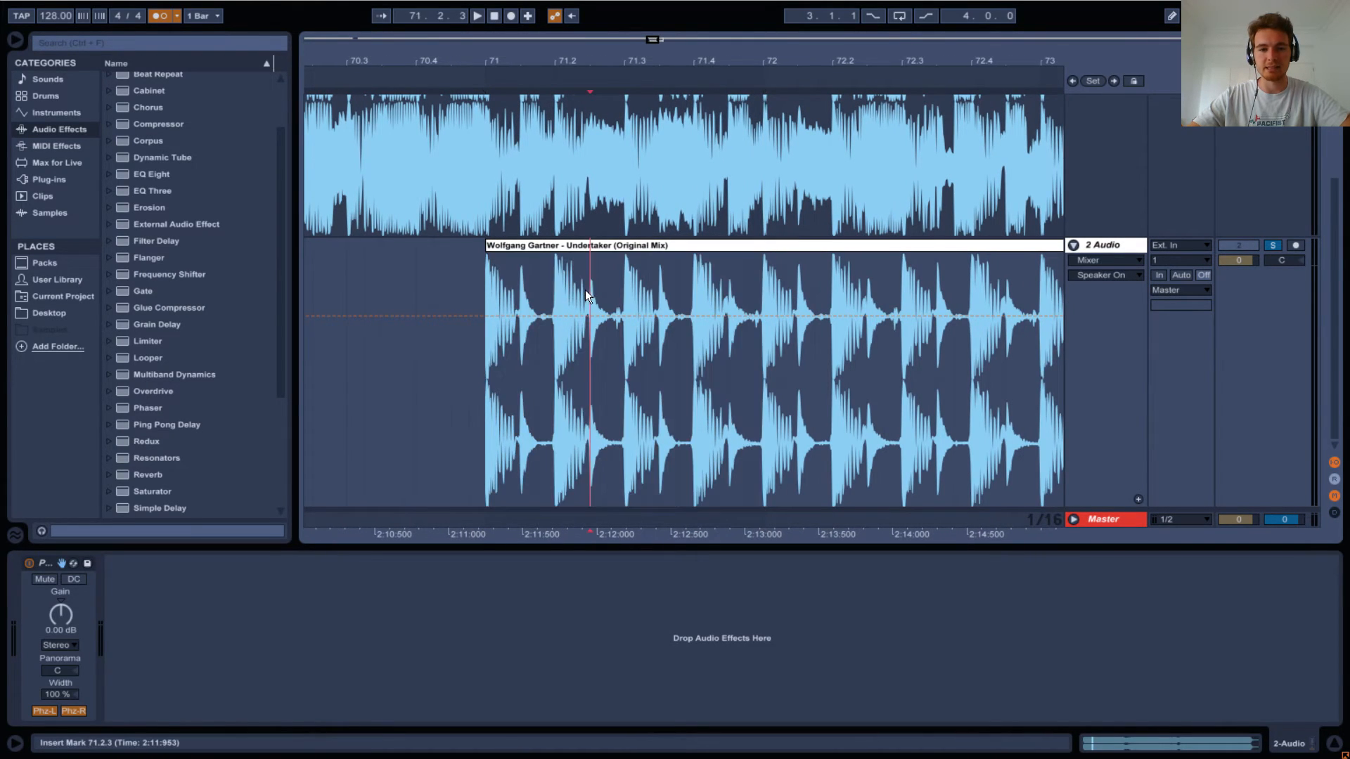
Clear the inverted clip from 71.2.1 to 71.4.1 and move its beat from 71.4.1 to 71.2.1.
{"action": "left_click", "coordinate": [555, 284]}
{"action": "left_click_drag", "start_coordinate": [555, 284], "coordinate": [758, 286]}
{"action": "key", "text": "ctrl+e"}
{"action": "key", "text": "Delete"}
{"action": "left_click", "coordinate": [703, 281]}
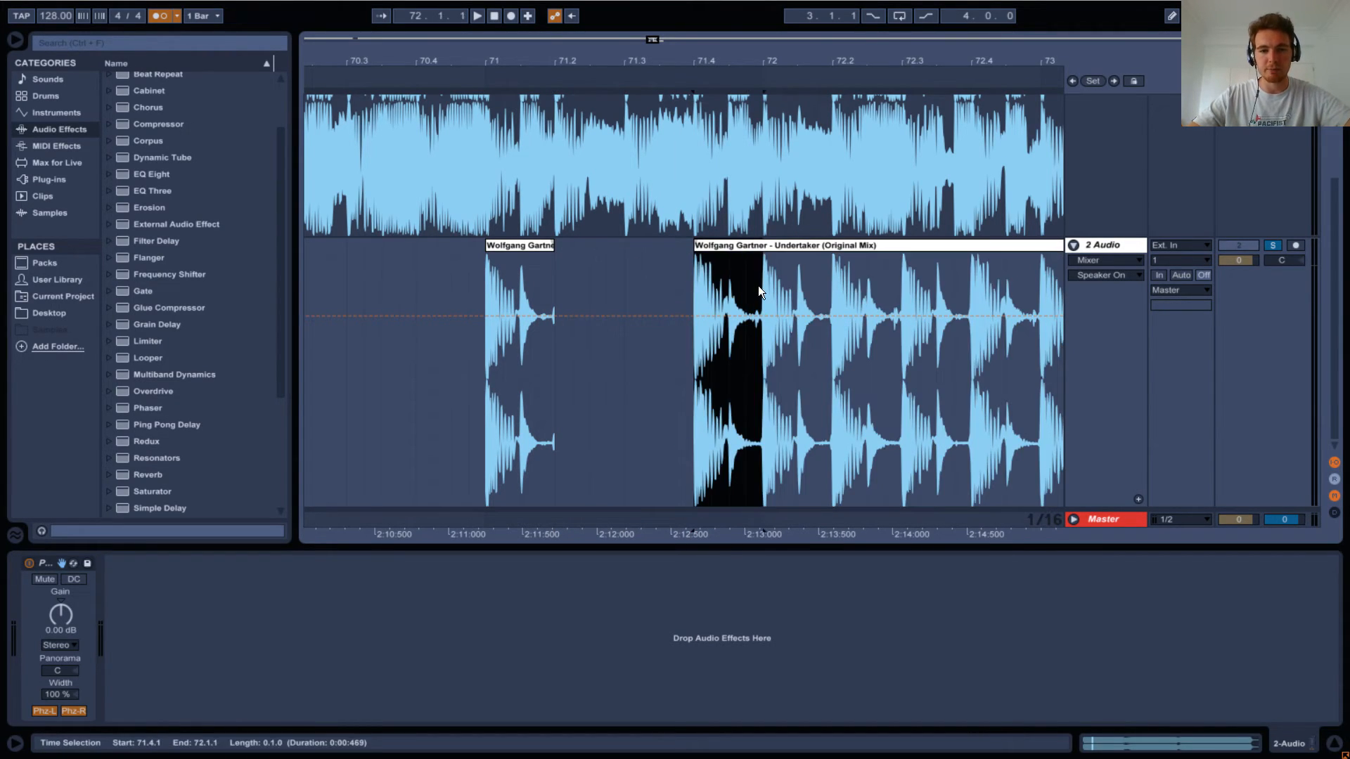
{"action": "key", "text": "Delete"}
{"action": "left_click", "coordinate": [559, 277]}
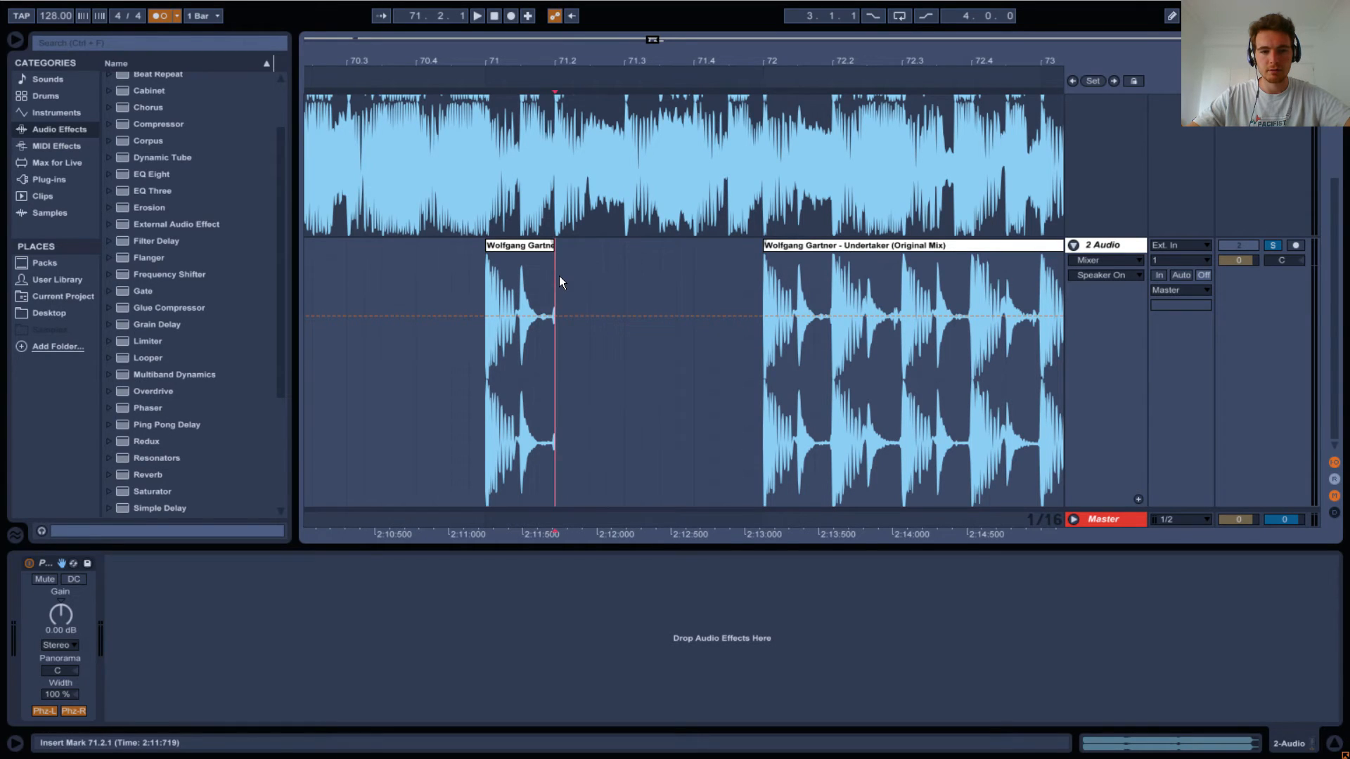
{"action": "key", "text": "ctrl+v"}
Listen to the moved beat from 71.2.1 on its own, and unsolo the second track to hear both tracks together.
{"action": "key", "text": "space"}
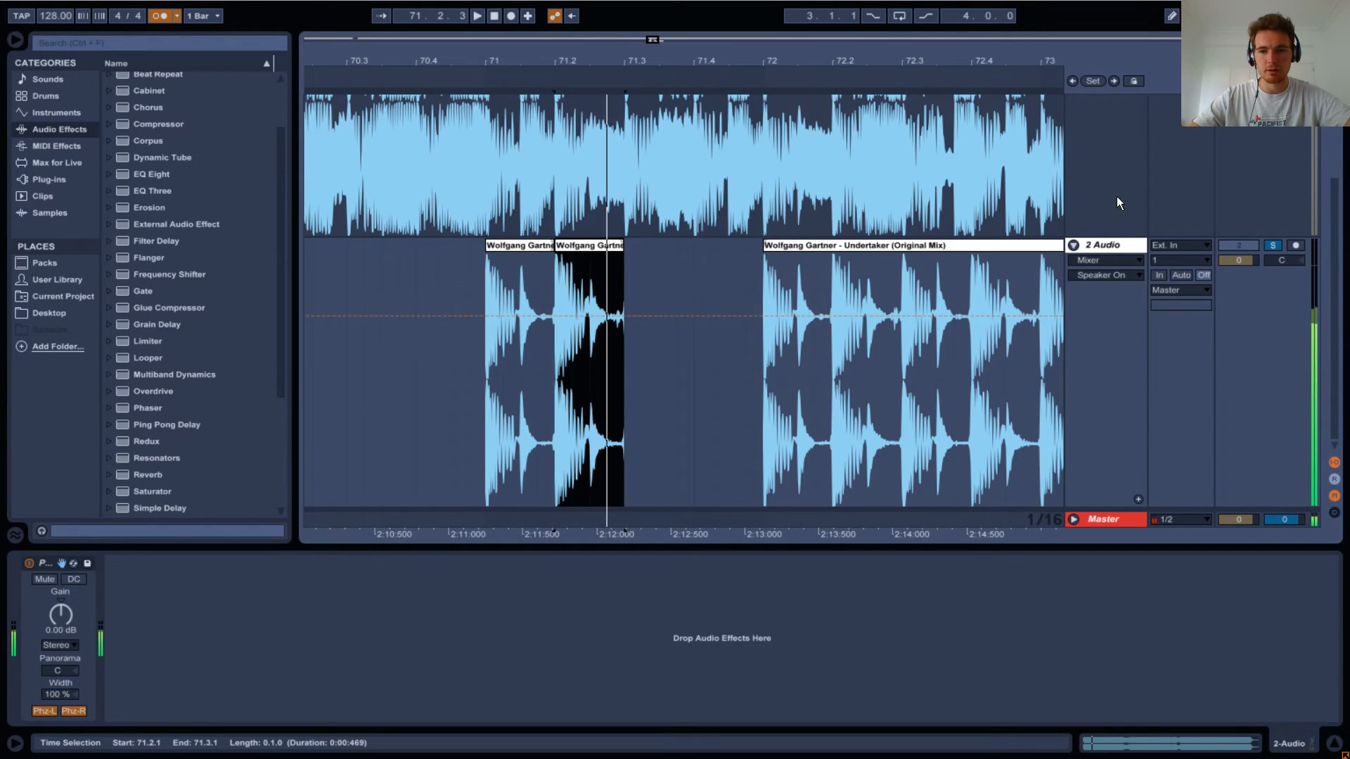
{"action": "left_click", "coordinate": [1272, 246]}
{"action": "key", "text": "space"}
{"action": "key", "text": "space"}
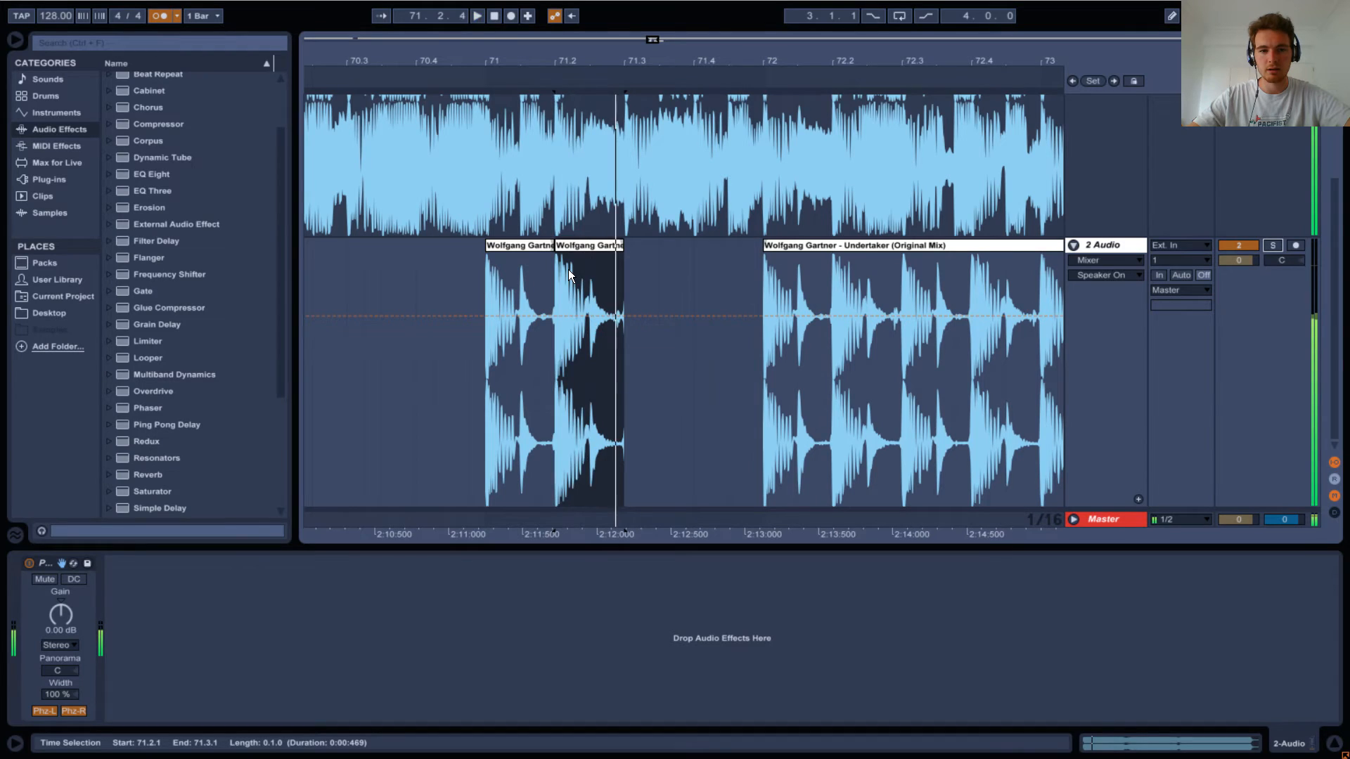
Compare playback from 71.2.1 with the clip edits on the second track undone and redone.
{"action": "key", "text": "Delete"}
{"action": "key", "text": "ctrl+z"}
{"action": "key", "text": "ctrl+z"}
{"action": "key", "text": "ctrl+z"}
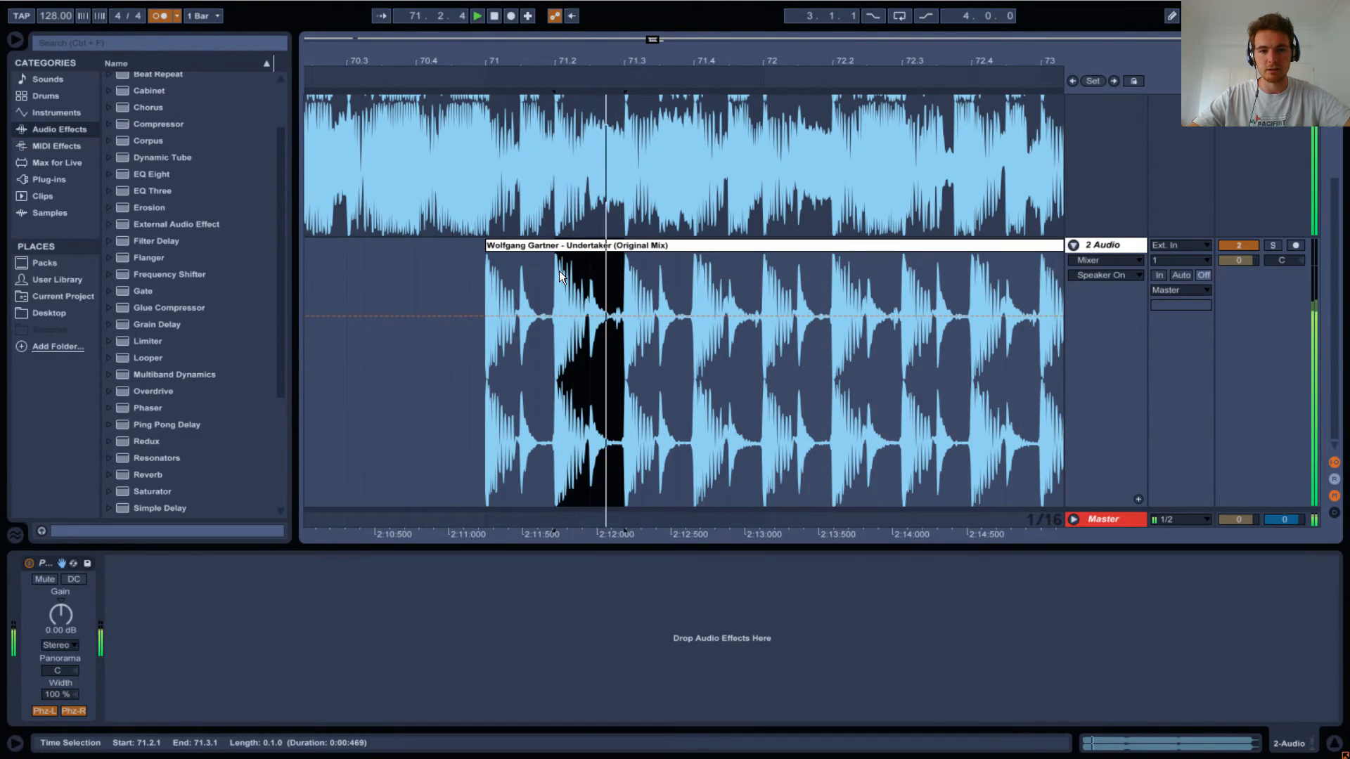
{"action": "key", "text": "ctrl+z"}
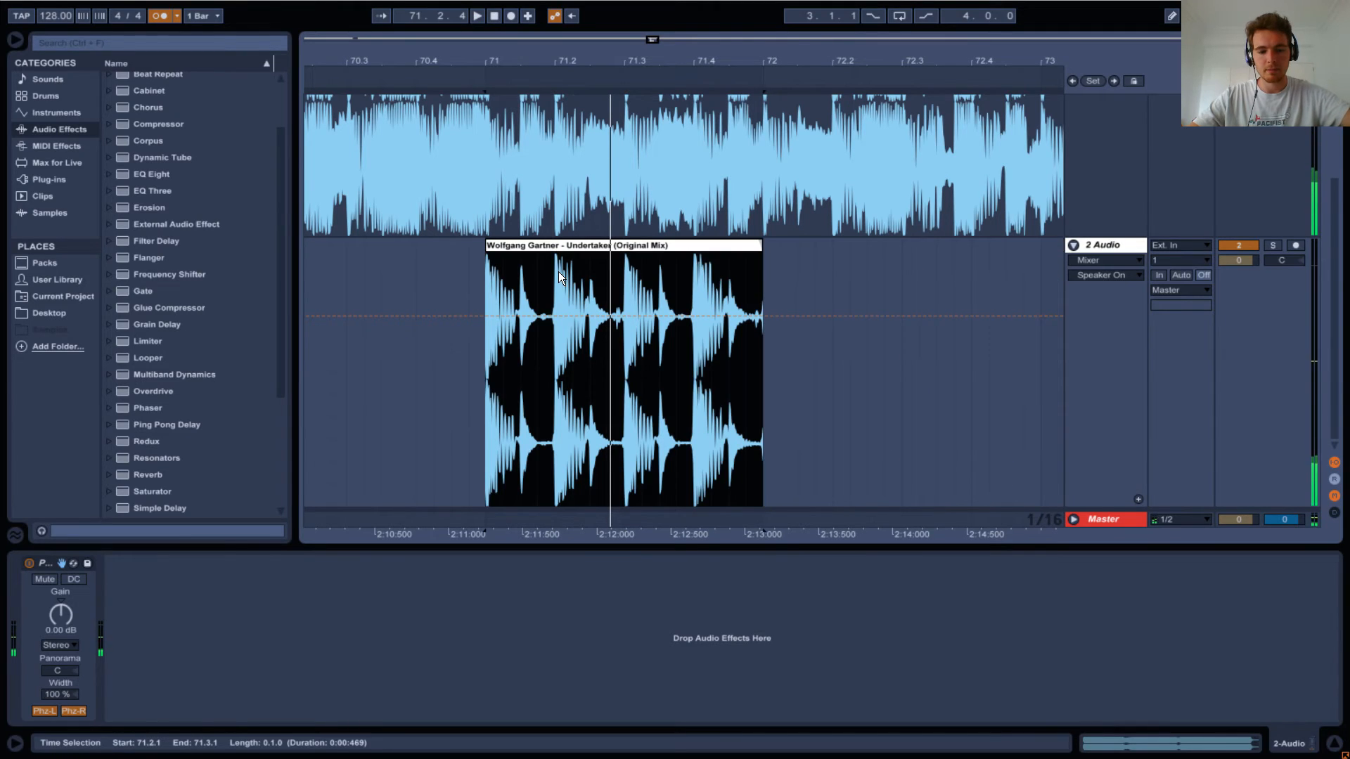
{"action": "key", "text": "ctrl+y"}
{"action": "key", "text": "ctrl+y"}
{"action": "key", "text": "ctrl+y"}
{"action": "key", "text": "space"}
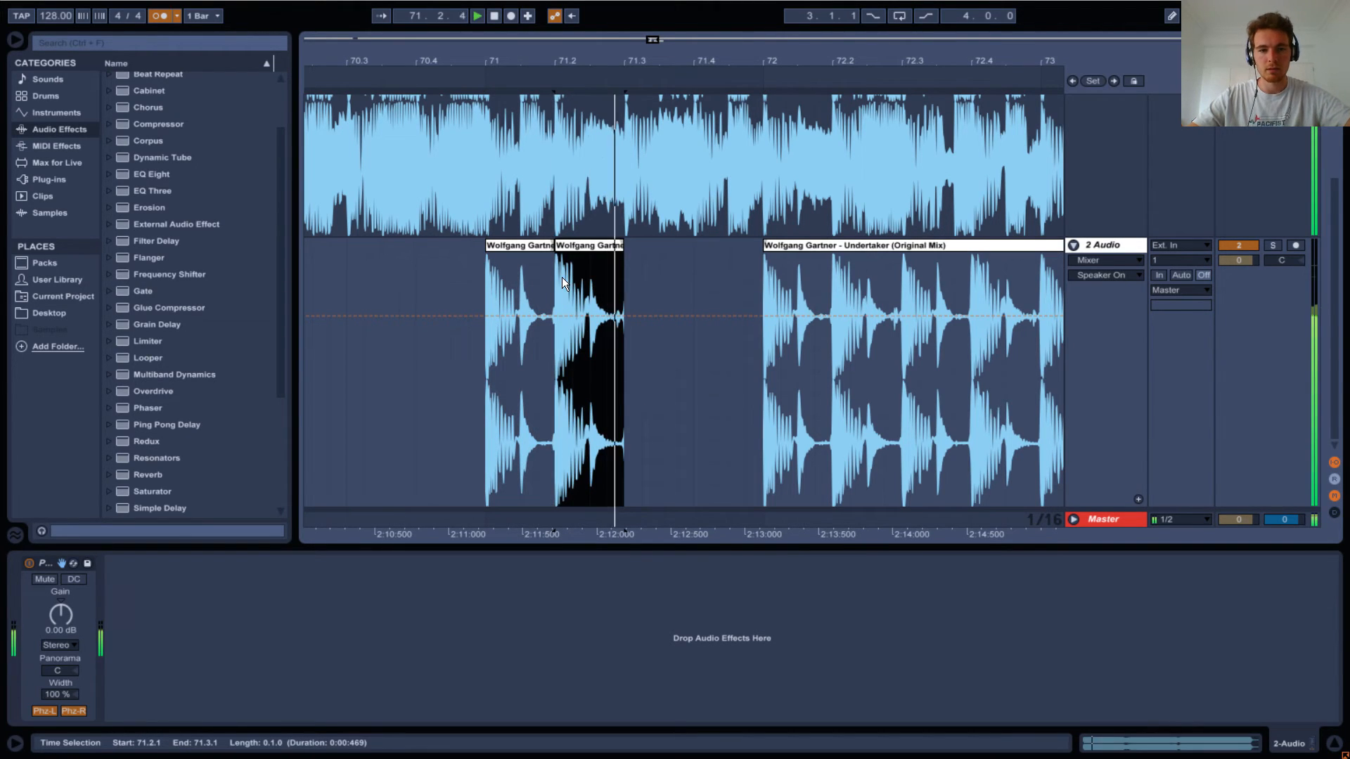
{"action": "key", "text": "space"}
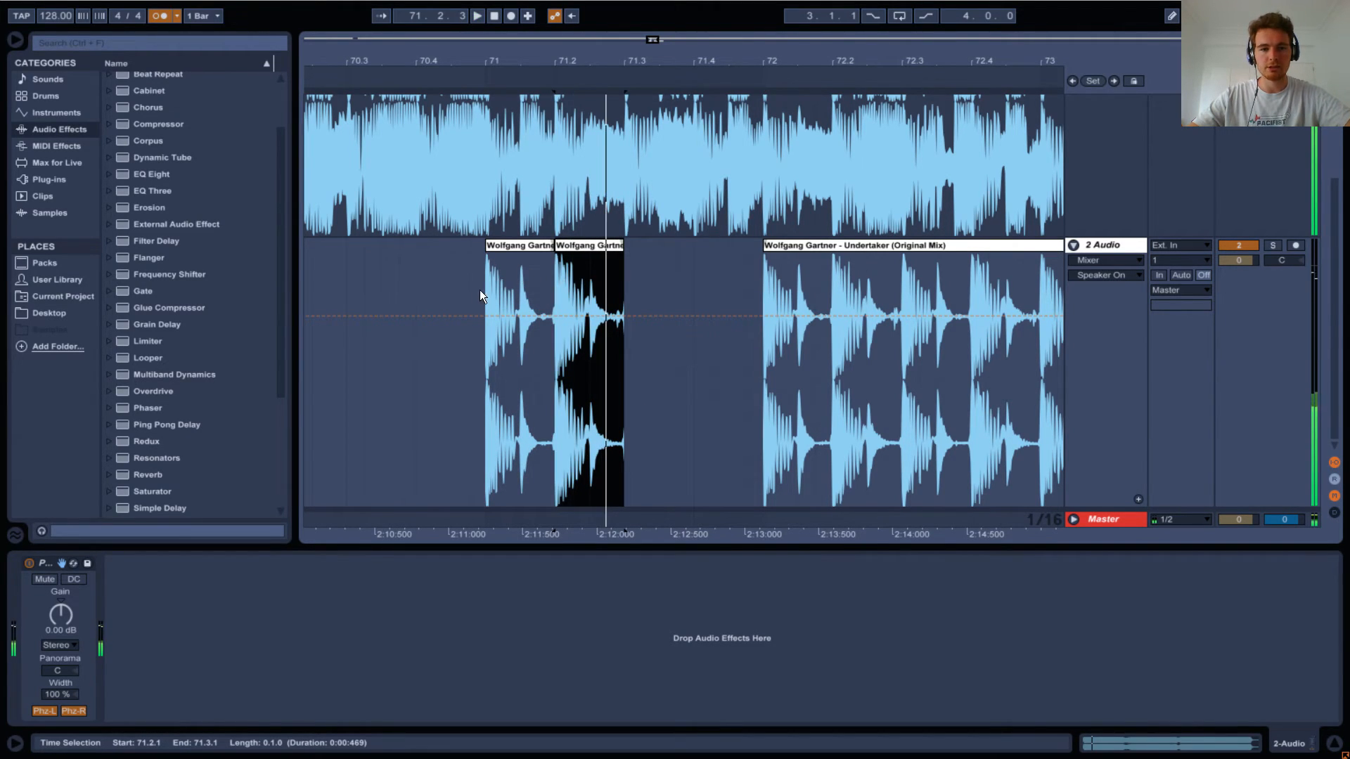
Set the loop region to the first beat of bar 71, from 71.1.1 to 71.2.1.
{"action": "left_click", "coordinate": [485, 285]}
{"action": "left_click_drag", "start_coordinate": [491, 315], "coordinate": [547, 289]}
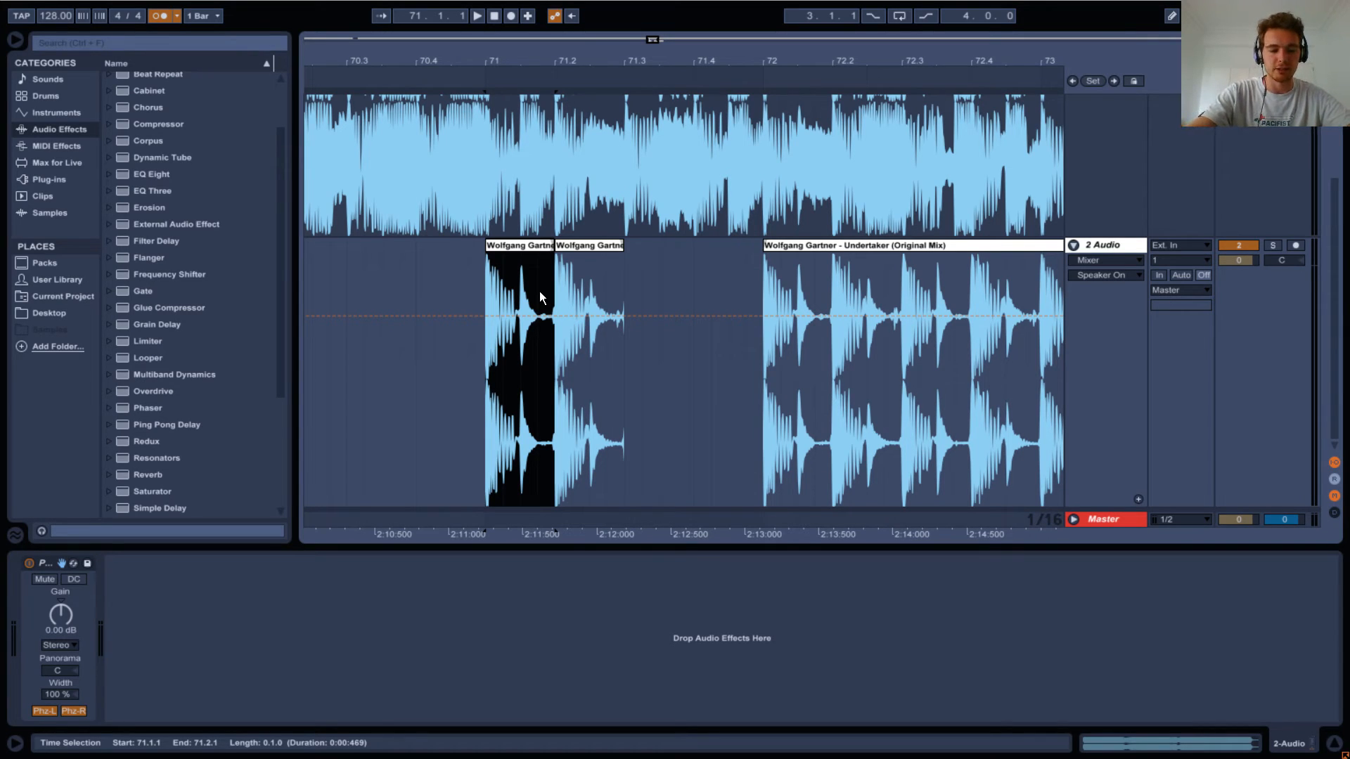
{"action": "key", "text": "ctrl+l"}
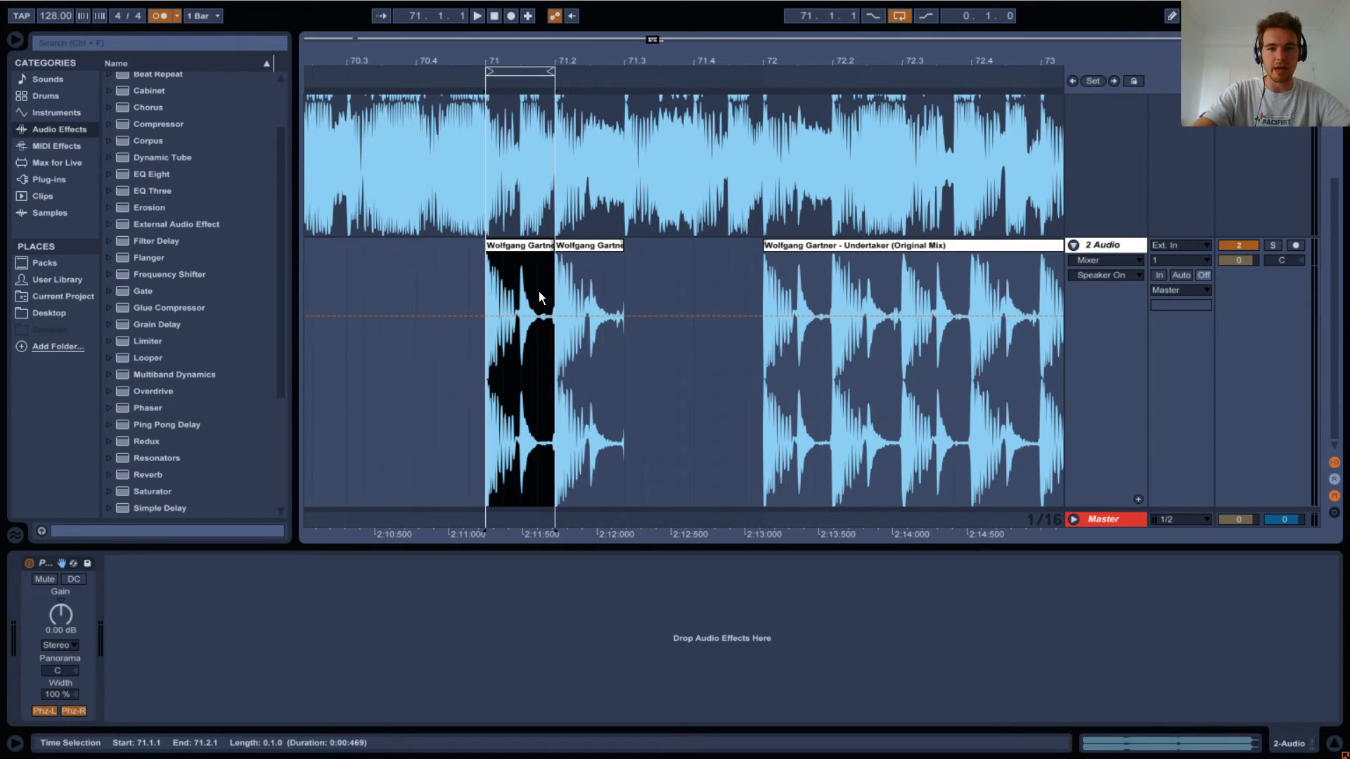
{"action": "left_click", "coordinate": [504, 72]}
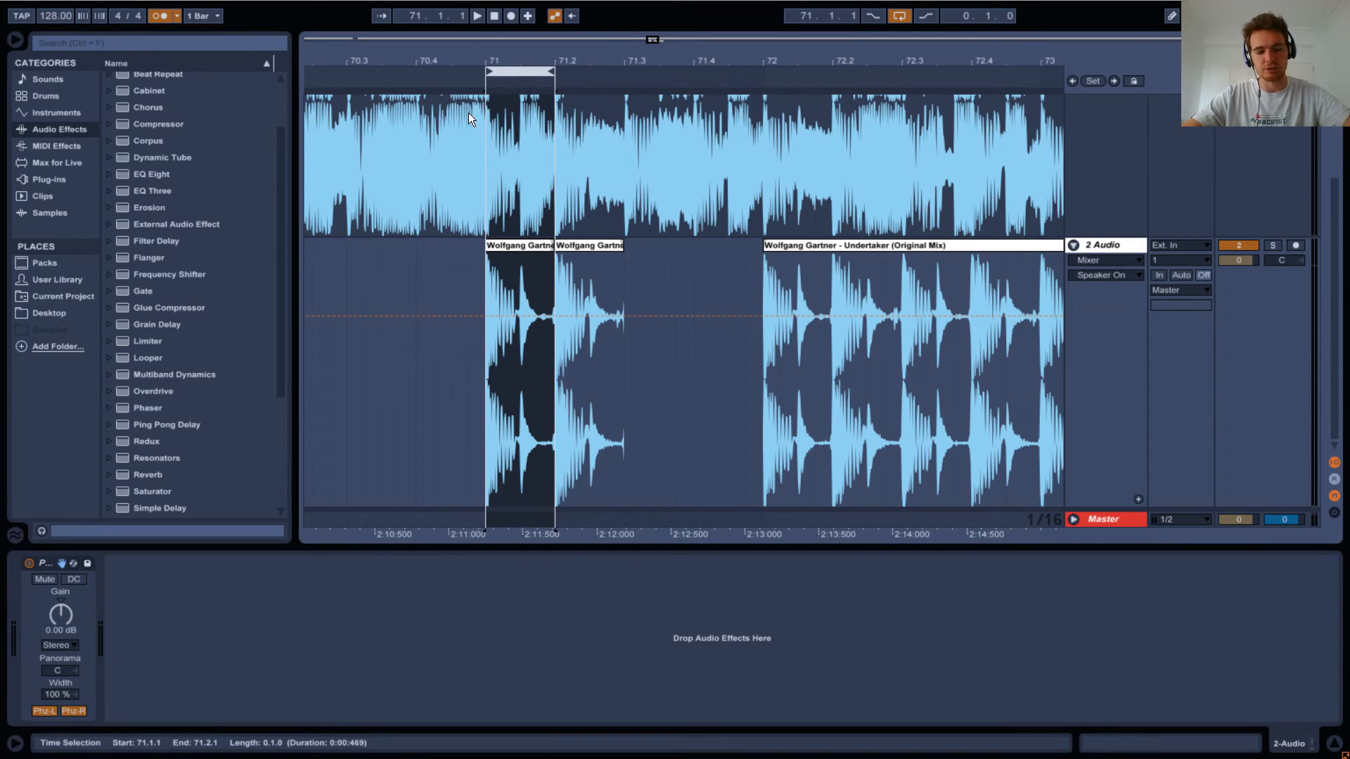
Export the looped beat to the Desktop as a WAV file named Undertaker synth 1.
{"action": "key", "text": "ctrl+shift+r"}
{"action": "left_click", "coordinate": [655, 599]}
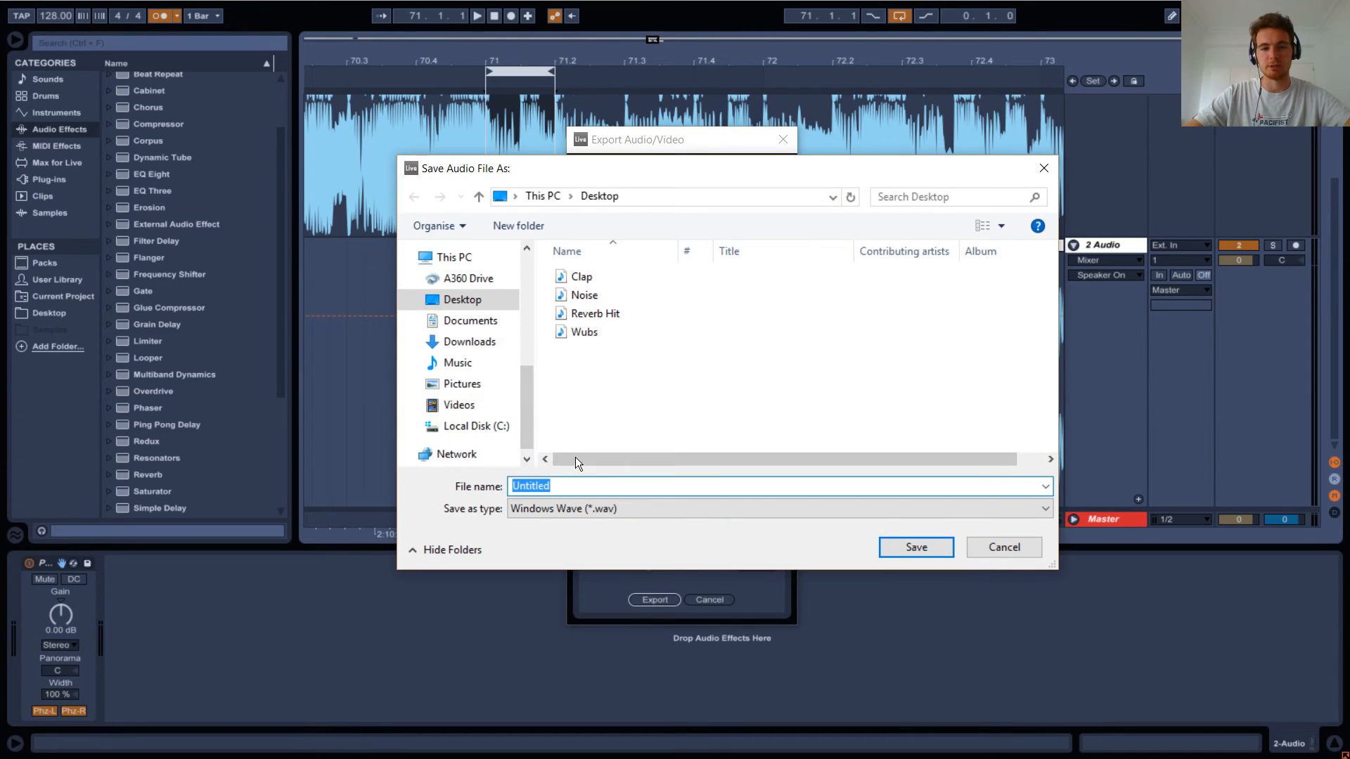
{"action": "type", "text": "Undertaker synth 1"}
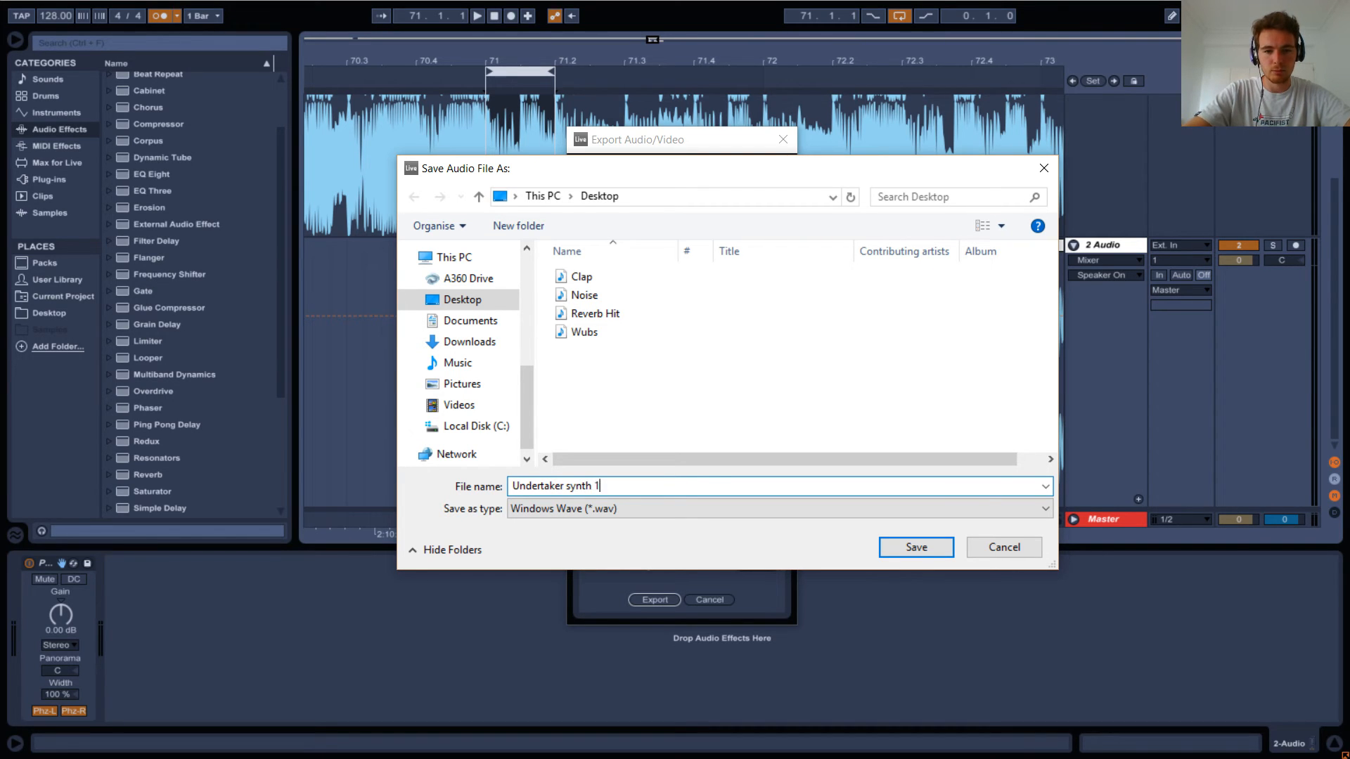
{"action": "key", "text": "Return"}
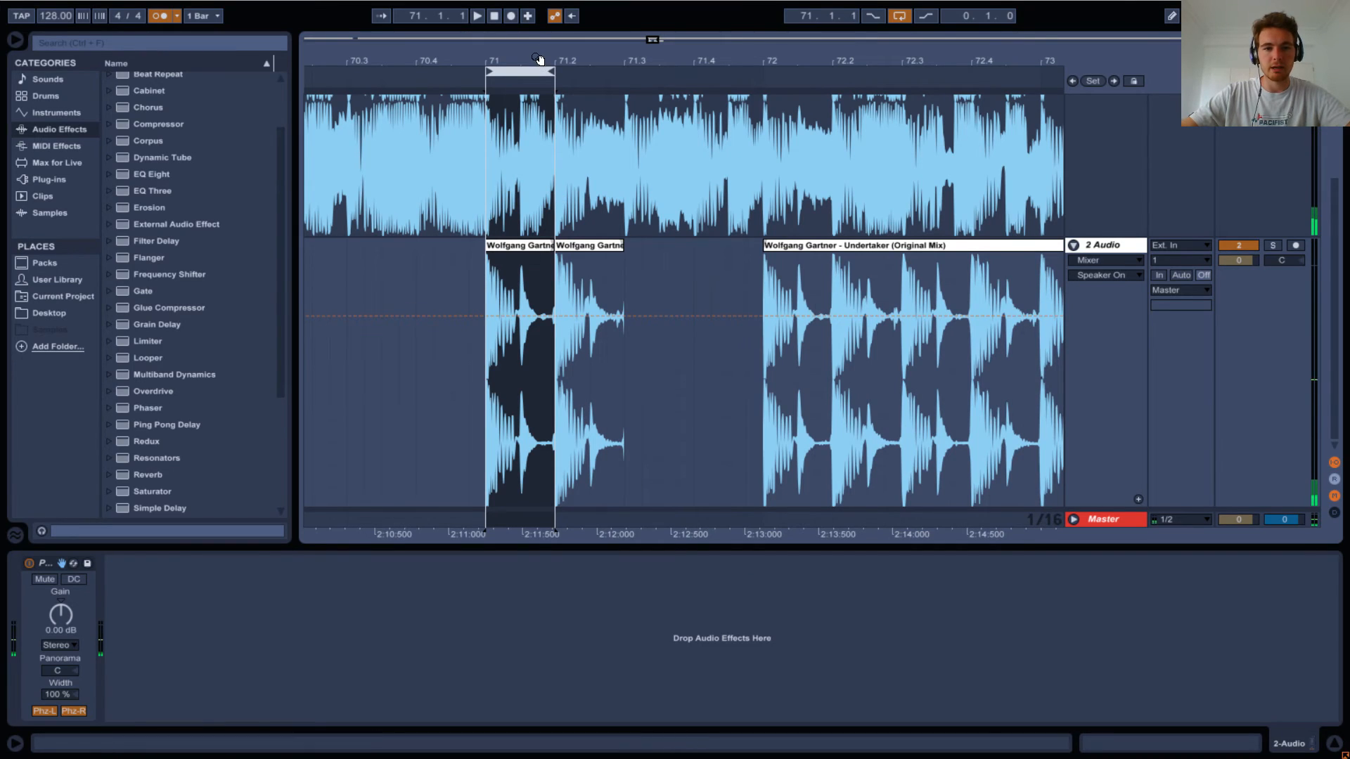
Move the loop region to 71.2.1 through 71.3.1 and open the audio export settings.
{"action": "left_click_drag", "start_coordinate": [519, 70], "coordinate": [585, 66]}
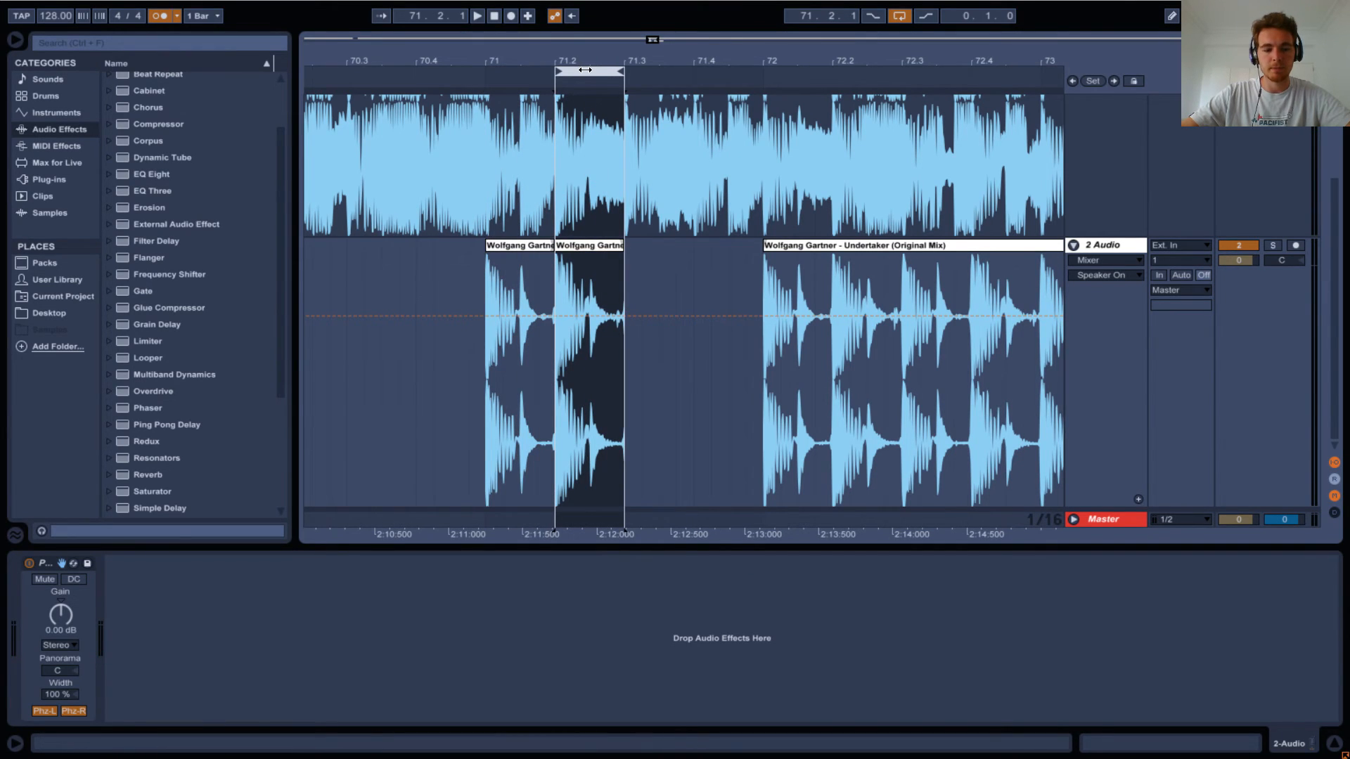
{"action": "key", "text": "ctrl+shift+r"}
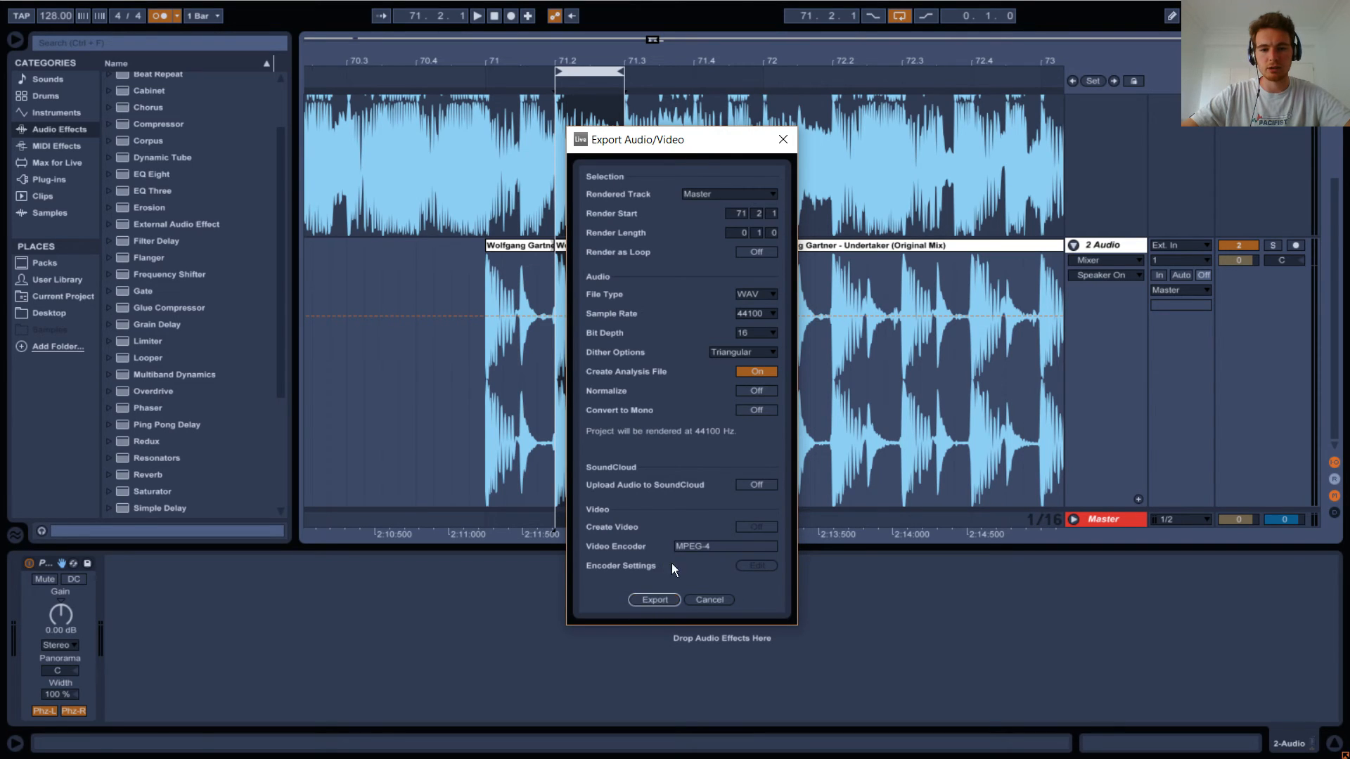
{"action": "left_click", "coordinate": [648, 601]}
Show the fades on the second track and adjust the fade where its two clips meet at 71.2.1.
{"action": "left_click", "coordinate": [1118, 260]}
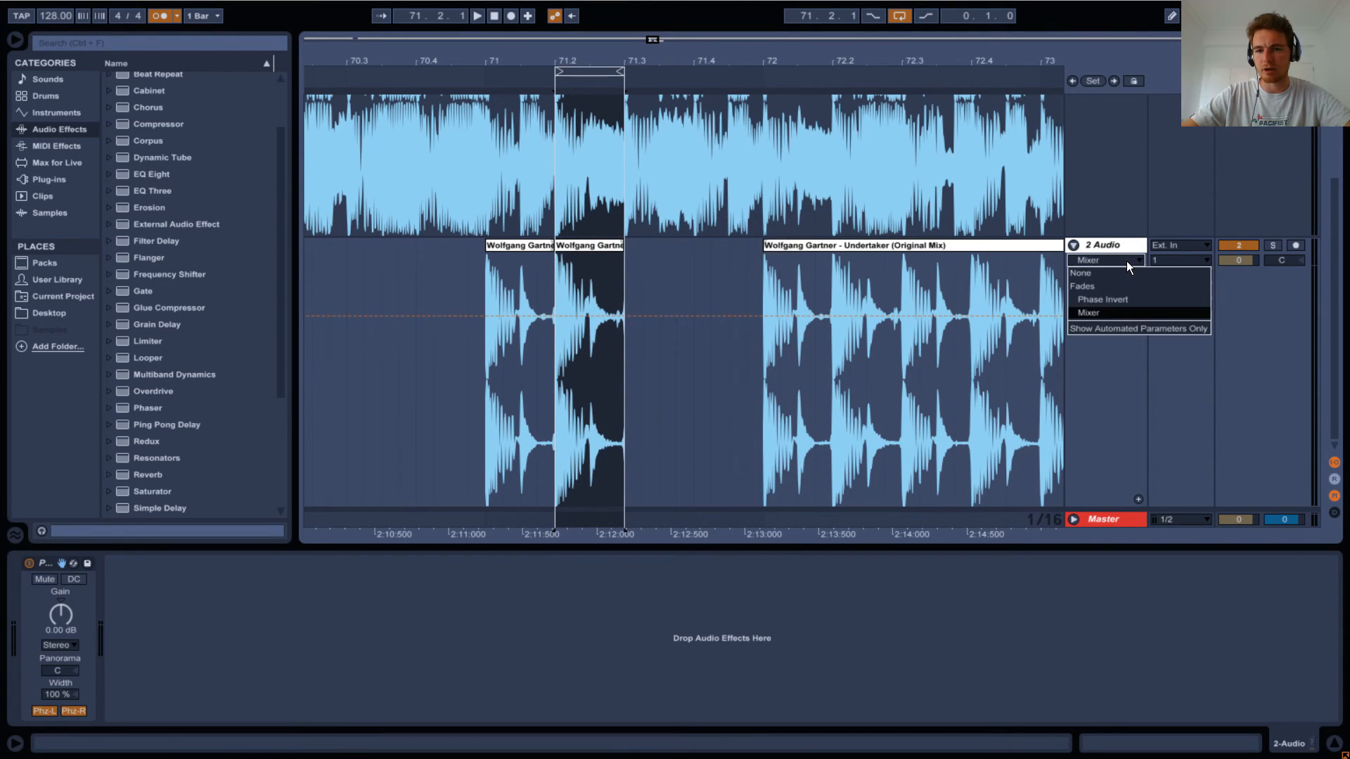
{"action": "left_click", "coordinate": [1124, 272]}
{"action": "left_click_drag", "start_coordinate": [560, 56], "coordinate": [533, 254]}
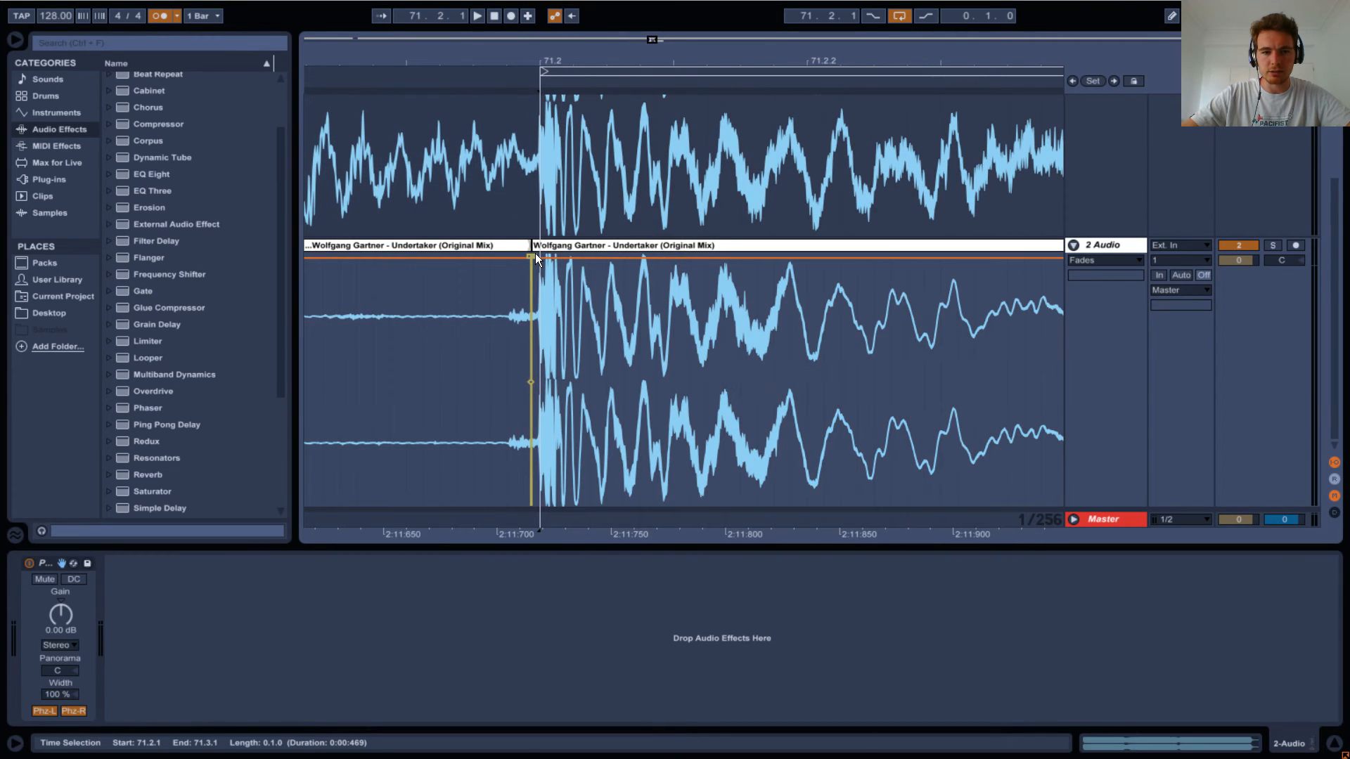
{"action": "left_click_drag", "start_coordinate": [594, 51], "coordinate": [636, 8]}
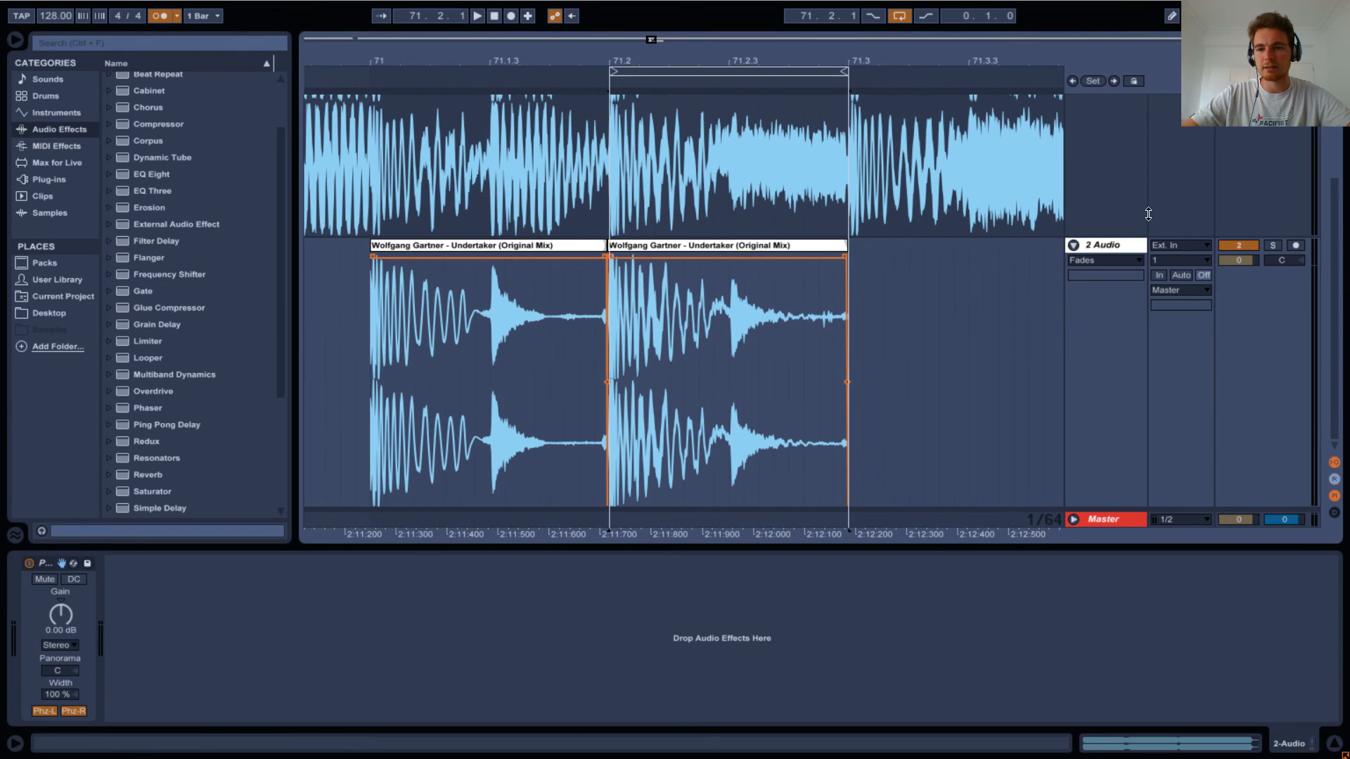
Export the looped beat from 71.2.1 to 71.3.1 to the Desktop as a WAV file named Undertaker synth 2.
{"action": "left_click", "coordinate": [641, 162]}
{"action": "left_click", "coordinate": [660, 69]}
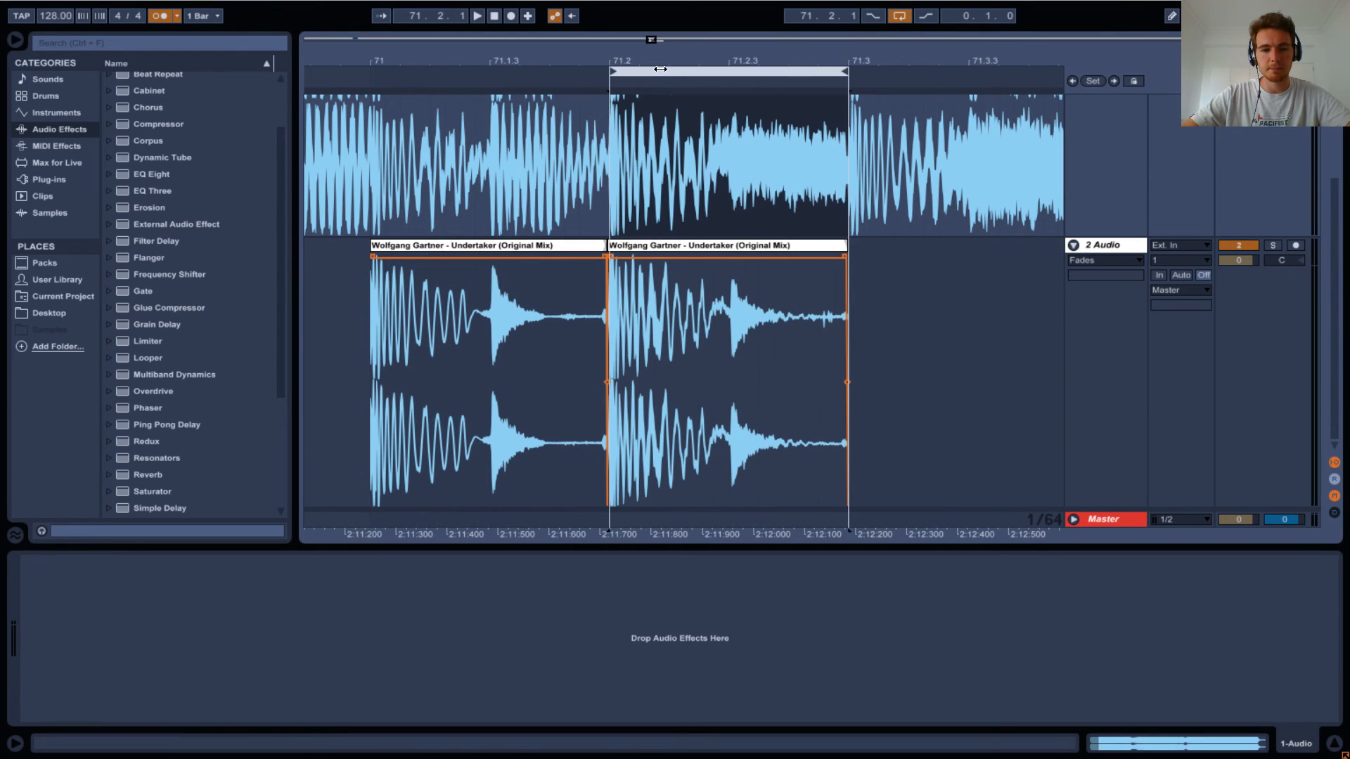
{"action": "key", "text": "ctrl+shift+r"}
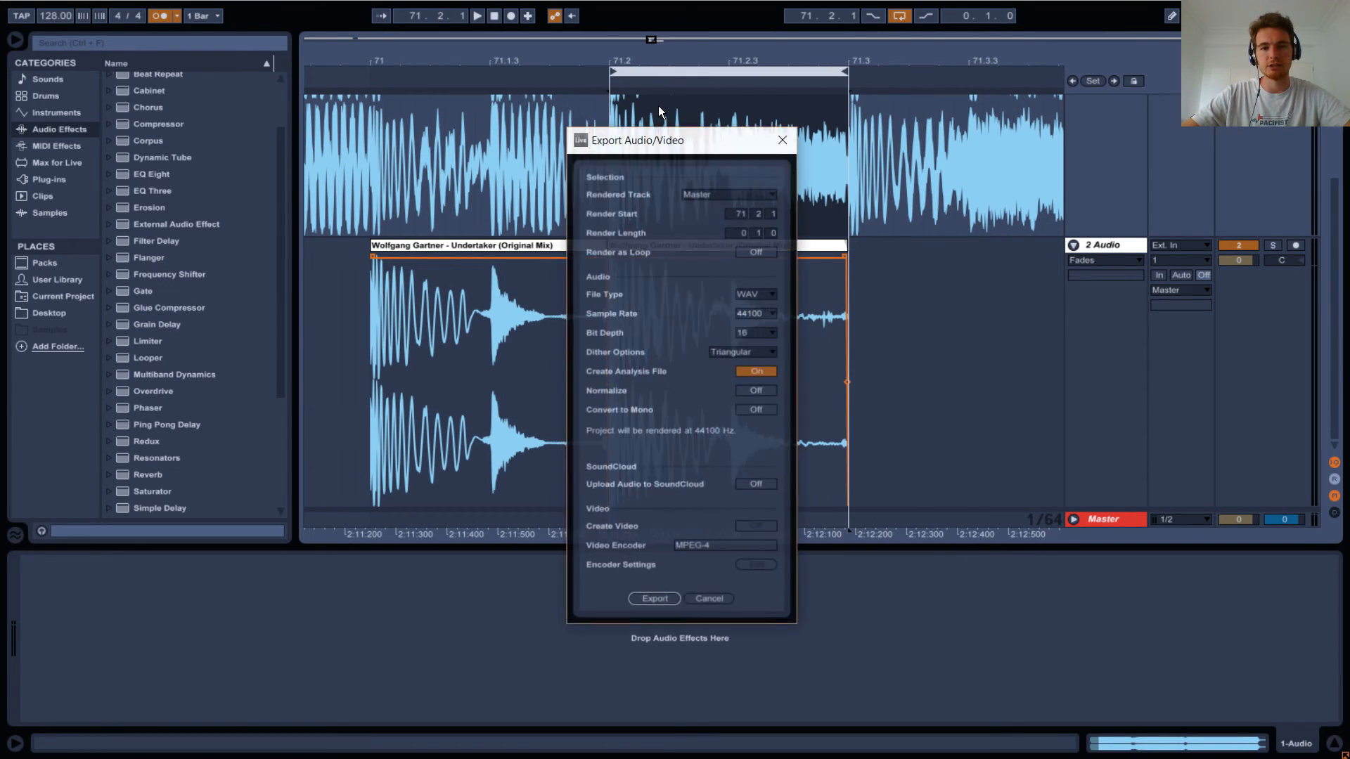
{"action": "left_click", "coordinate": [651, 600]}
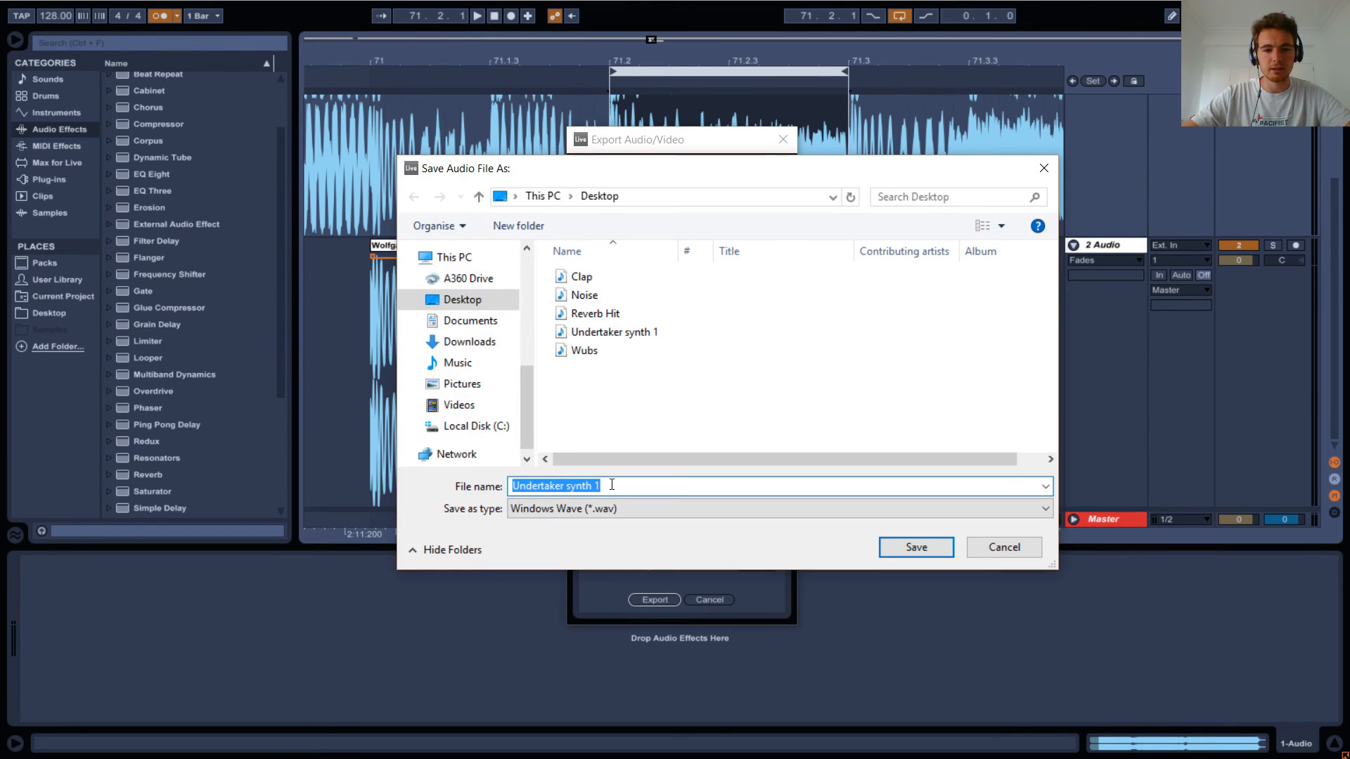
{"action": "left_click", "coordinate": [611, 485]}
{"action": "key", "text": "BackSpace"}
{"action": "type", "text": "2"}
{"action": "key", "text": "Return"}
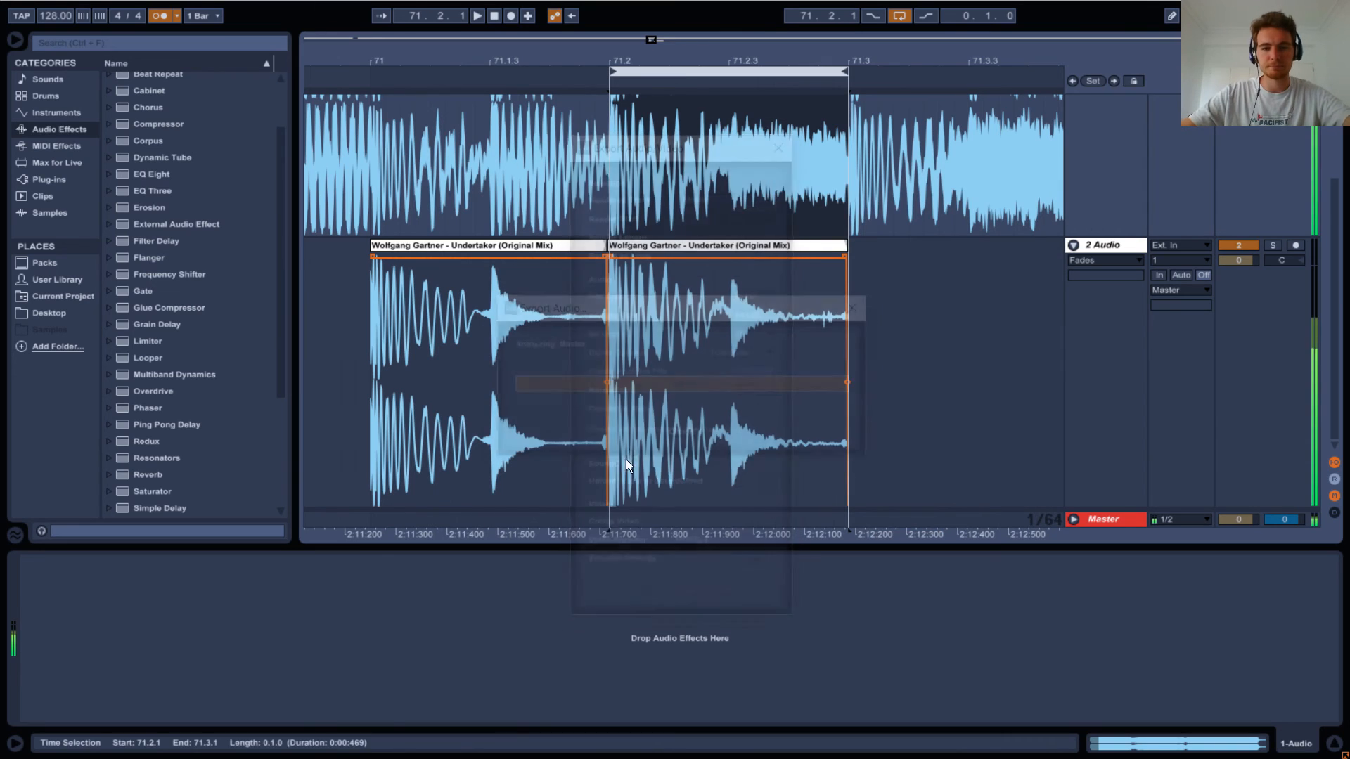
Browse the Desktop folder for the exported samples and select Undertaker synth 1.wav.
{"action": "left_click_drag", "start_coordinate": [748, 62], "coordinate": [802, 2]}
{"action": "left_click", "coordinate": [48, 314]}
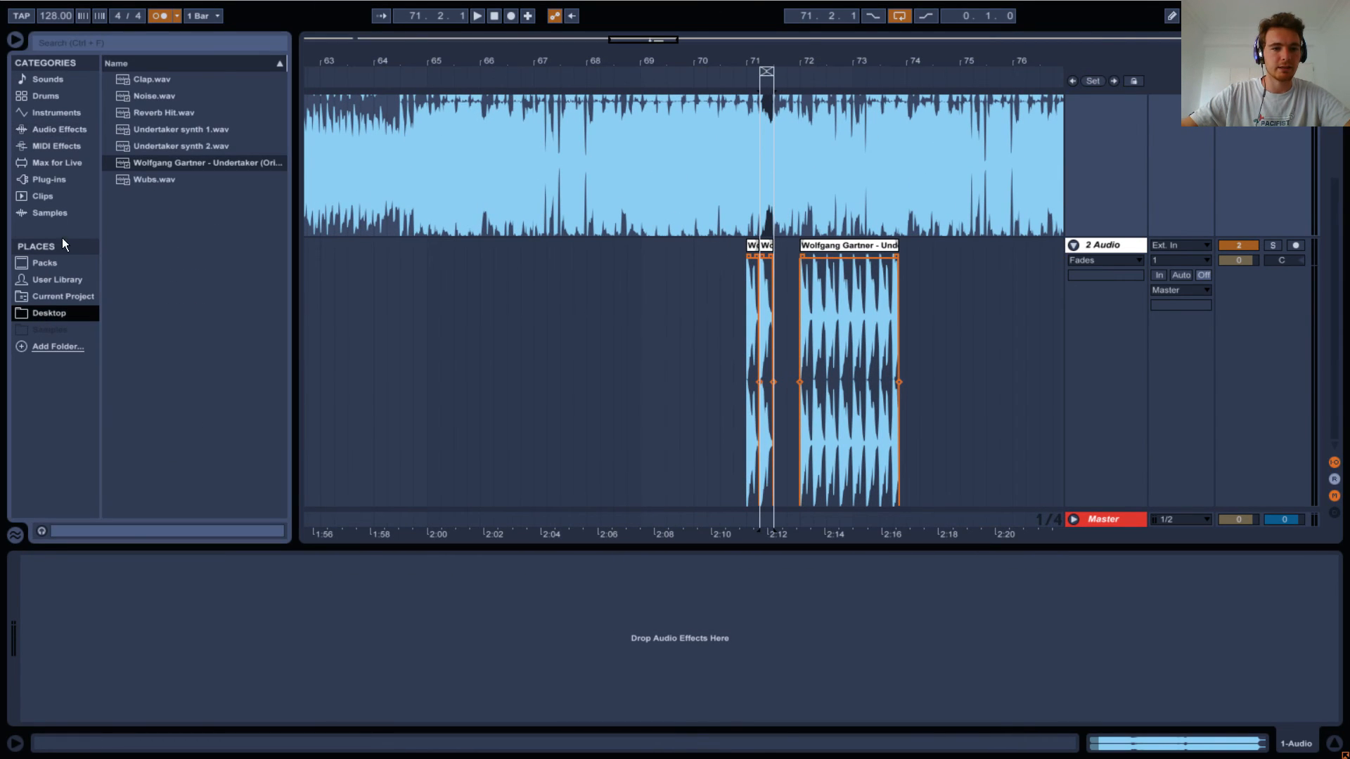
{"action": "left_click", "coordinate": [161, 133]}
{"action": "scroll", "coordinate": [469, 220], "scroll_direction": "up", "scroll_amount": 3}
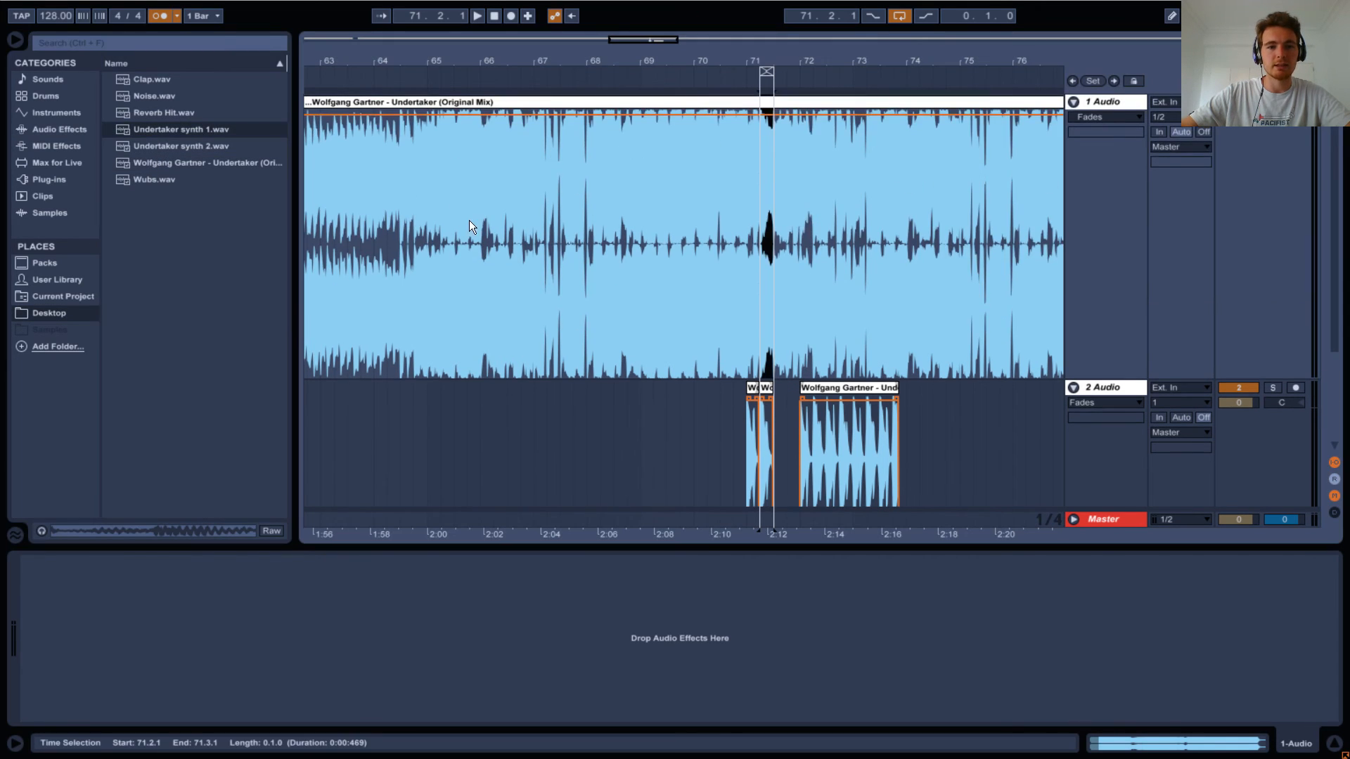
Hide the device view, delete the second audio track with its inverted clips, and insert a new empty audio track.
{"action": "left_click_drag", "start_coordinate": [437, 61], "coordinate": [464, 38]}
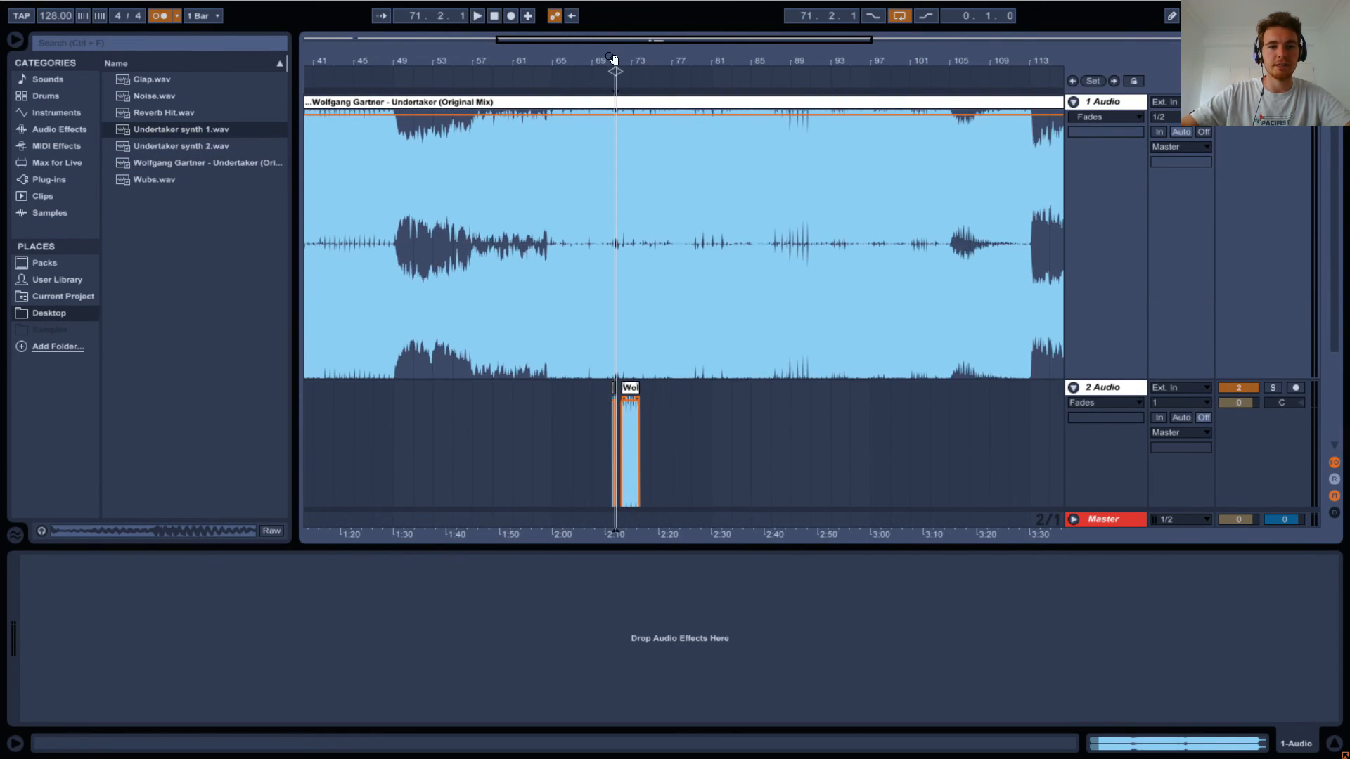
{"action": "left_click", "coordinate": [1331, 738]}
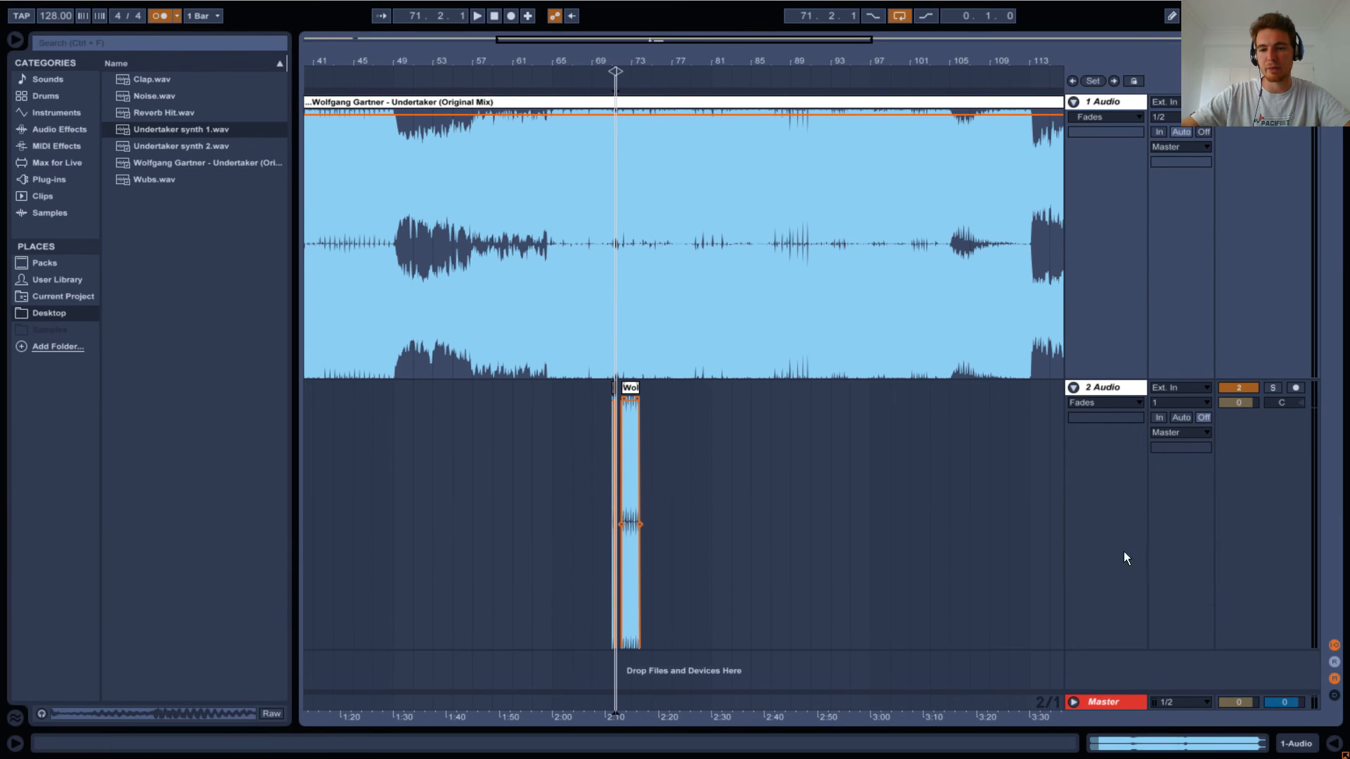
{"action": "left_click", "coordinate": [1093, 386]}
{"action": "key", "text": "Delete"}
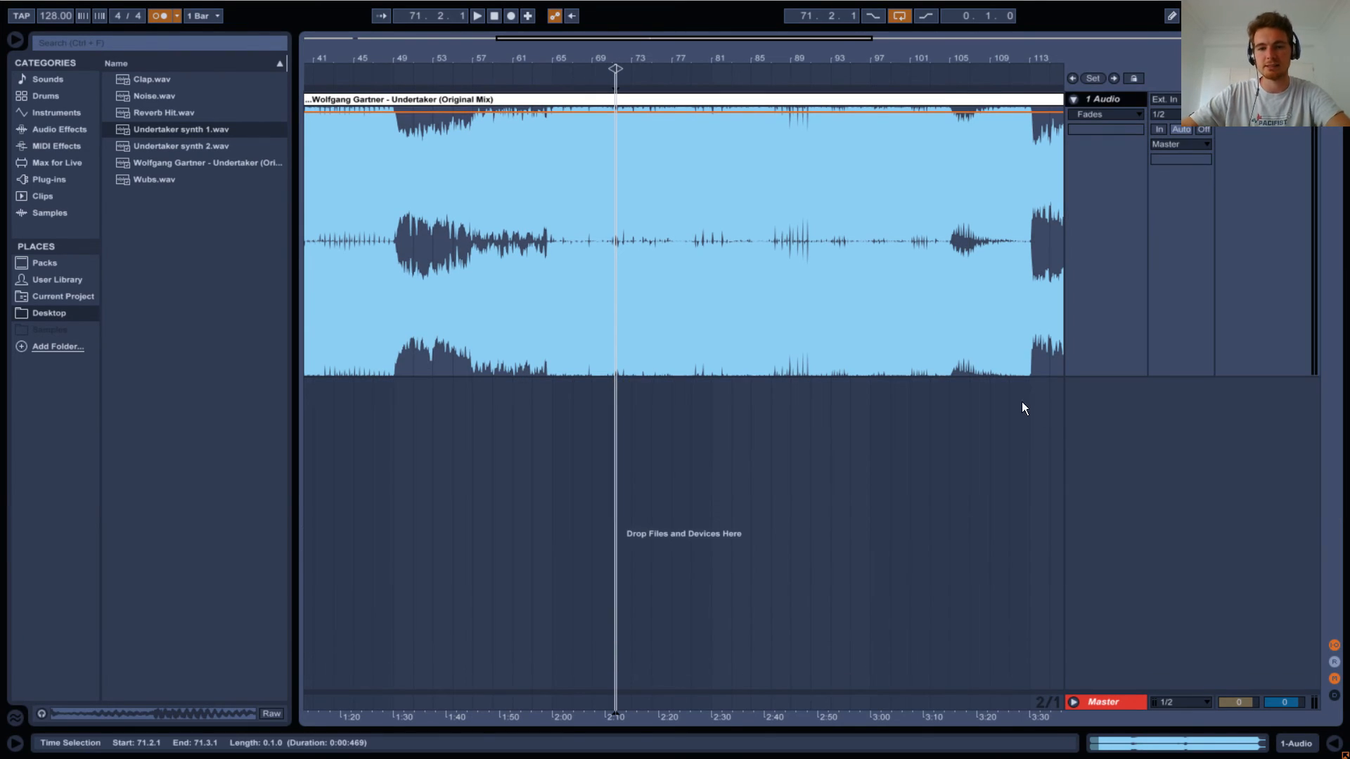
{"action": "right_click", "coordinate": [1099, 399]}
{"action": "left_click", "coordinate": [1107, 414]}
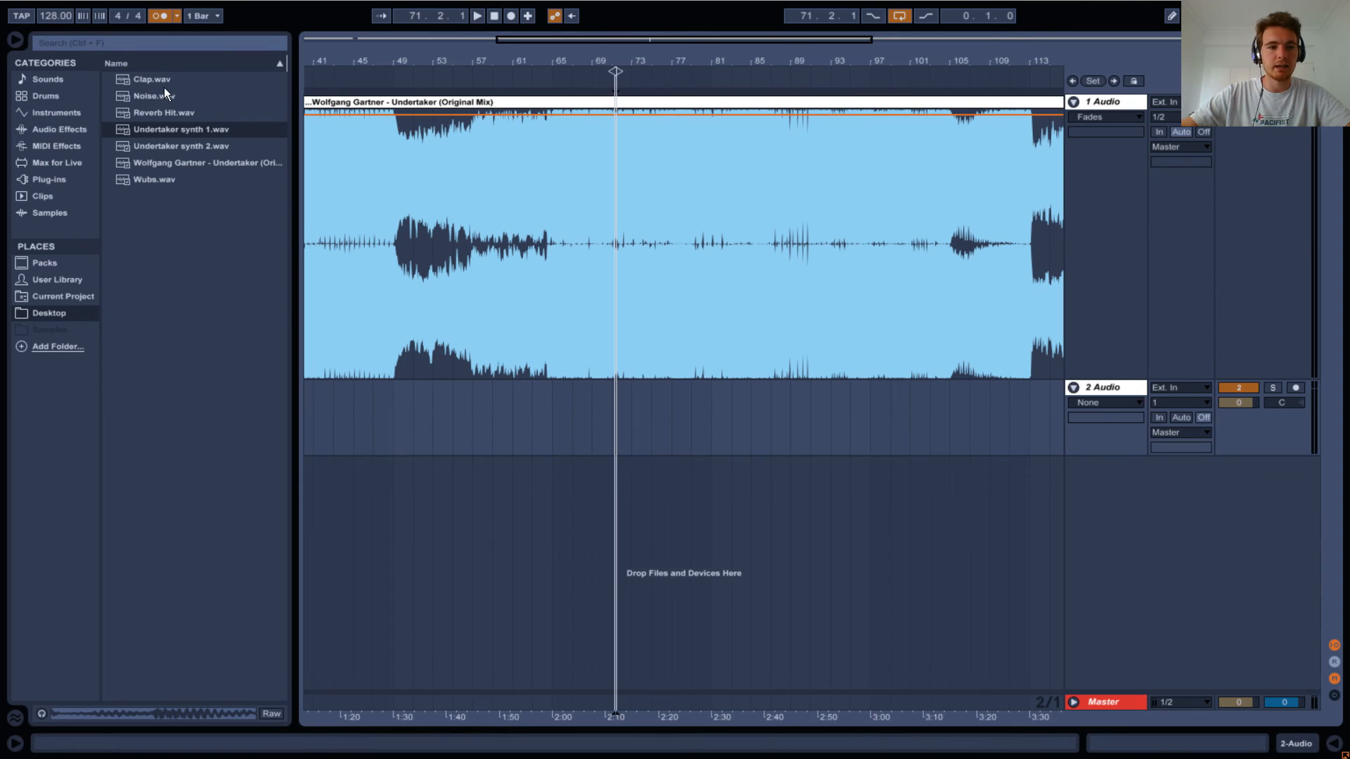
Place Undertaker synth 1.wav at bar 47 and Undertaker synth 2.wav at bar 49 on the new track, and increase the track's height.
{"action": "left_click_drag", "start_coordinate": [136, 129], "coordinate": [369, 415]}
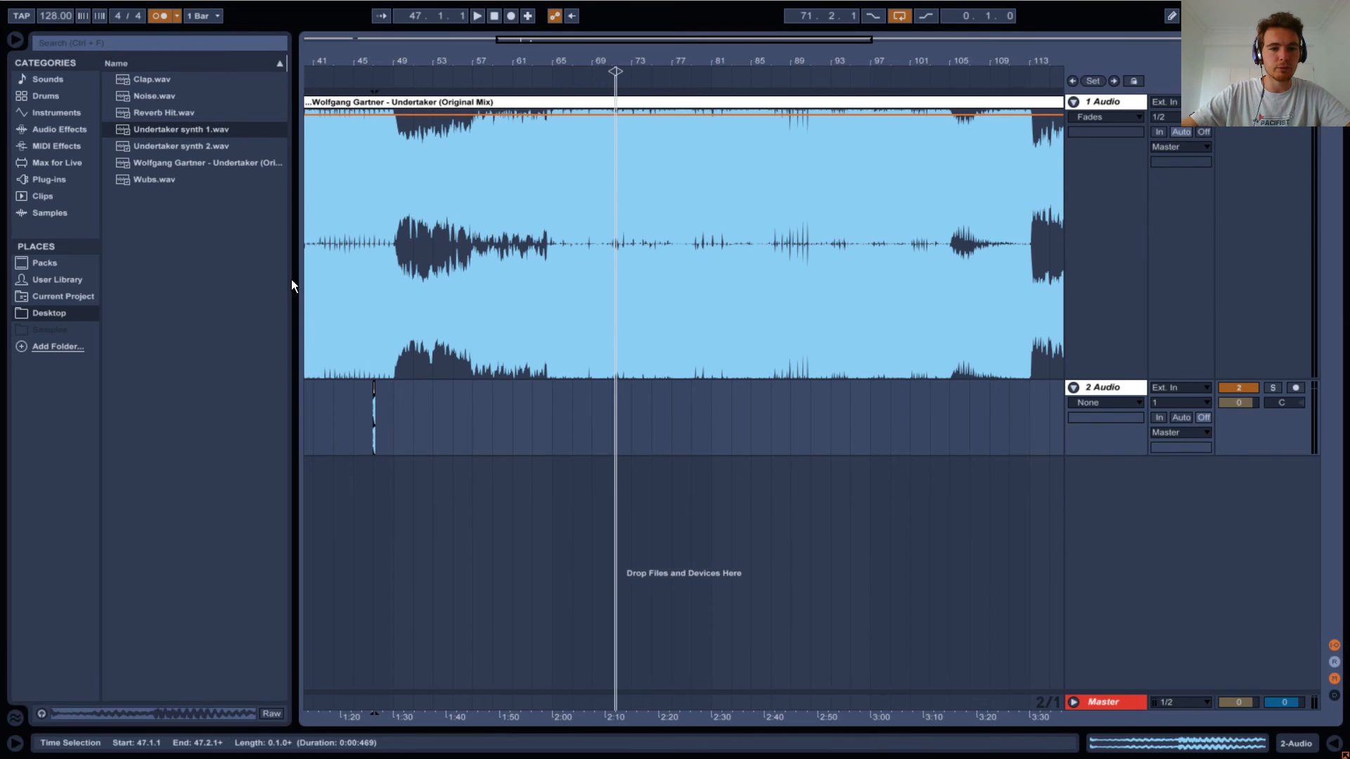
{"action": "left_click_drag", "start_coordinate": [173, 149], "coordinate": [391, 407]}
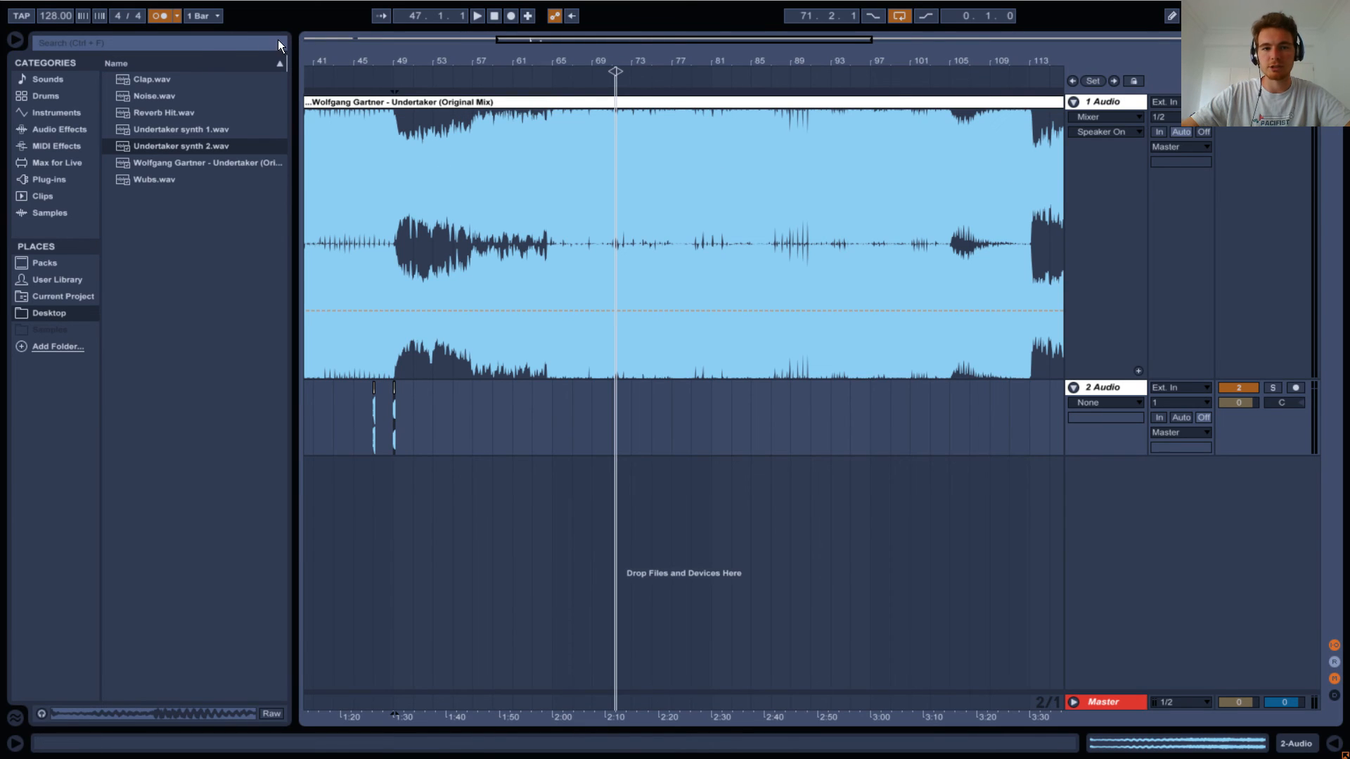
{"action": "left_click_drag", "start_coordinate": [1116, 456], "coordinate": [1054, 696]}
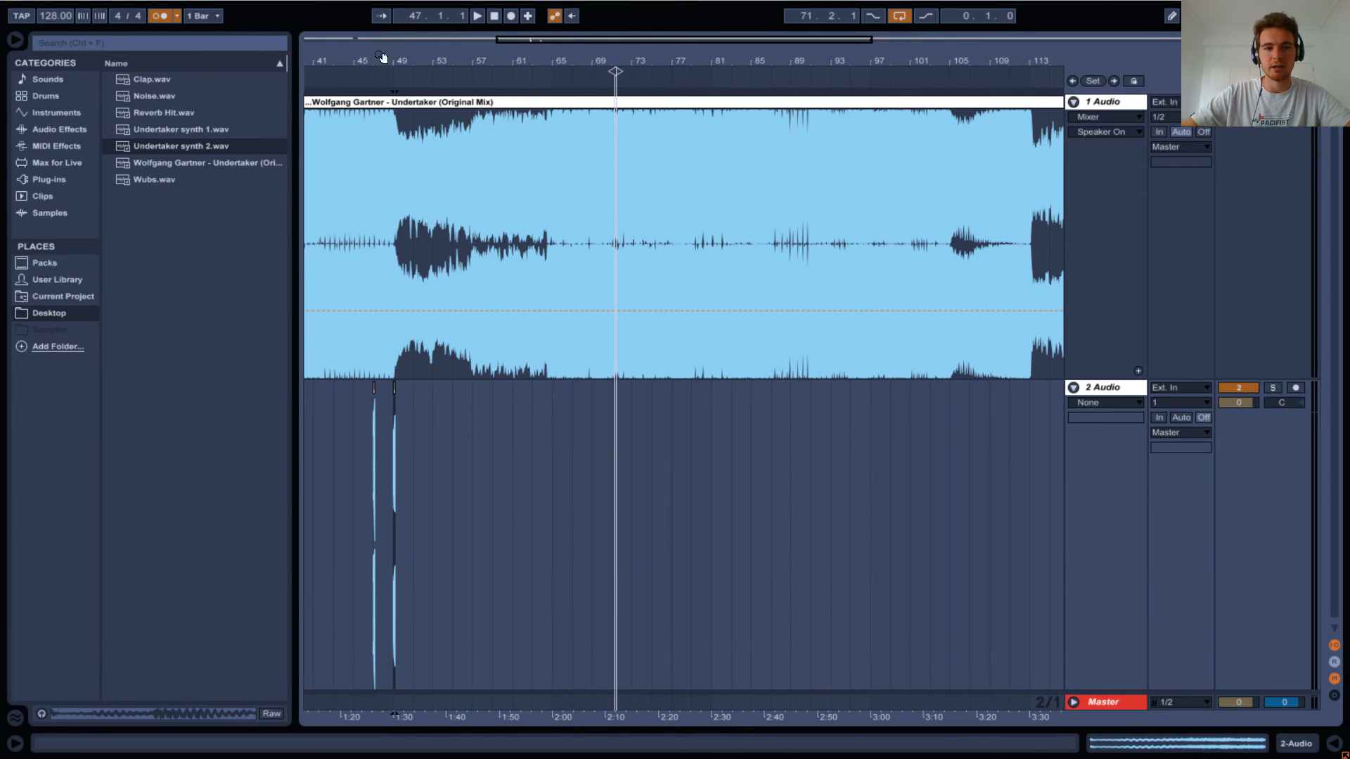
{"action": "left_click_drag", "start_coordinate": [345, 59], "coordinate": [749, 7]}
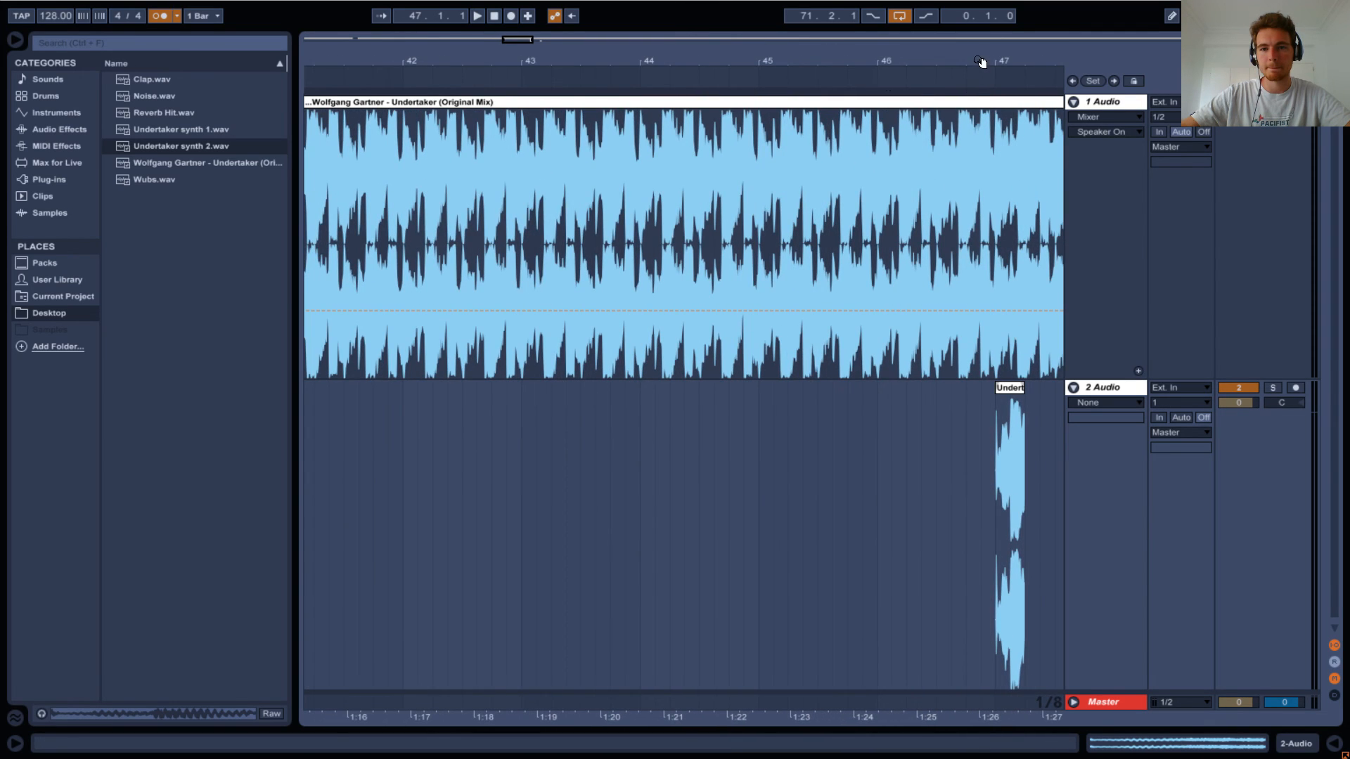
Move the Undertaker synth 2 clip to 47.2.1, directly after Undertaker synth 1, and play the two clips together.
{"action": "left_click_drag", "start_coordinate": [982, 62], "coordinate": [500, 90]}
{"action": "left_click_drag", "start_coordinate": [769, 398], "coordinate": [550, 391]}
{"action": "key", "text": "space"}
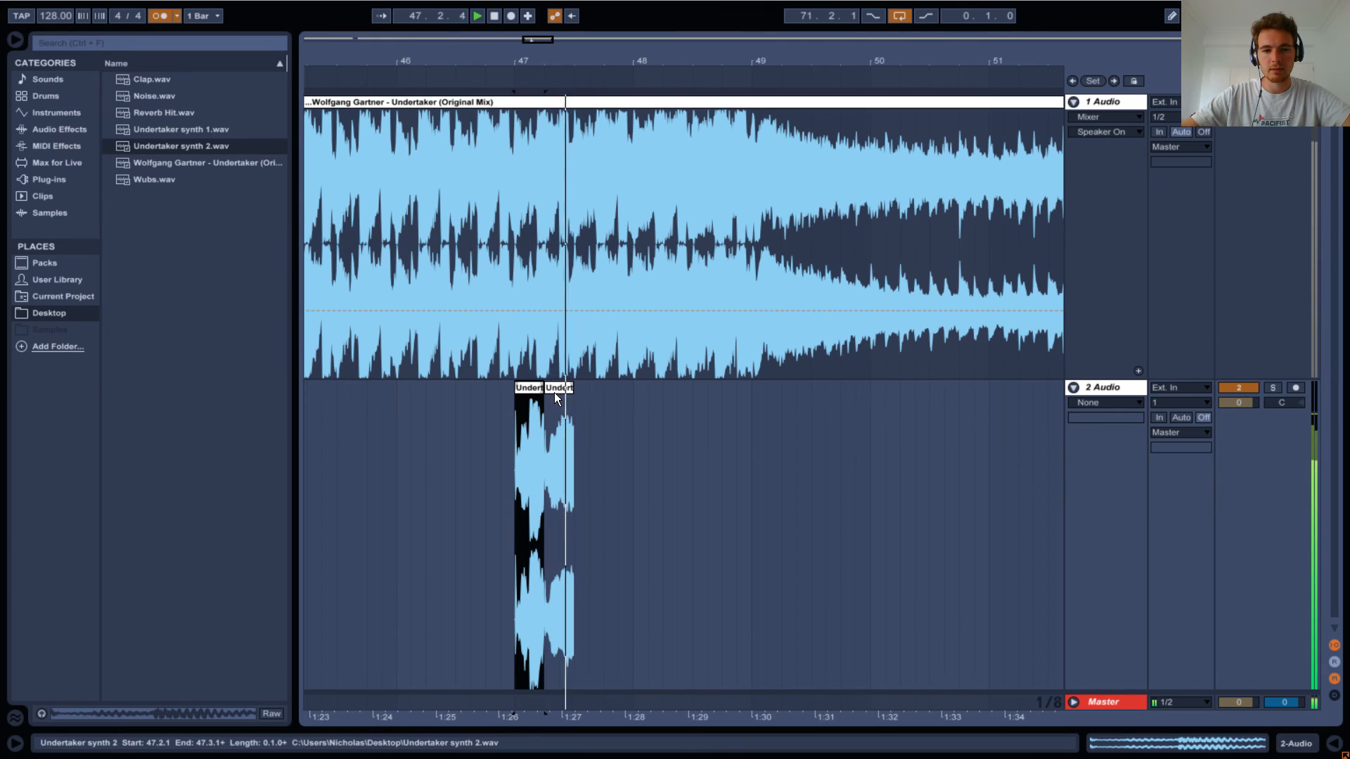
{"action": "key", "text": "space"}
{"action": "key", "text": "space"}
{"action": "key", "text": "space"}
Extend the first Undertaker clip on track 1 to fill the gap before bar 12, and cut the drum bar from 11.1.1 to 12.1.1.
{"action": "left_click_drag", "start_coordinate": [542, 61], "coordinate": [575, 13]}
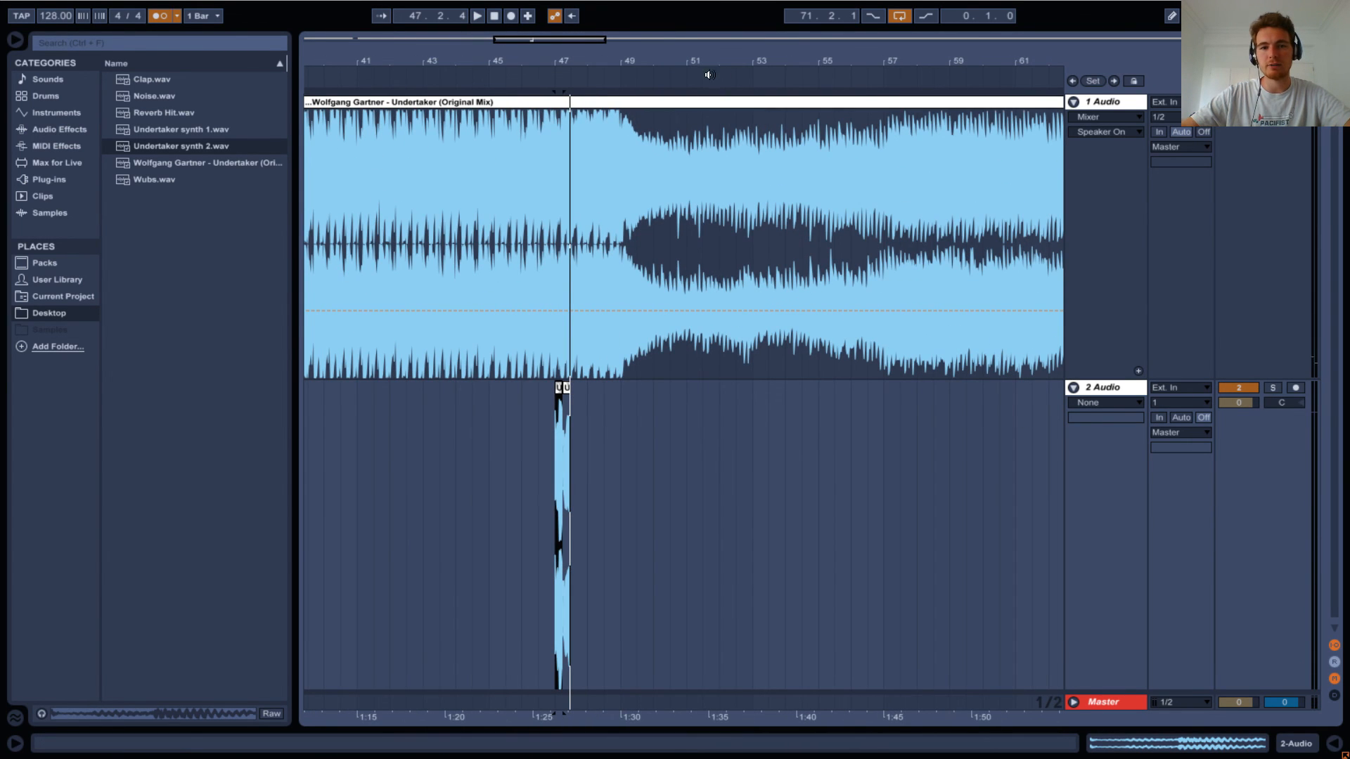
{"action": "left_click_drag", "start_coordinate": [649, 62], "coordinate": [648, 40]}
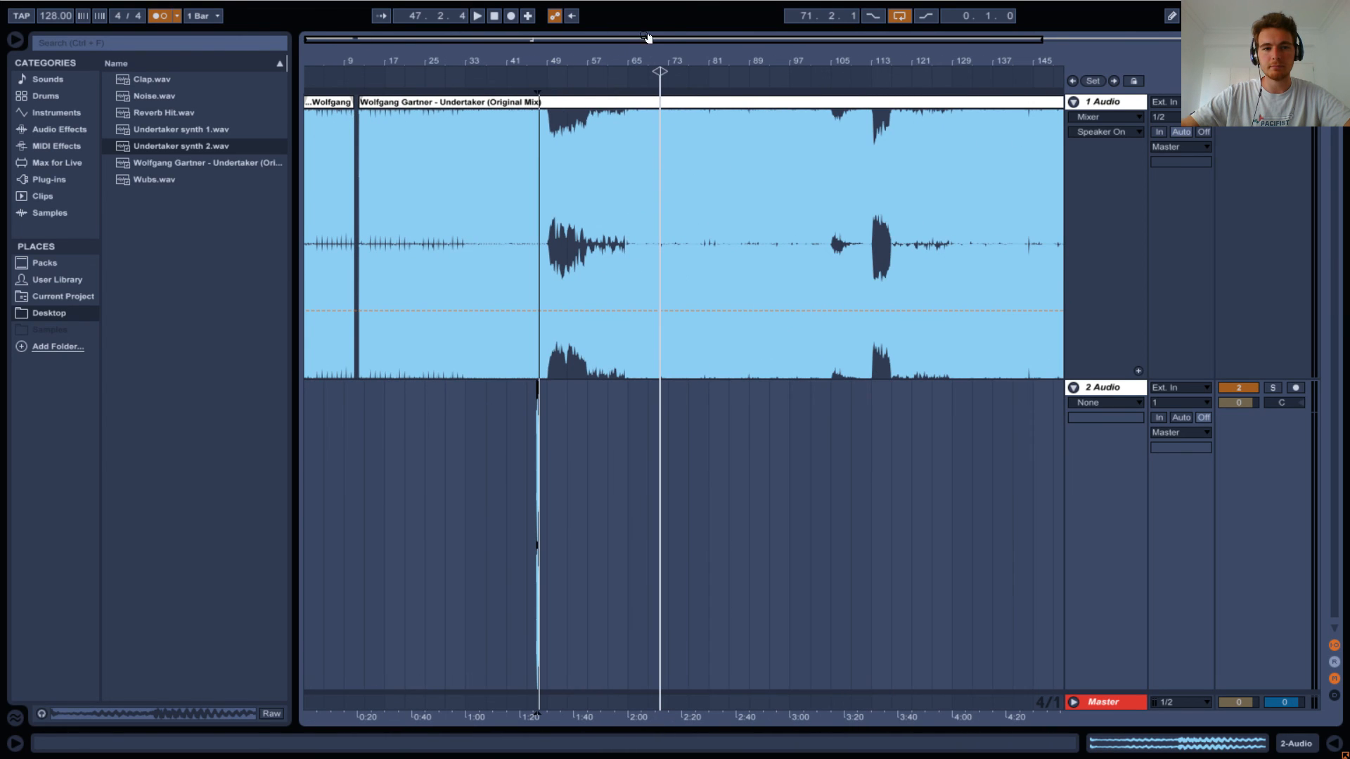
{"action": "left_click_drag", "start_coordinate": [347, 64], "coordinate": [394, 300]}
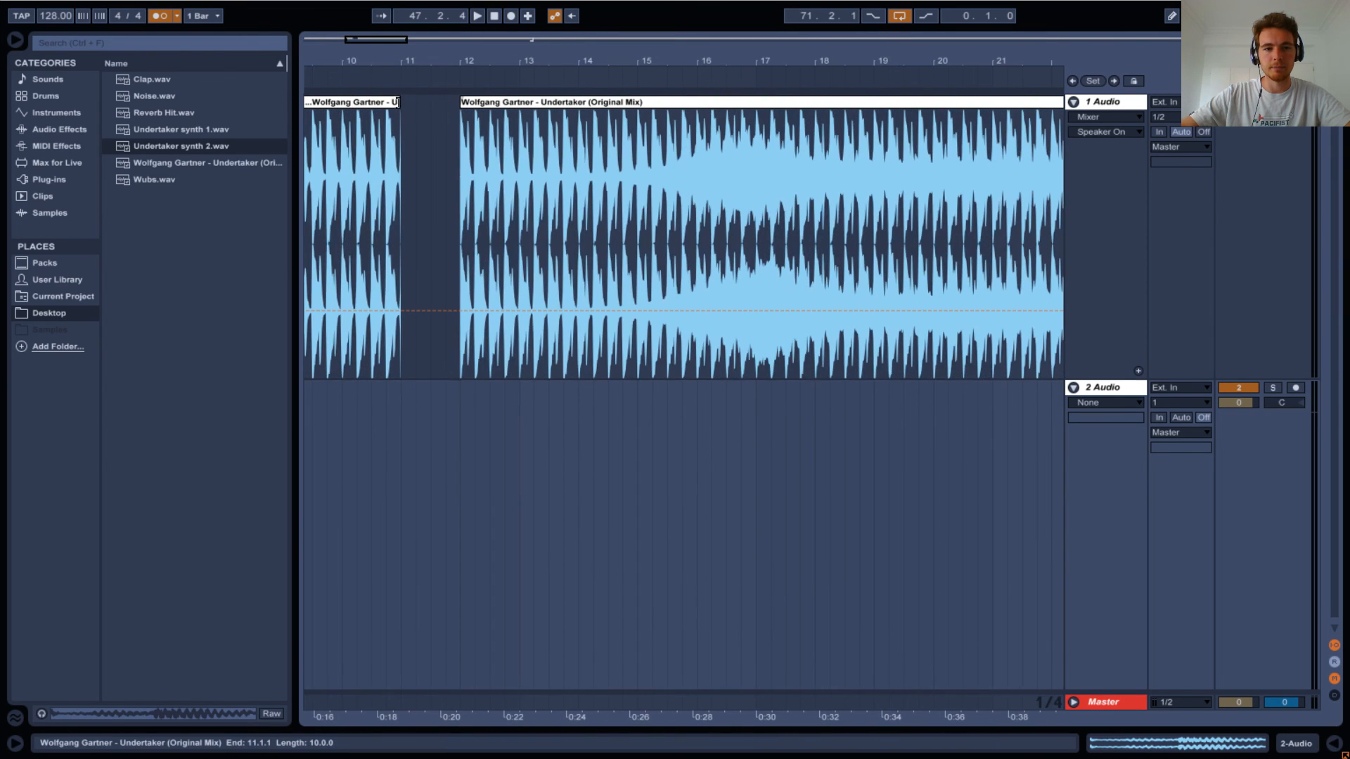
{"action": "mouse_move", "coordinate": [400, 102]}
{"action": "left_mouse_down"}
{"action": "mouse_move", "coordinate": [459, 103]}
{"action": "mouse_move", "coordinate": [399, 128]}
{"action": "left_mouse_up"}
{"action": "left_click", "coordinate": [458, 124]}
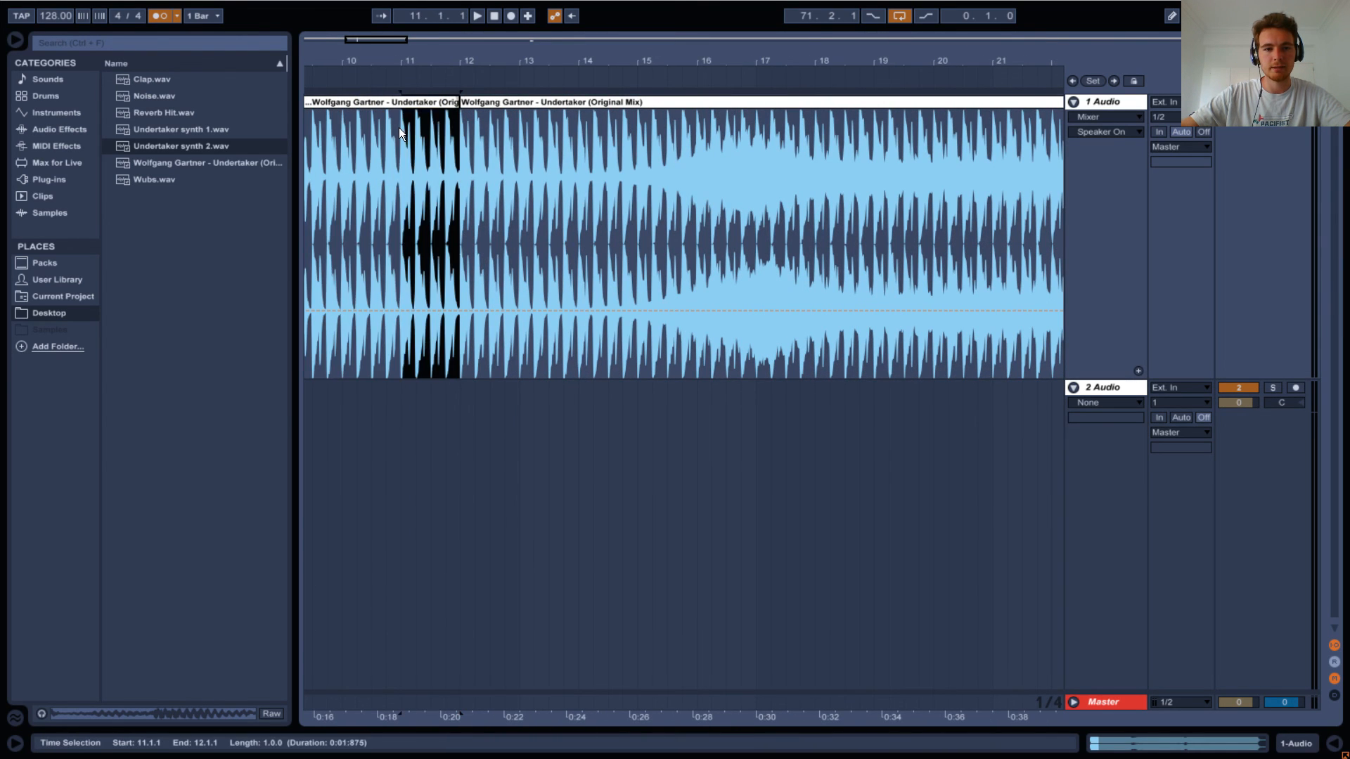
{"action": "key", "text": "Delete"}
Delete the two remaining original Undertaker clips on either side of the gap on the first track.
{"action": "left_click", "coordinate": [496, 108]}
{"action": "key", "text": "Delete"}
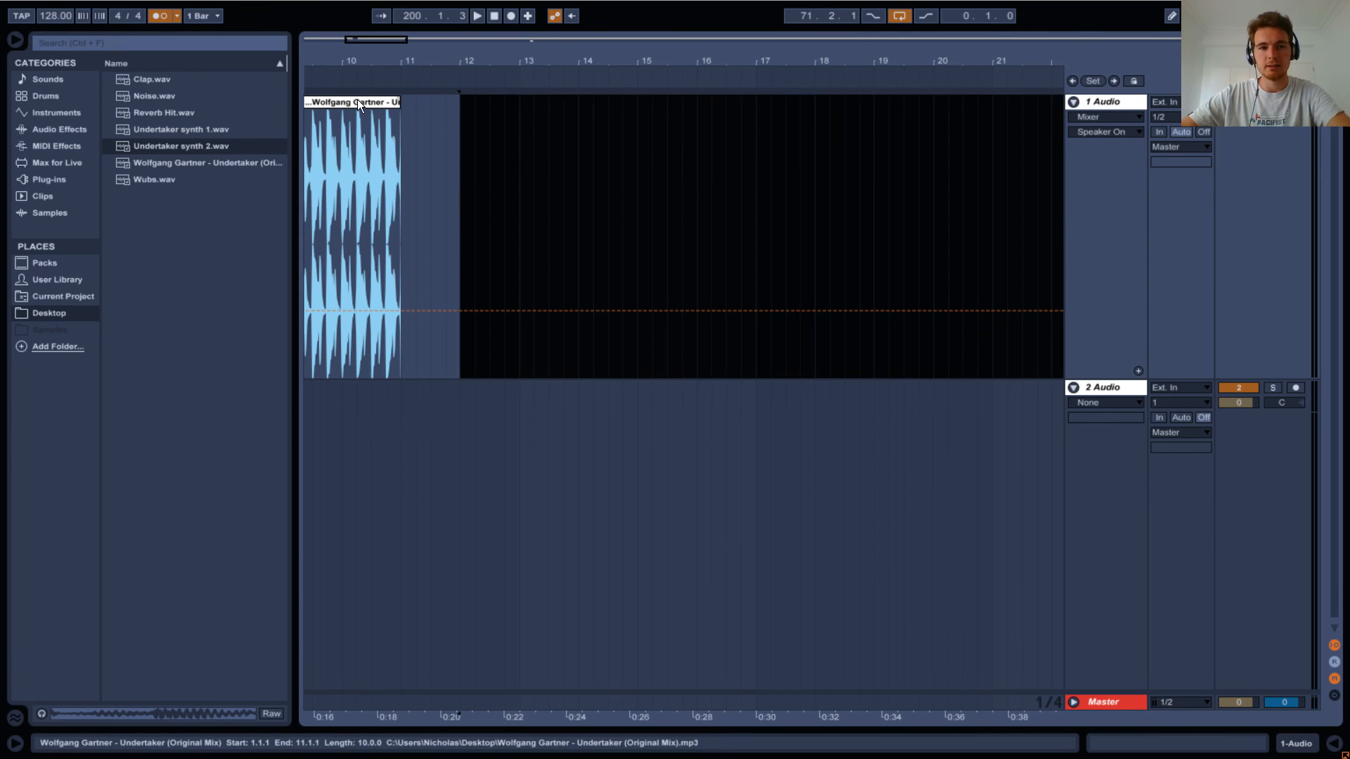
{"action": "left_click", "coordinate": [357, 99]}
{"action": "key", "text": "Delete"}
Paste the cut drum bar at 47.1.1 on the first track and trim its end to 47.3.1, level with the synth clips.
{"action": "left_click_drag", "start_coordinate": [461, 45], "coordinate": [497, 2]}
{"action": "left_click_drag", "start_coordinate": [515, 51], "coordinate": [517, 11]}
{"action": "left_click_drag", "start_coordinate": [628, 56], "coordinate": [685, 285]}
{"action": "left_click", "coordinate": [592, 198]}
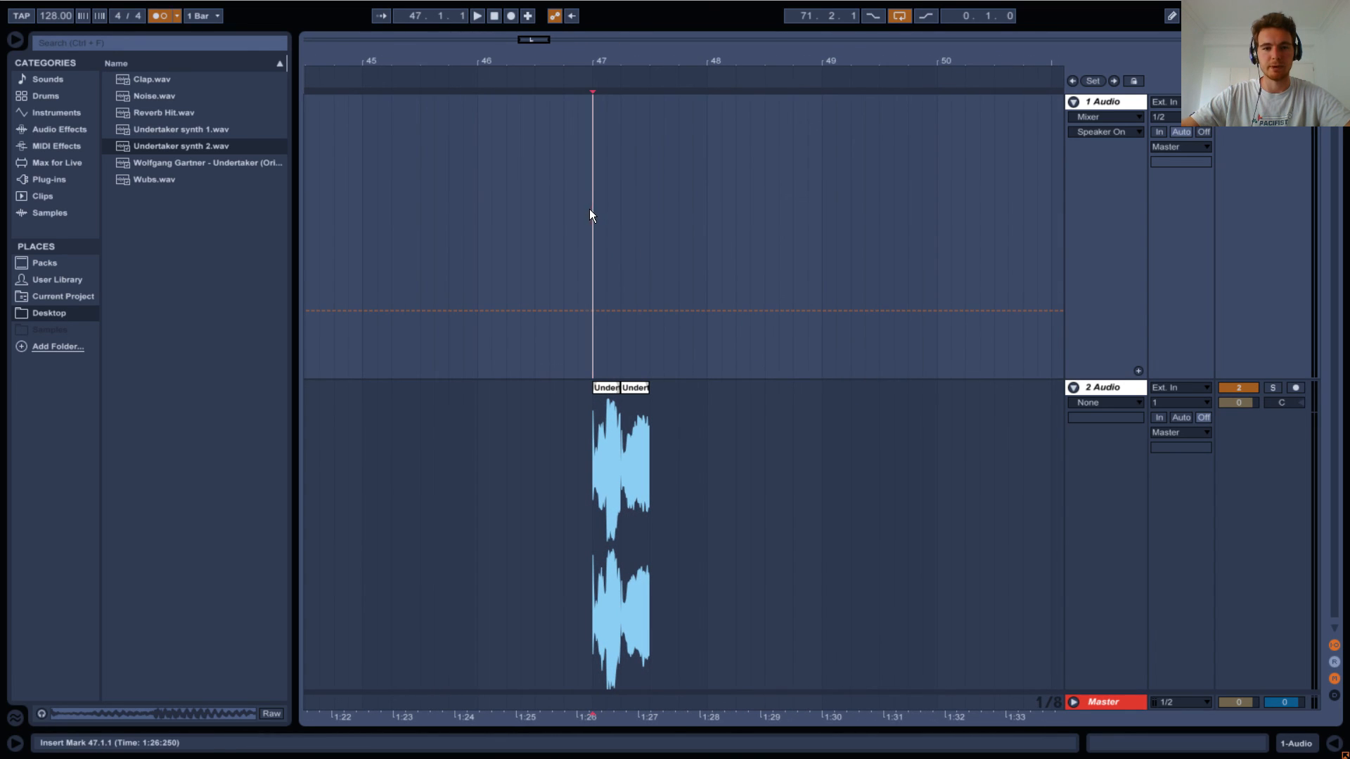
{"action": "key", "text": "ctrl+v"}
{"action": "left_click_drag", "start_coordinate": [700, 113], "coordinate": [648, 113]}
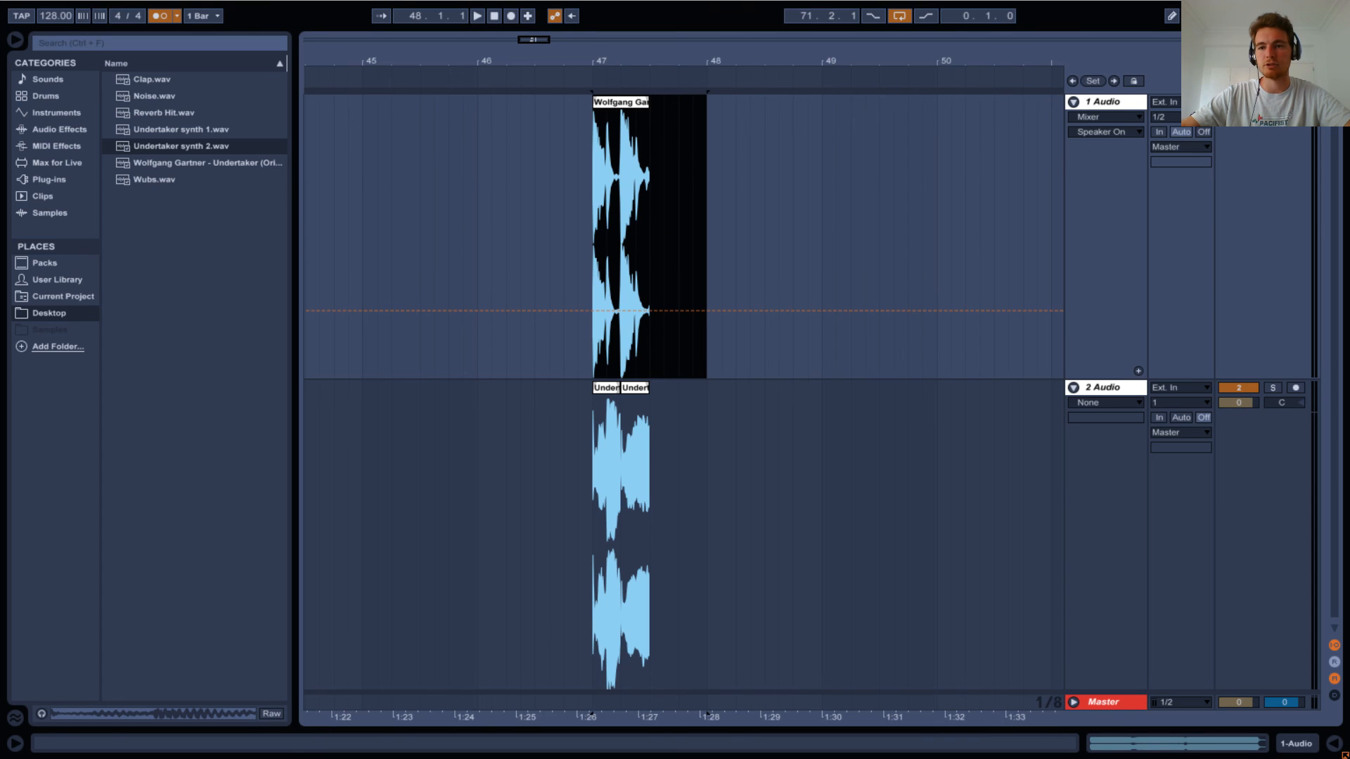
Play the drums with the synth clips and set the loop to the drum clip from 47.1.1 to 47.3.1.
{"action": "key", "text": "space"}
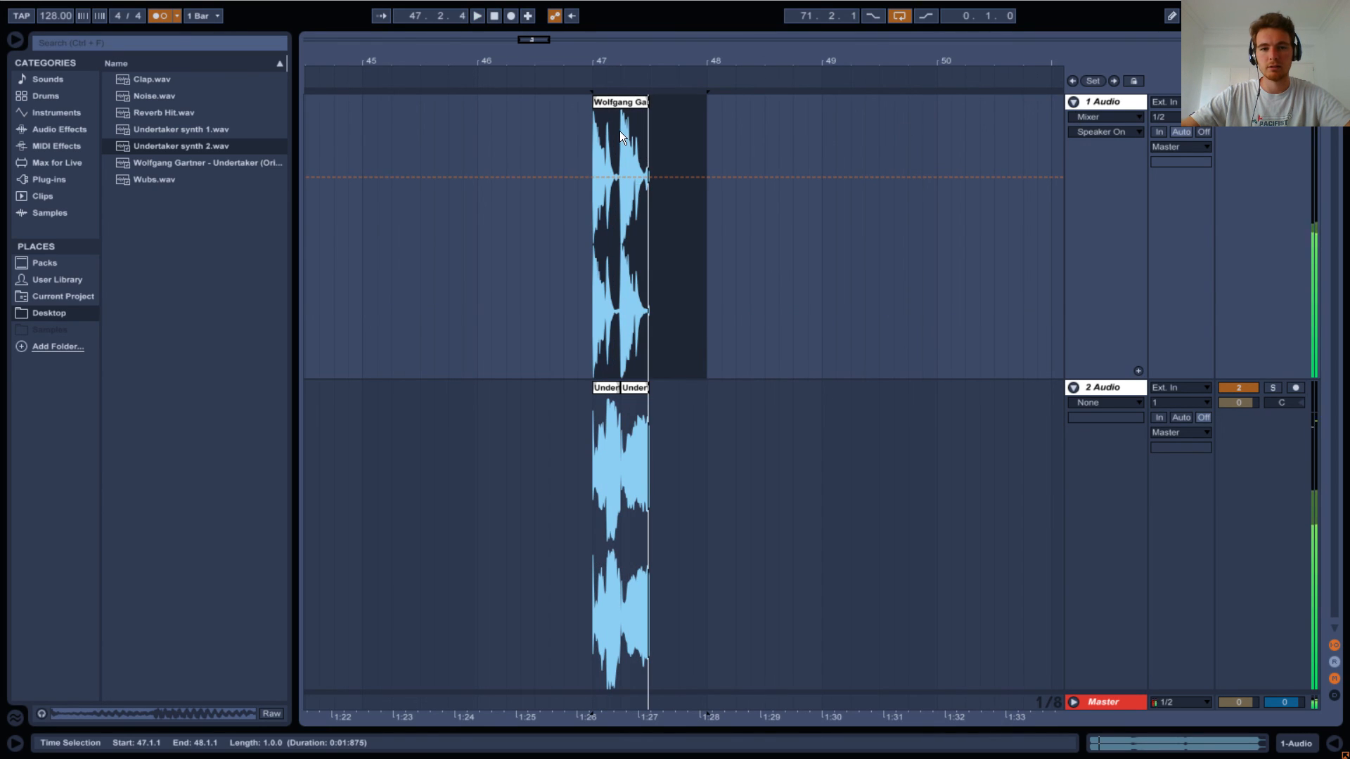
{"action": "left_click", "coordinate": [621, 133]}
{"action": "key", "text": "ctrl+l"}
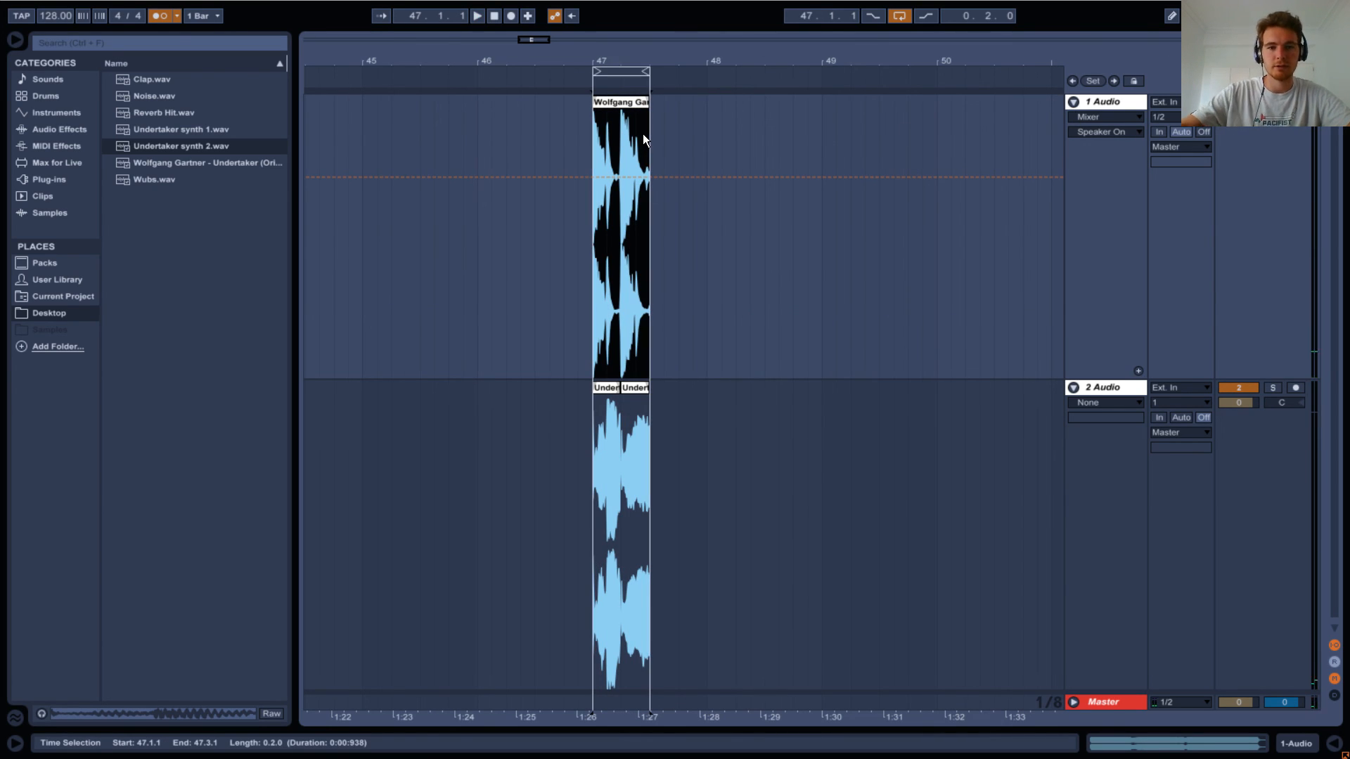
Play the loop, toggle the drum track's activator, and deactivate the synth track to audition the drums alone.
{"action": "key", "text": "space"}
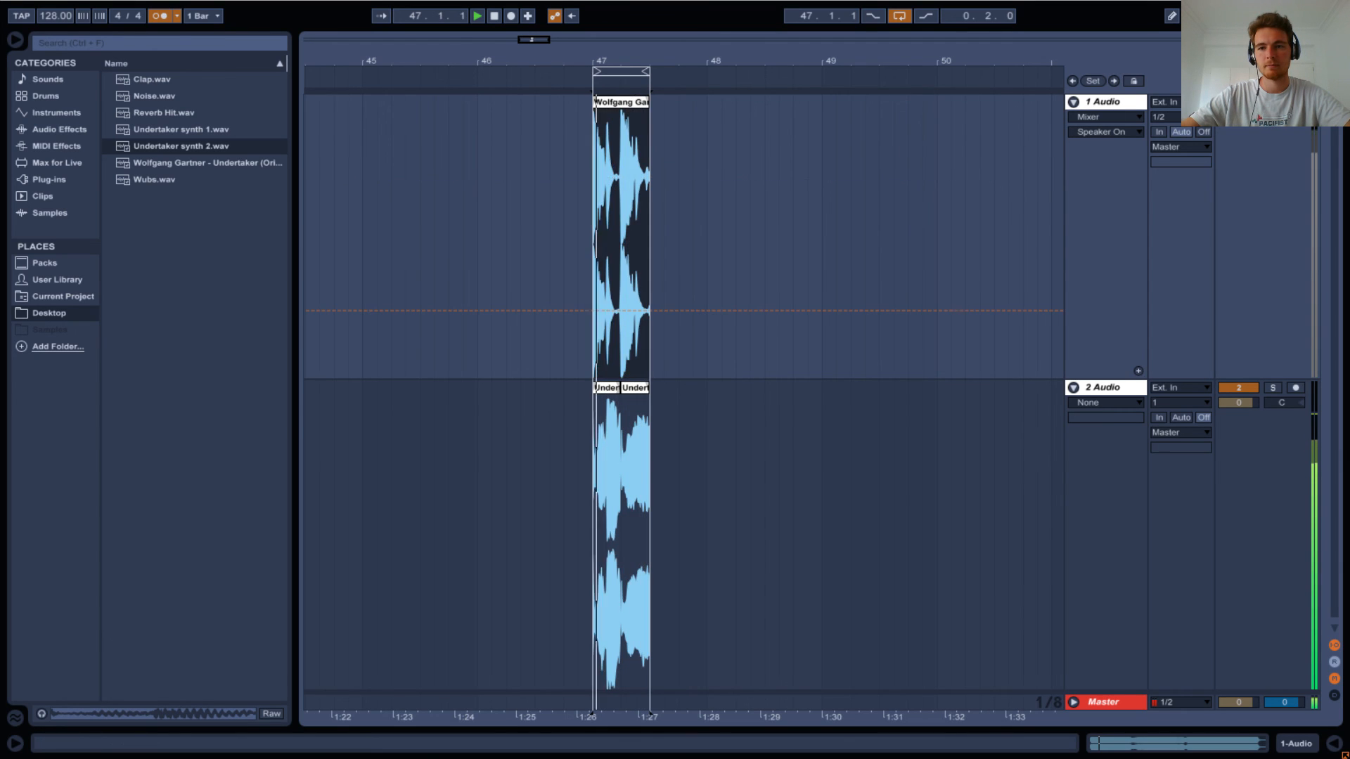
{"action": "left_click", "coordinate": [1238, 102]}
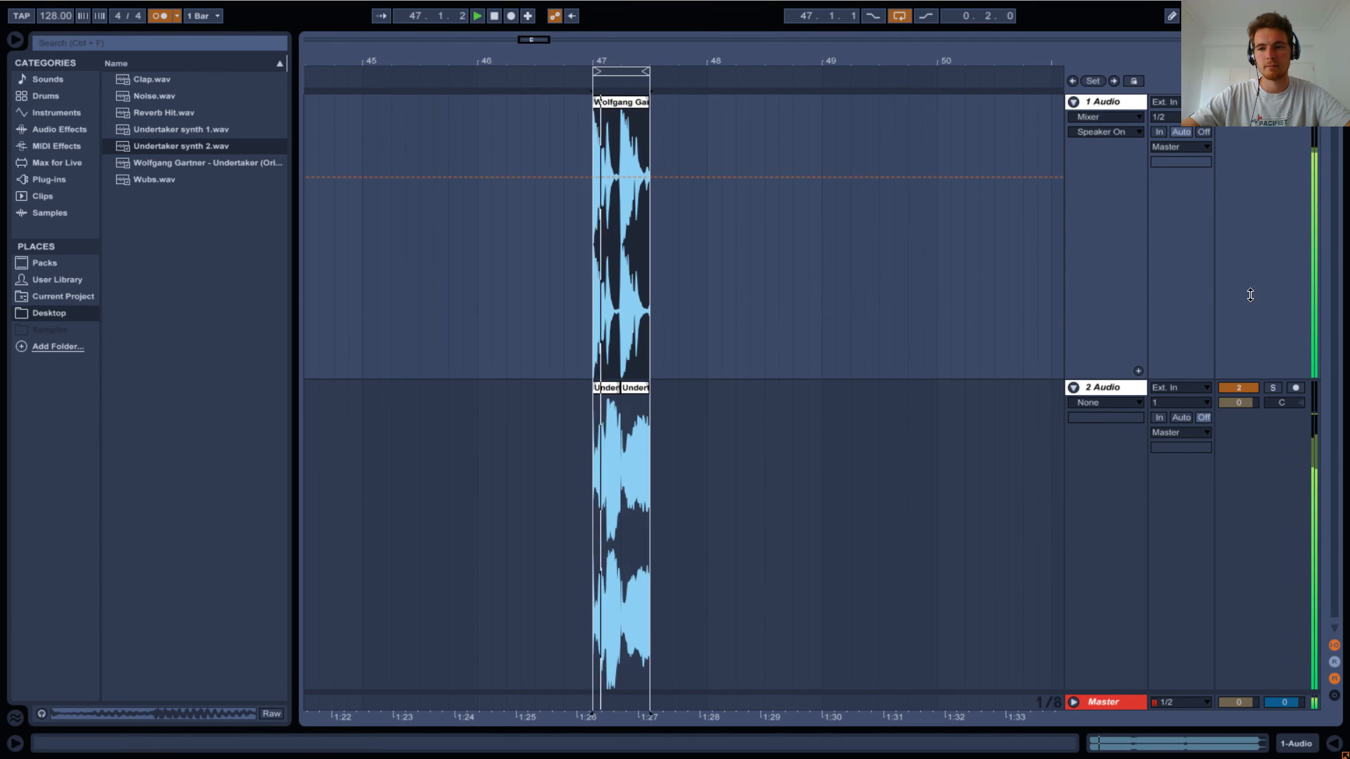
{"action": "left_click", "coordinate": [1240, 386]}
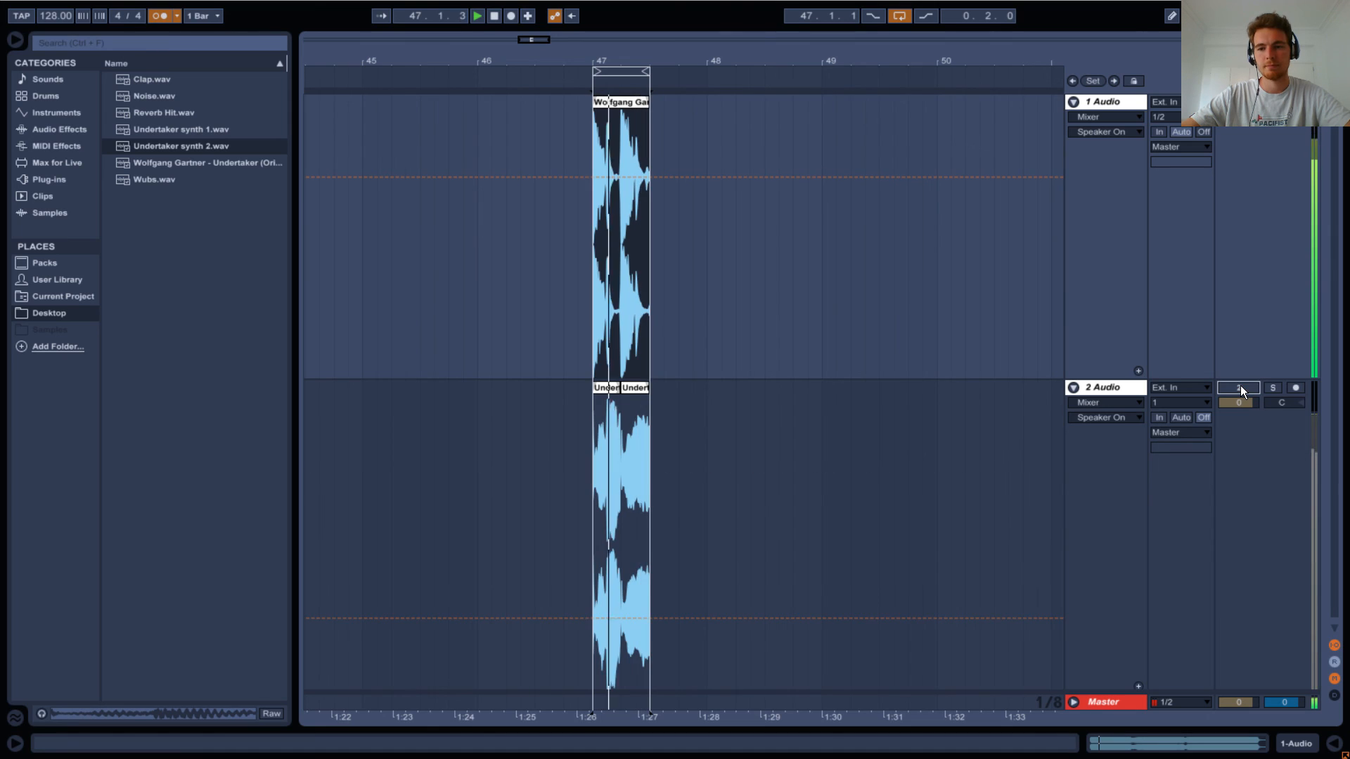
{"action": "key", "text": "space"}
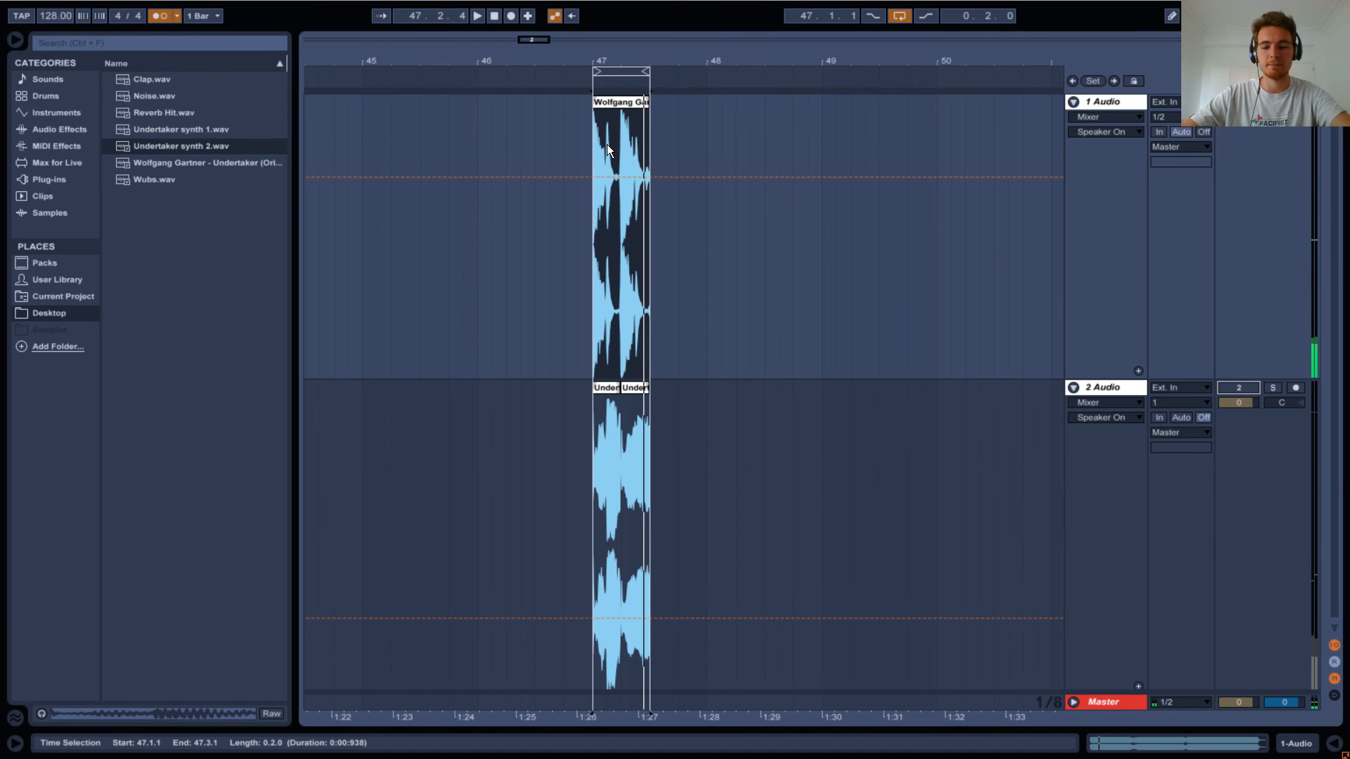